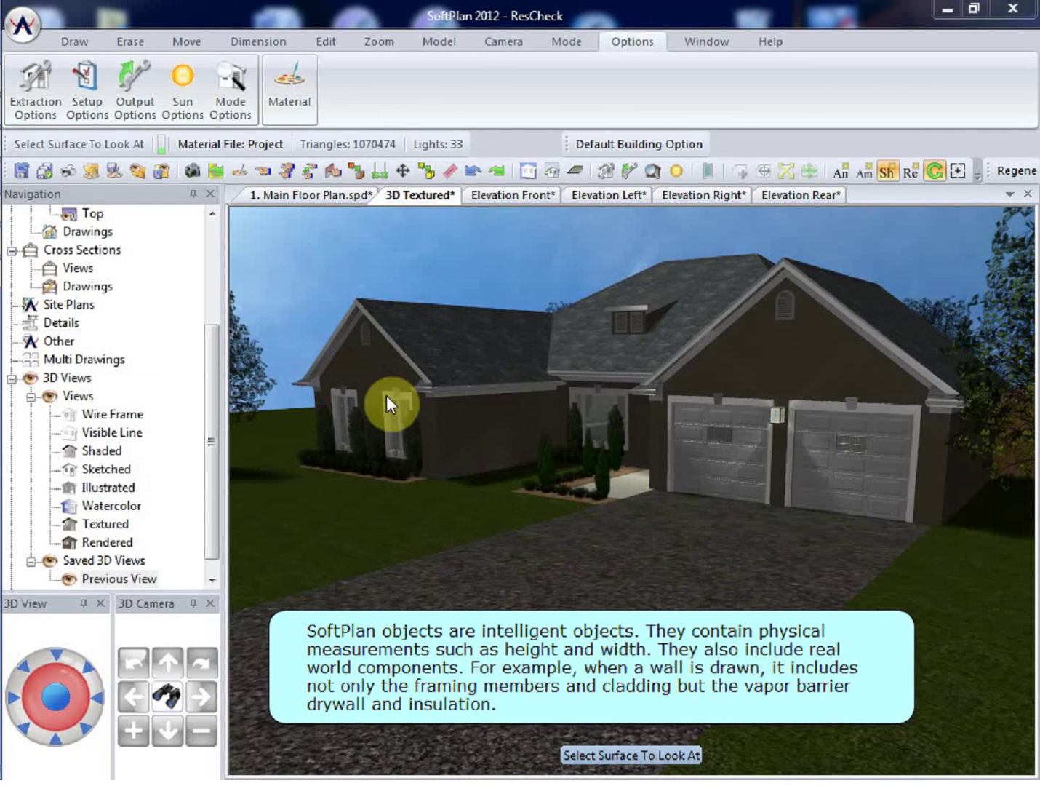
Switch to the main floor plan and zoom in on the bath, tub, vanity and closet area
{"action": "left_click", "coordinate": [333, 196]}
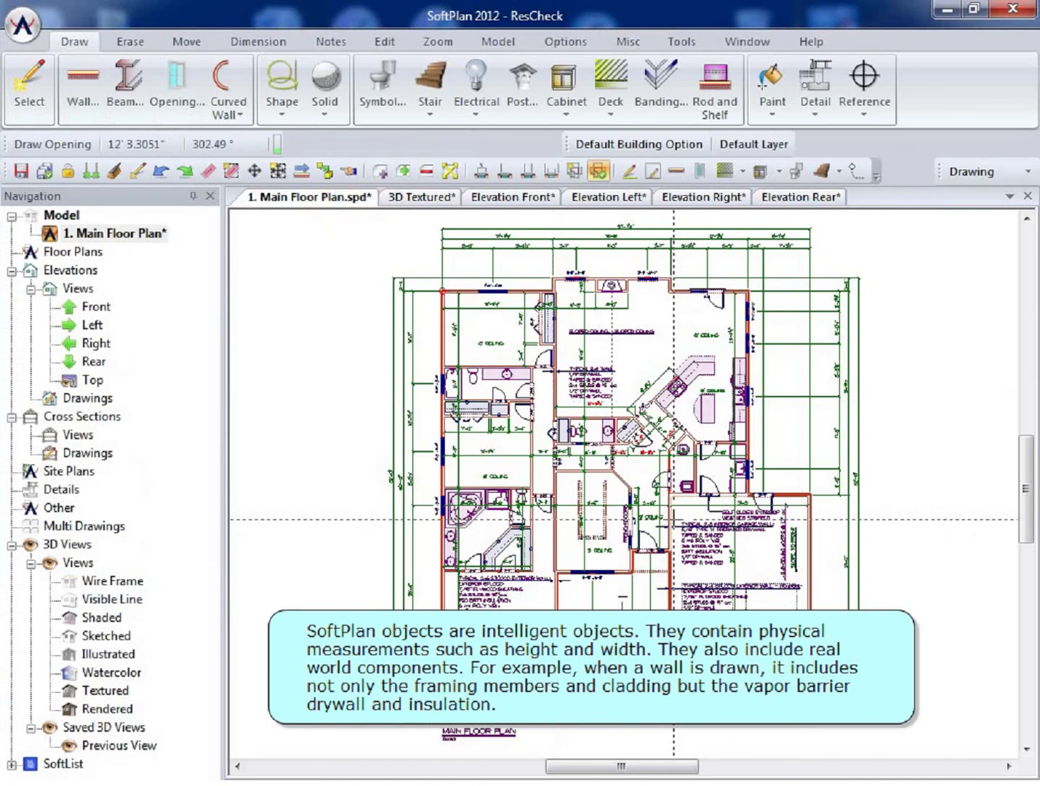
{"action": "scroll", "coordinate": [624, 484], "scroll_direction": "up", "scroll_amount": 2}
{"action": "scroll", "coordinate": [623, 483], "scroll_direction": "up", "scroll_amount": 1}
{"action": "scroll", "coordinate": [662, 495], "scroll_direction": "up", "scroll_amount": 2}
{"action": "scroll", "coordinate": [437, 399], "scroll_direction": "up", "scroll_amount": 5}
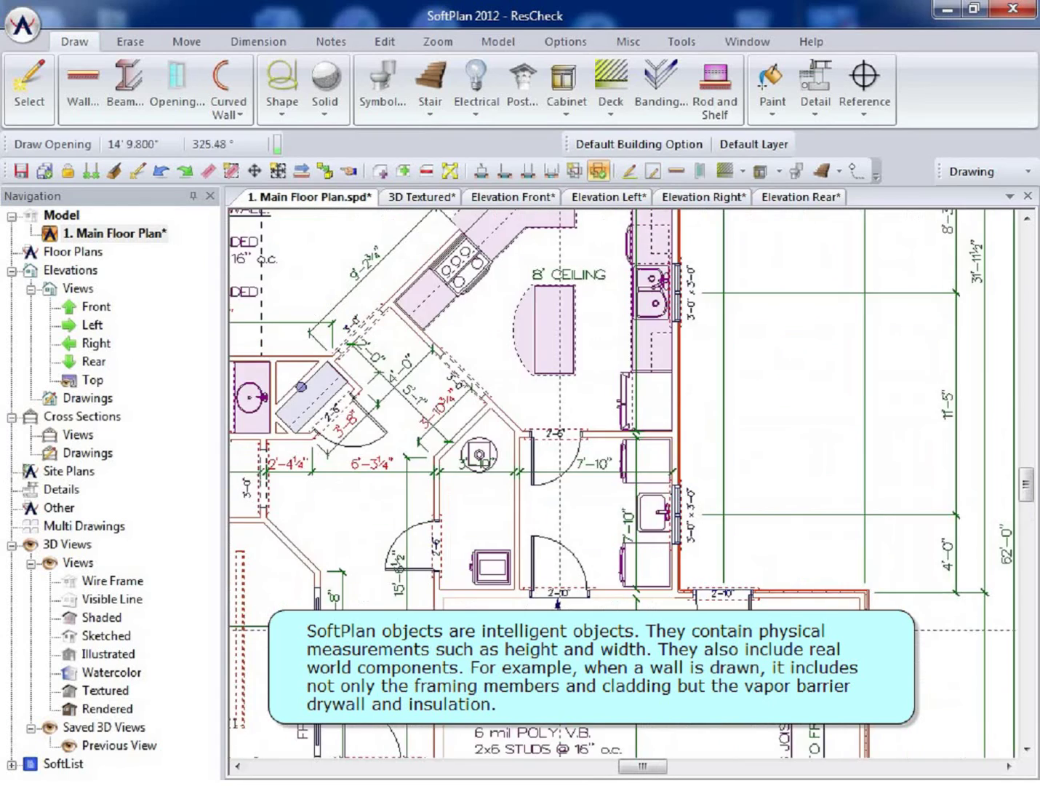
{"action": "middle_click_drag", "start_coordinate": [366, 411], "coordinate": [977, 419]}
{"action": "middle_click_drag", "start_coordinate": [754, 688], "coordinate": [755, 407]}
Review the front, left, right and rear elevations, then return to the 3D Textured view
{"action": "left_click", "coordinate": [531, 196]}
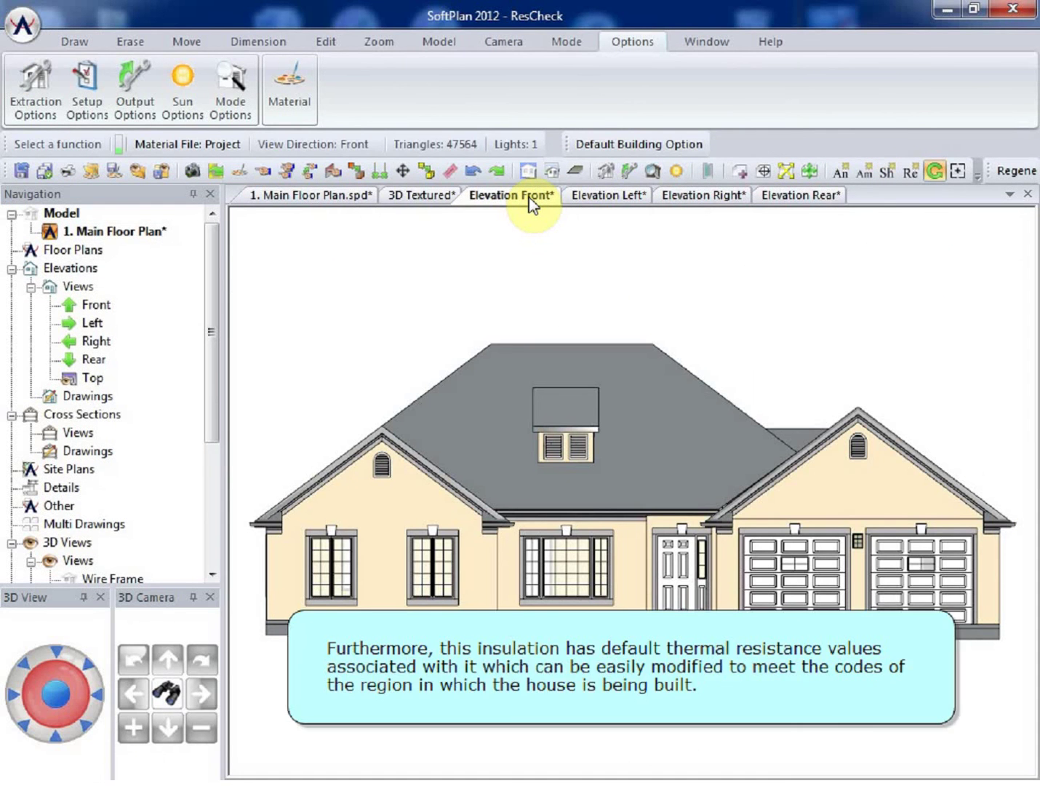
{"action": "left_click", "coordinate": [615, 198]}
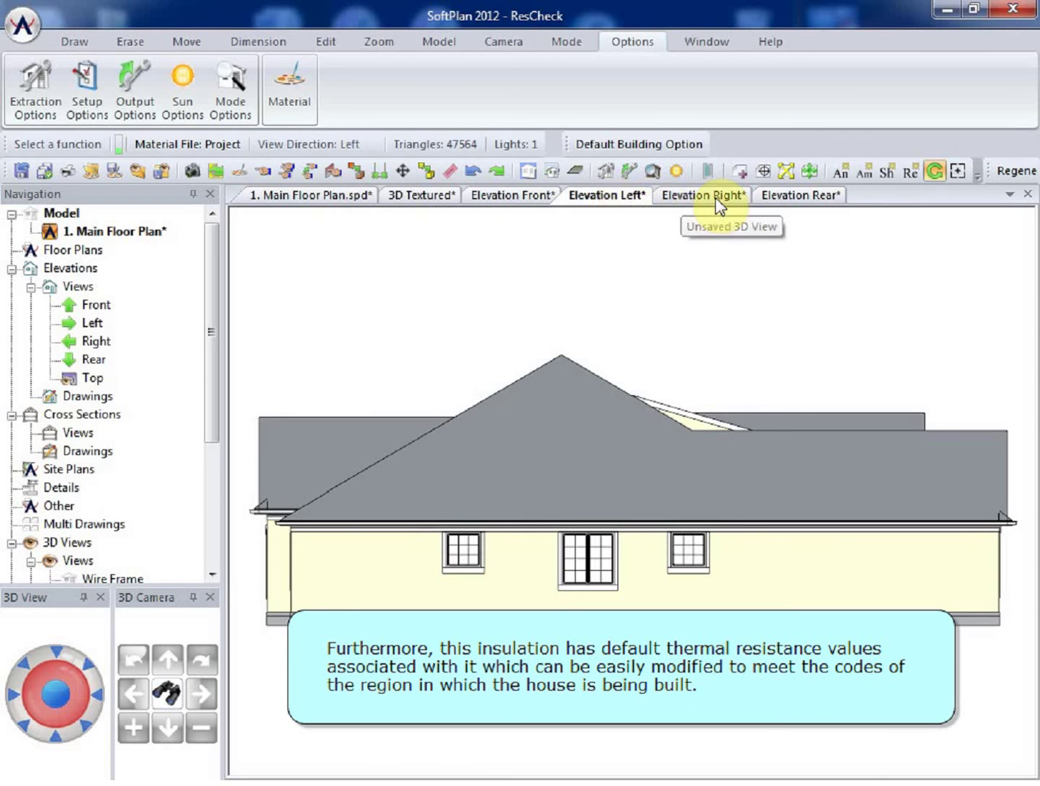
{"action": "left_click", "coordinate": [716, 201]}
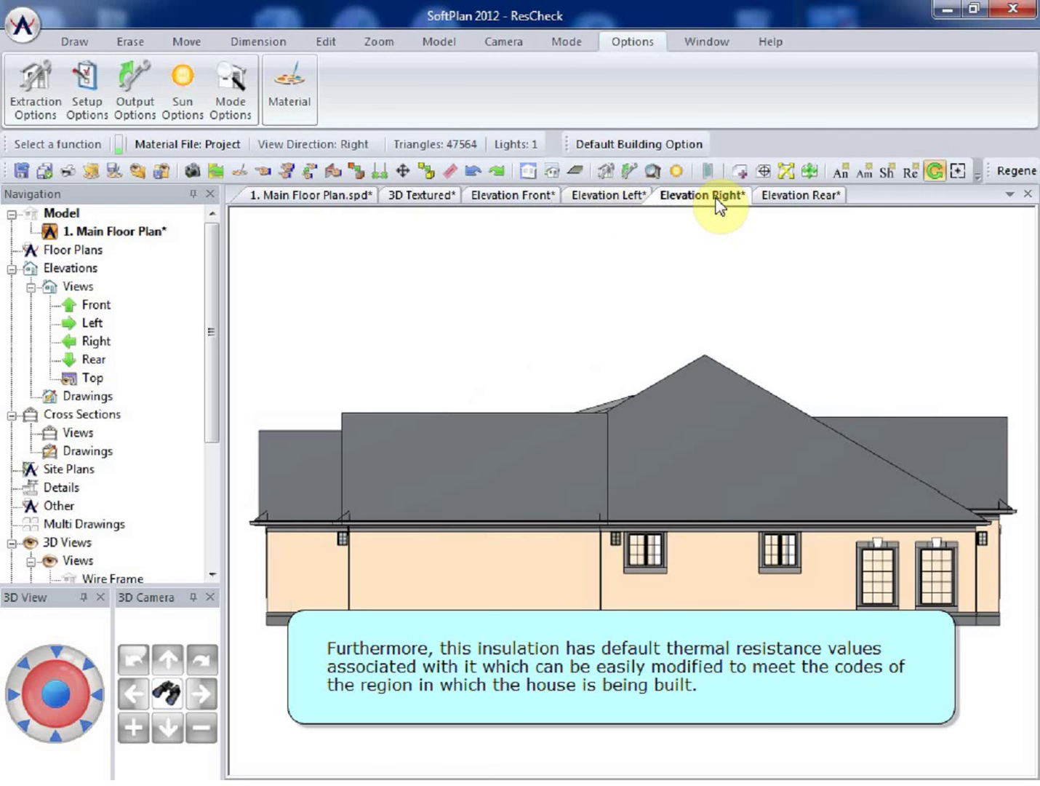
{"action": "left_click", "coordinate": [799, 201]}
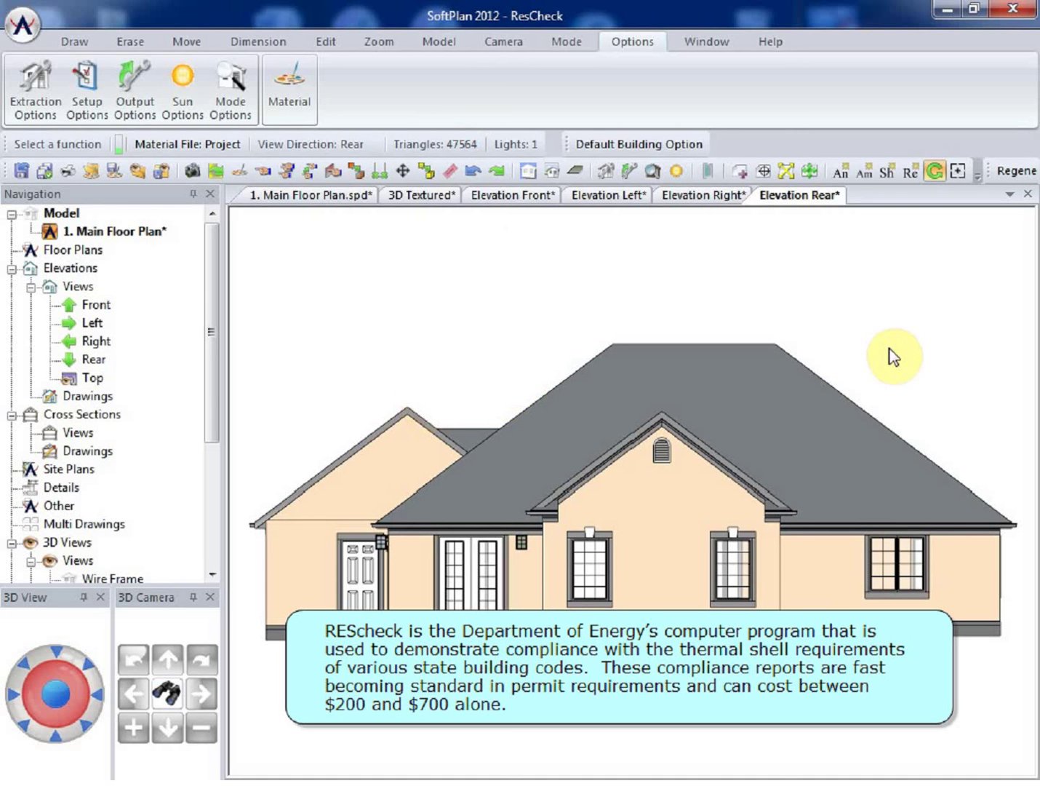
{"action": "left_click", "coordinate": [889, 411]}
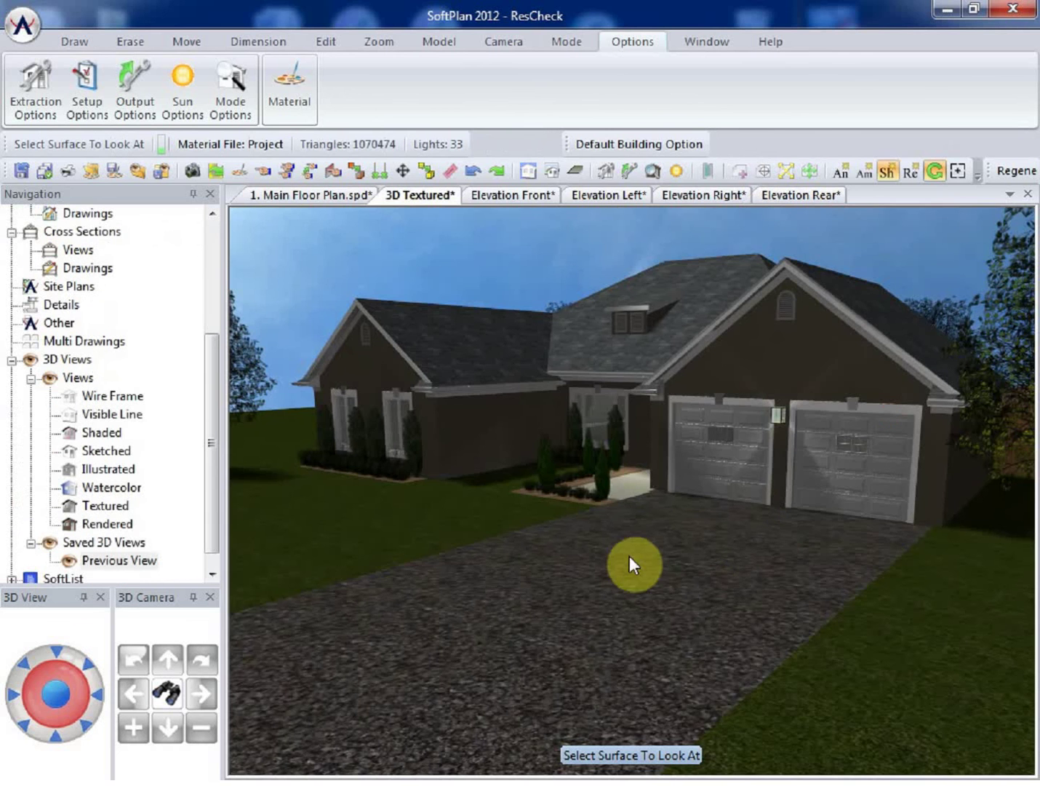
{"action": "left_click", "coordinate": [630, 557]}
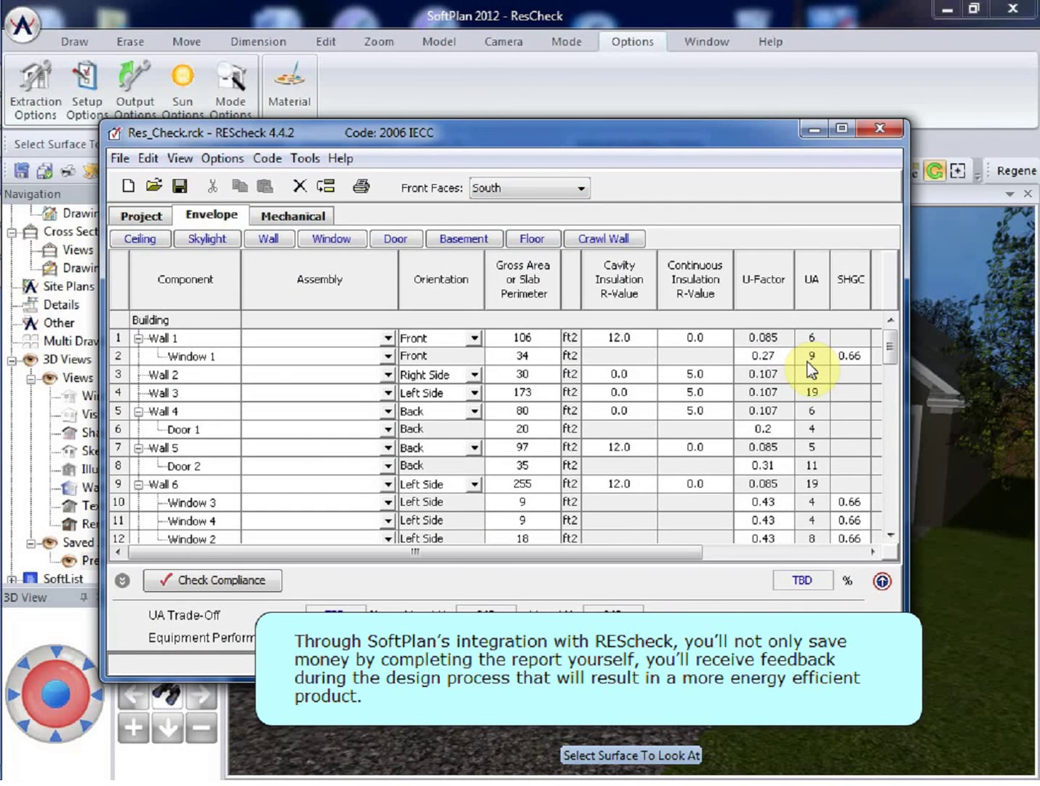
{"action": "scroll", "coordinate": [812, 358], "scroll_direction": "down", "scroll_amount": 2}
{"action": "scroll", "coordinate": [812, 353], "scroll_direction": "down", "scroll_amount": 4}
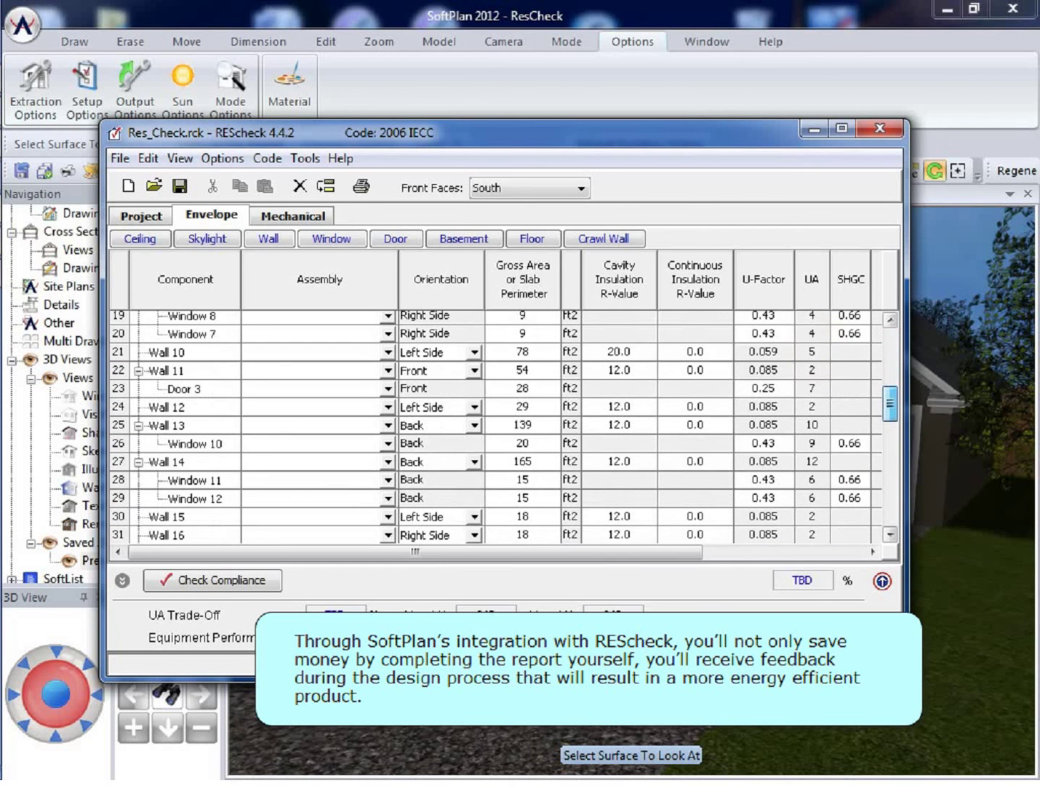
{"action": "scroll", "coordinate": [630, 515], "scroll_direction": "down", "scroll_amount": 1}
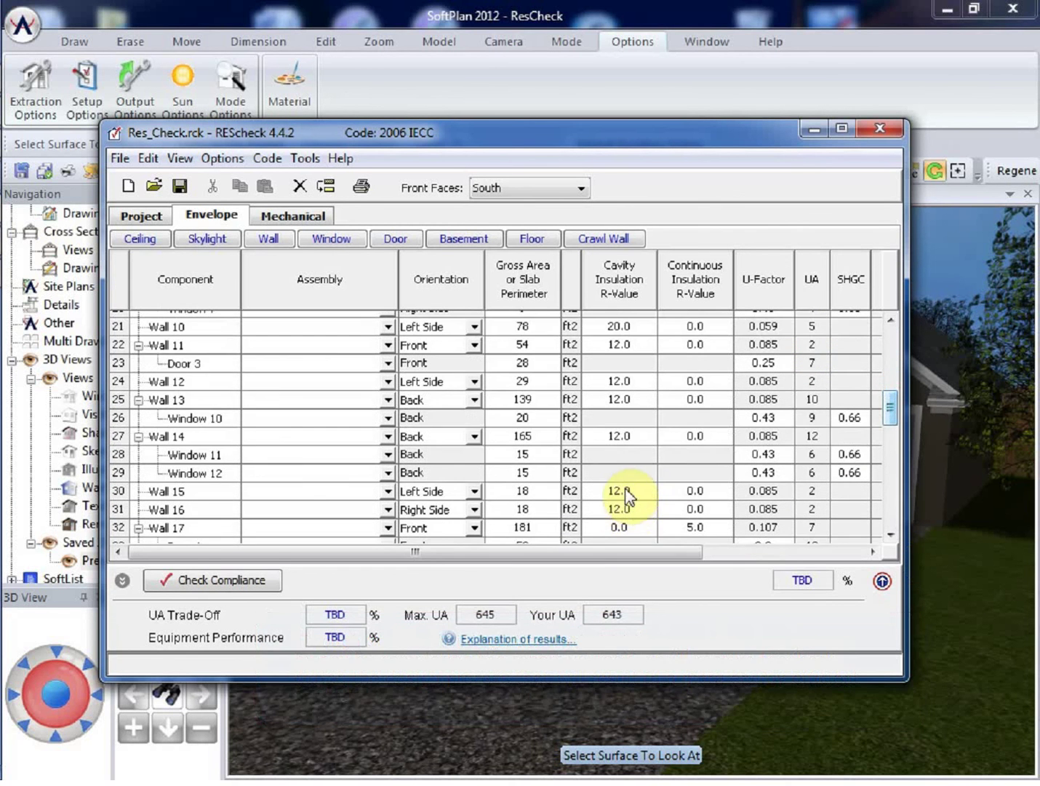
{"action": "scroll", "coordinate": [454, 469], "scroll_direction": "right", "scroll_amount": 3}
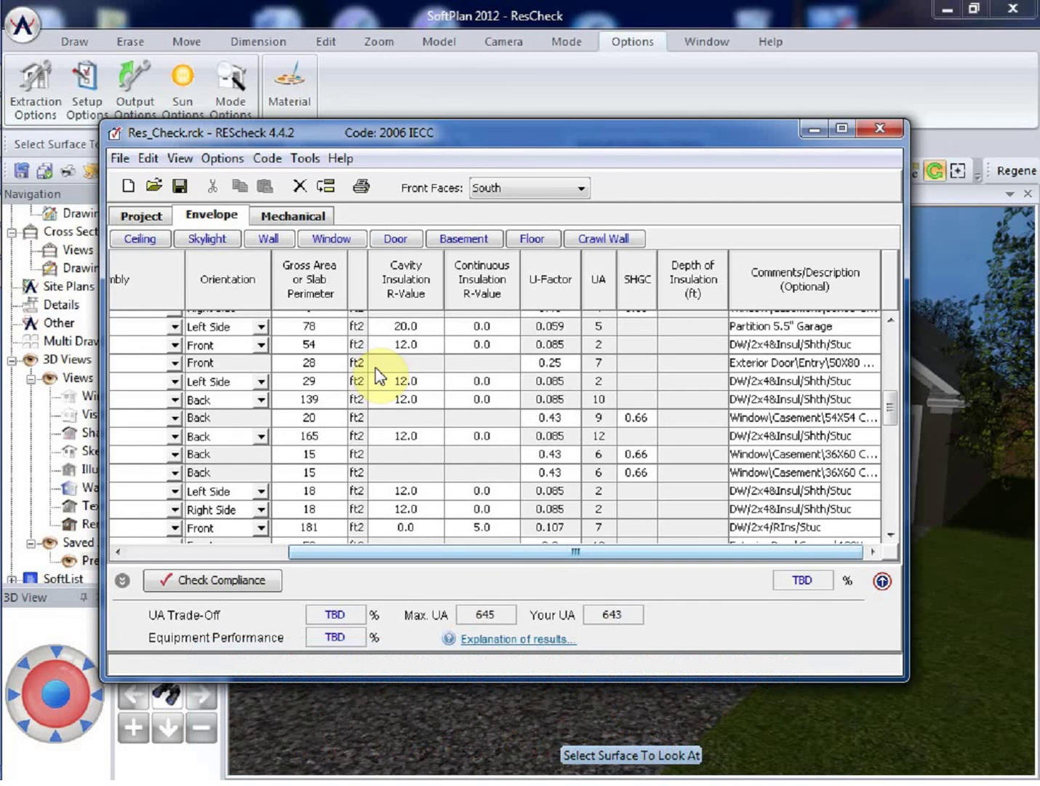
{"action": "left_click", "coordinate": [800, 344]}
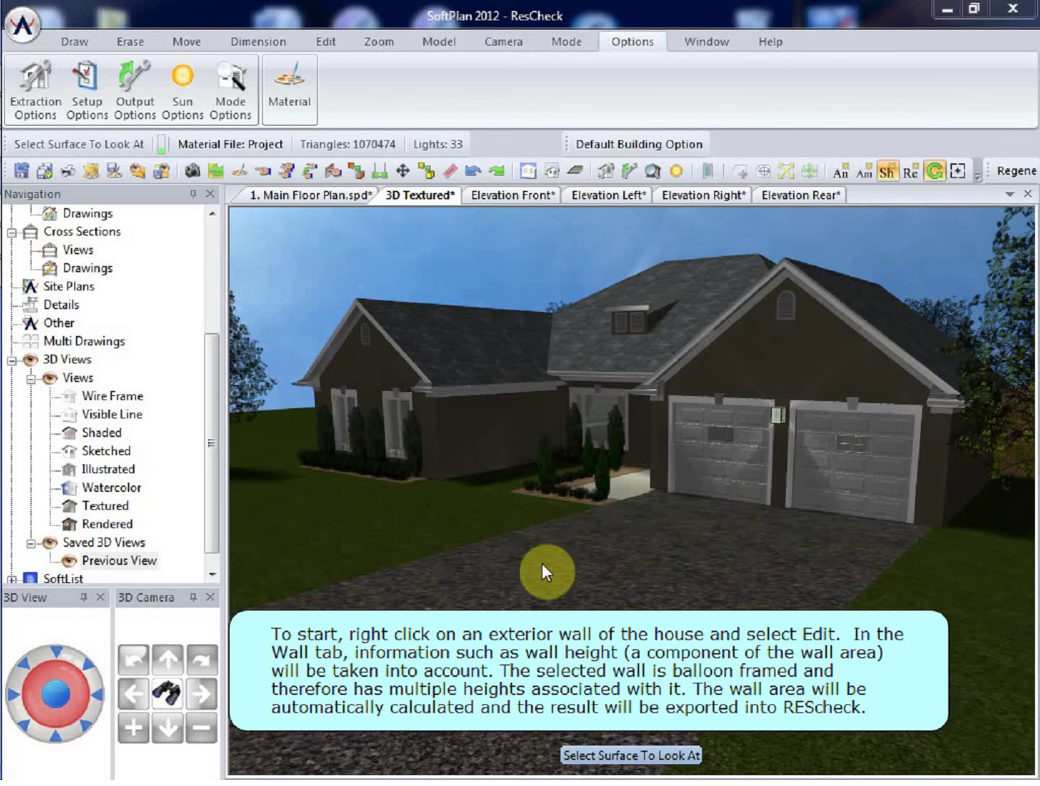
Edit the exterior stucco wall, check its Multi Height values, and view its material selections
{"action": "right_click", "coordinate": [570, 566]}
{"action": "key", "text": "Down"}
{"action": "key", "text": "Return"}
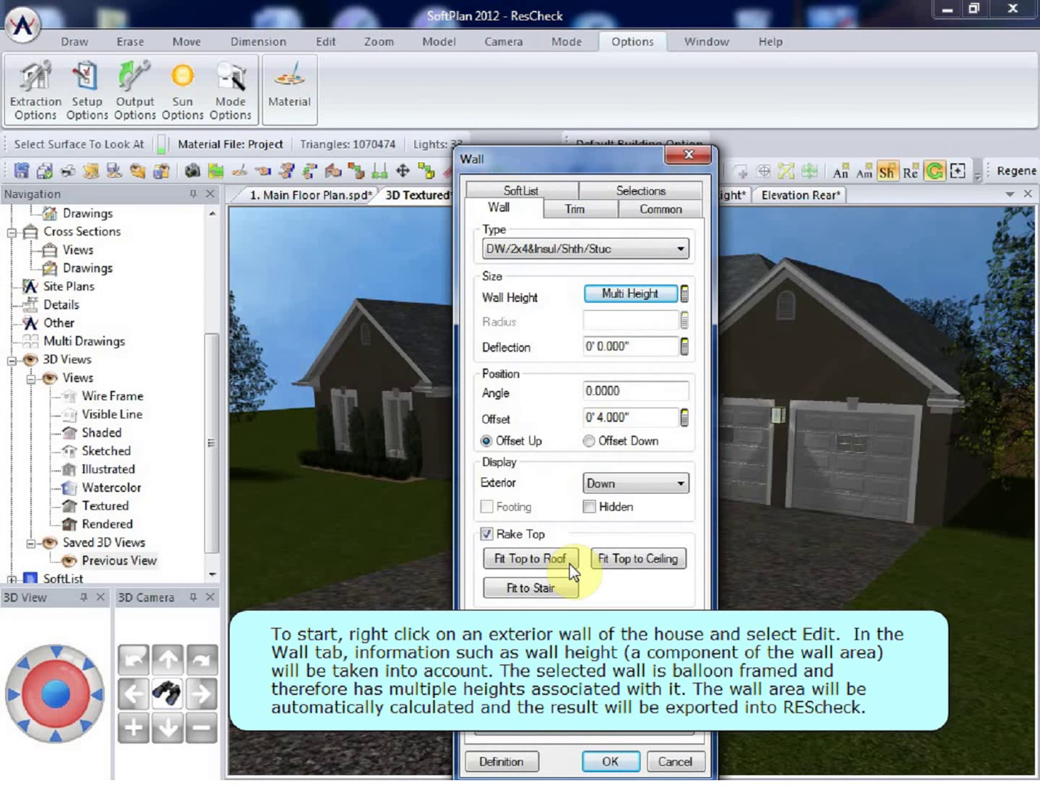
{"action": "key", "text": "Return"}
{"action": "key", "text": "Down"}
{"action": "key", "text": "Down"}
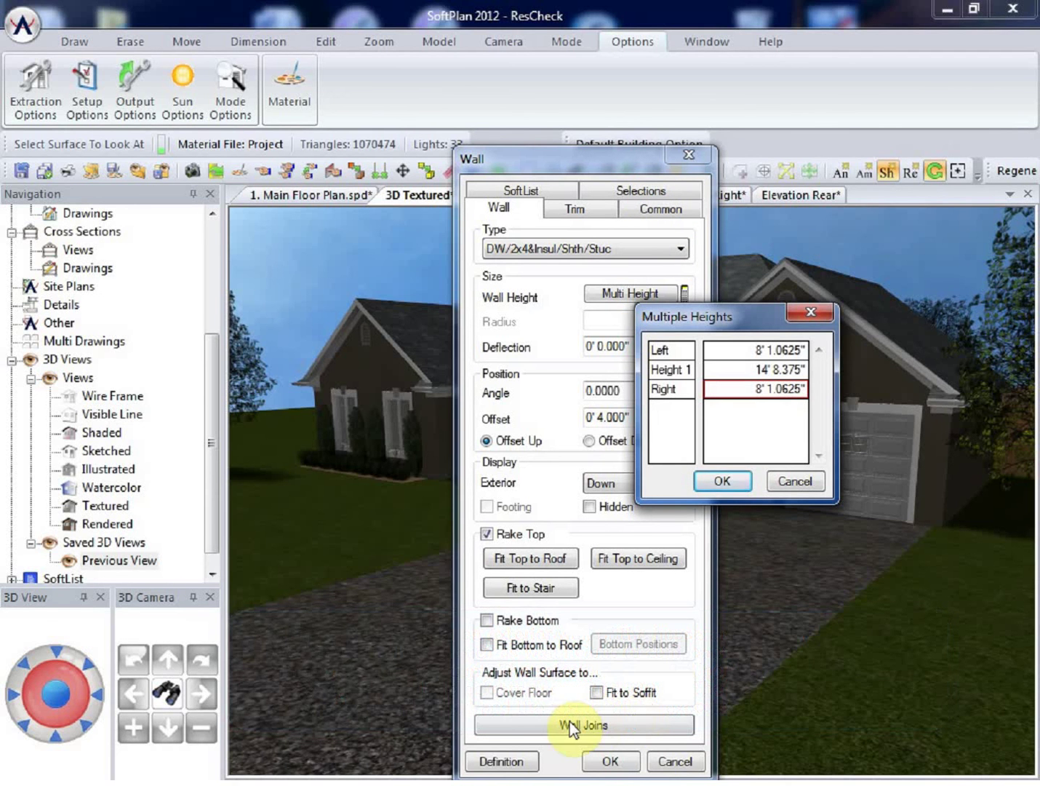
{"action": "left_click", "coordinate": [570, 724]}
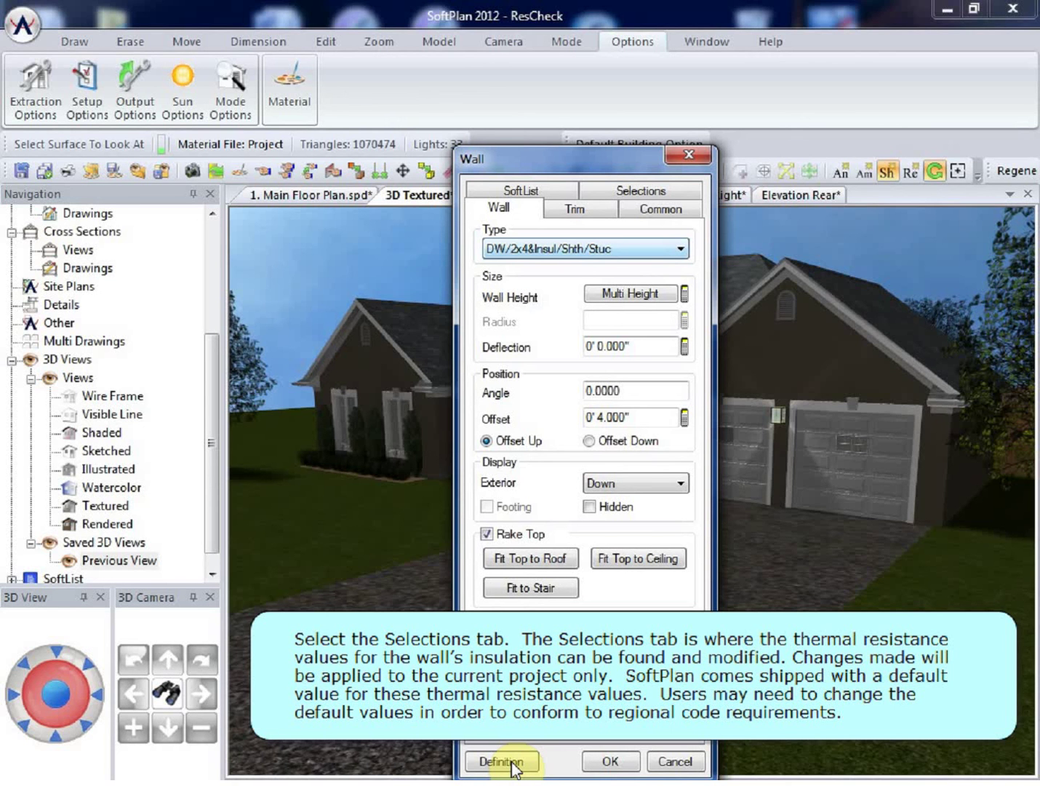
{"action": "key", "text": "ctrl+Tab"}
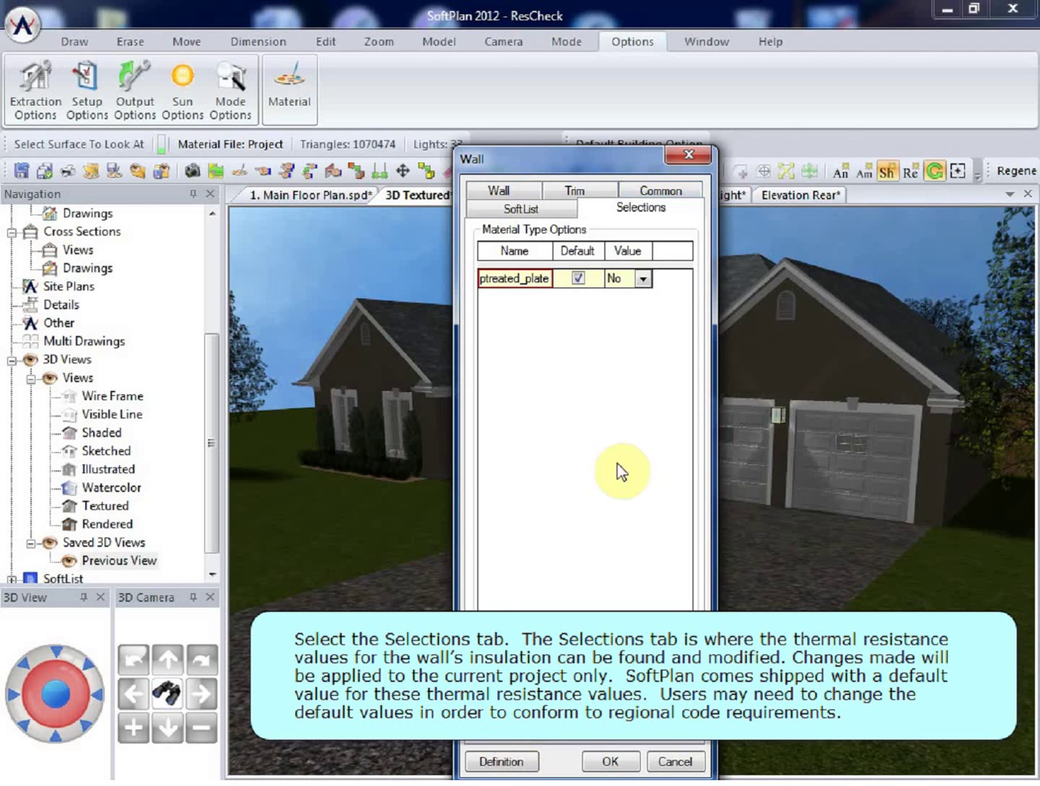
Check the DW/2x4&Insul/Shth/Stuc wall definition's cavity R-value of 12.000 and close the definition
{"action": "left_click", "coordinate": [753, 210]}
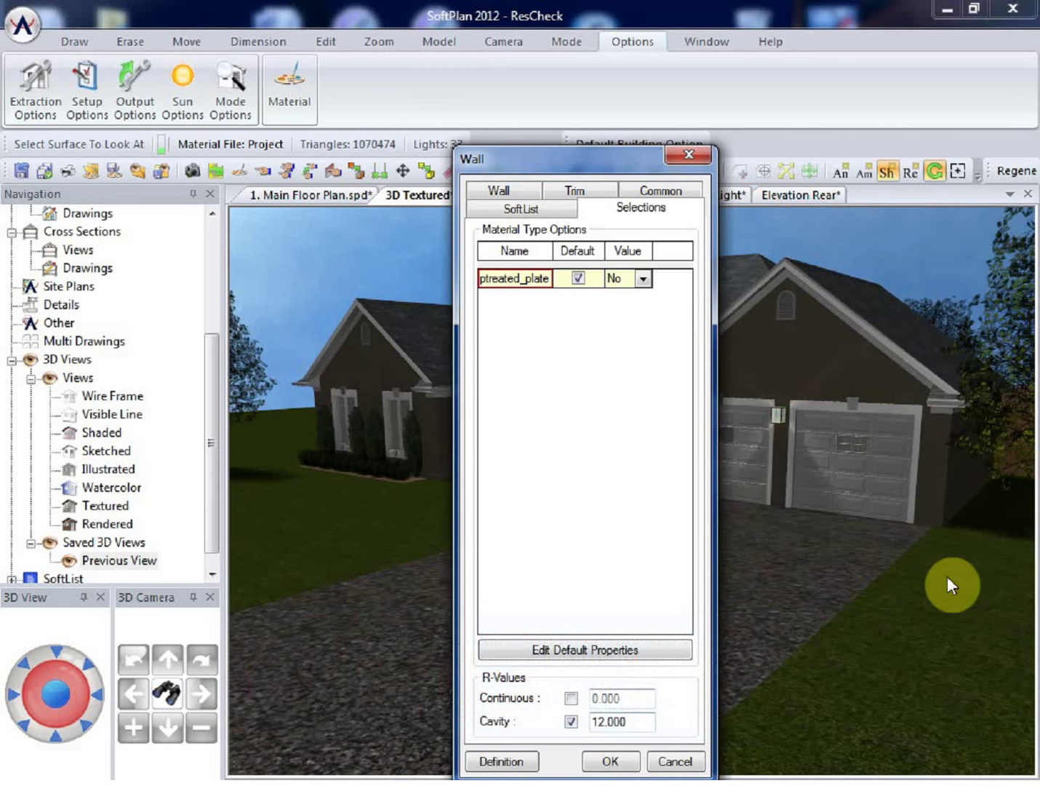
{"action": "left_click", "coordinate": [940, 577]}
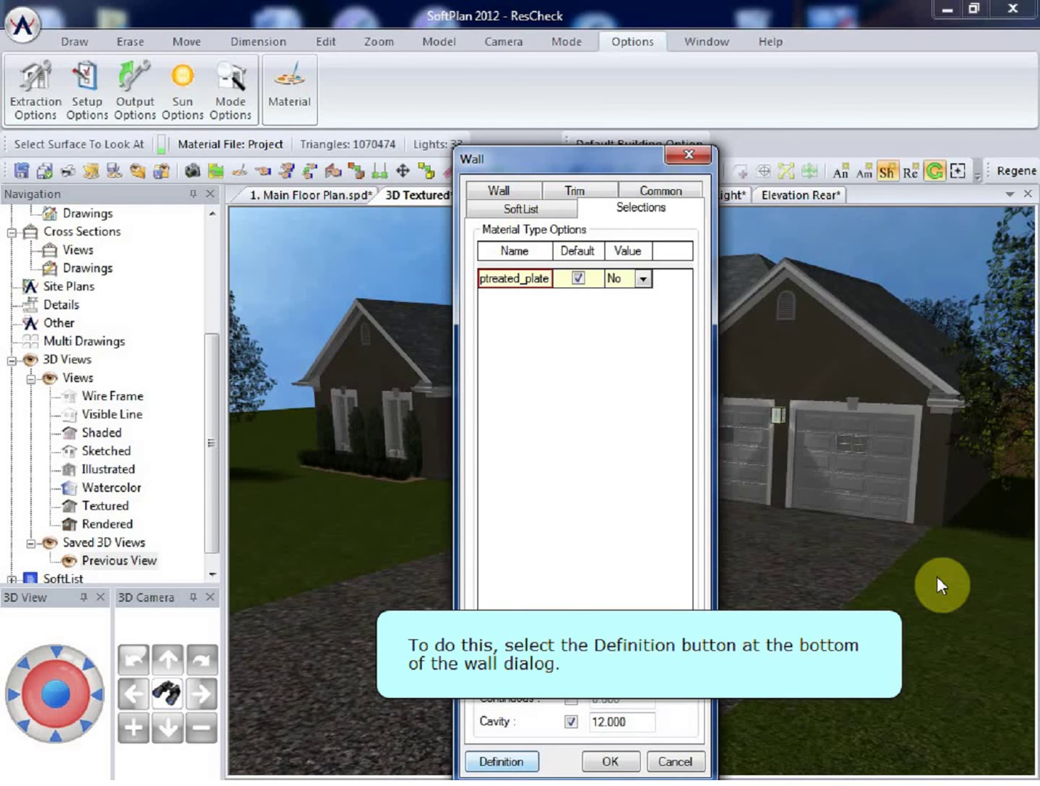
{"action": "key", "text": "Return"}
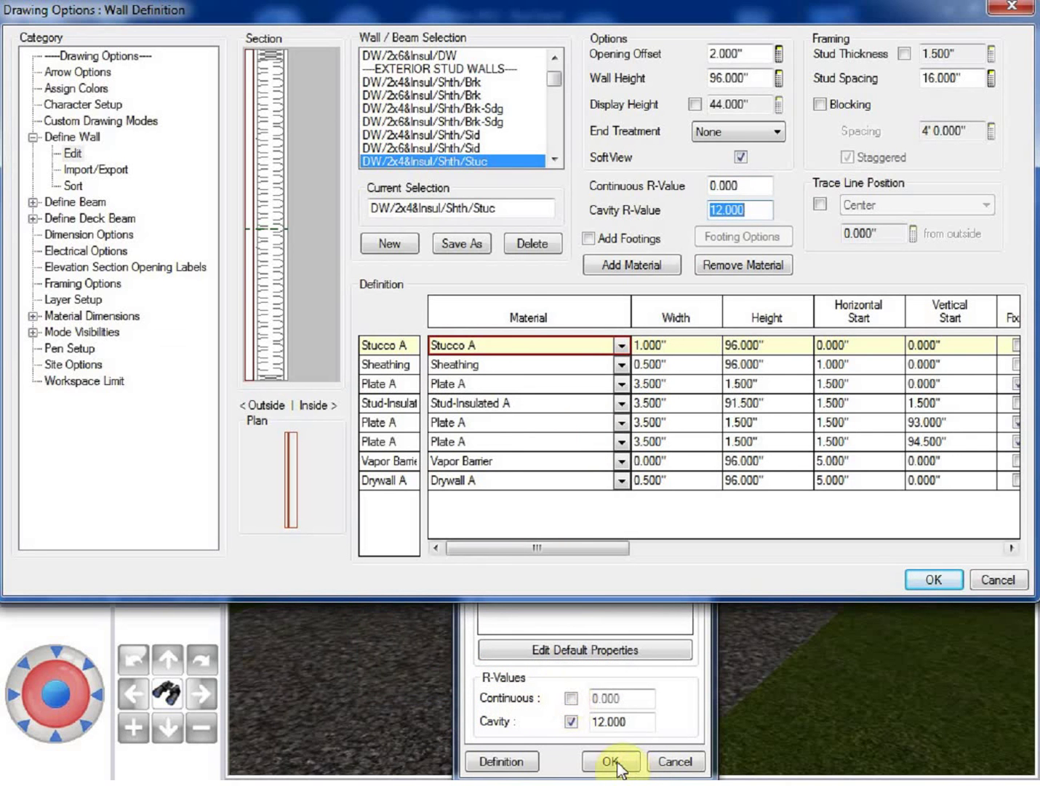
{"action": "key", "text": "Return"}
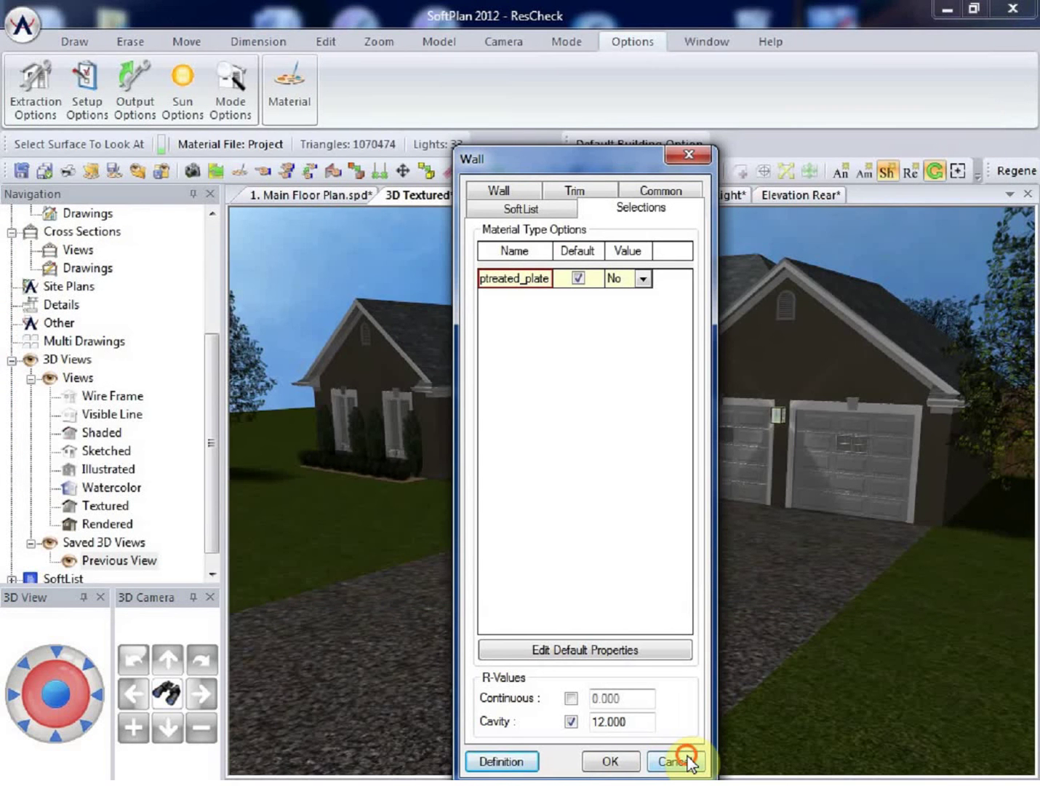
Cancel the wall dialog, then inspect the front casement window's width, height and 0.430 U-value without changes
{"action": "left_click", "coordinate": [688, 761]}
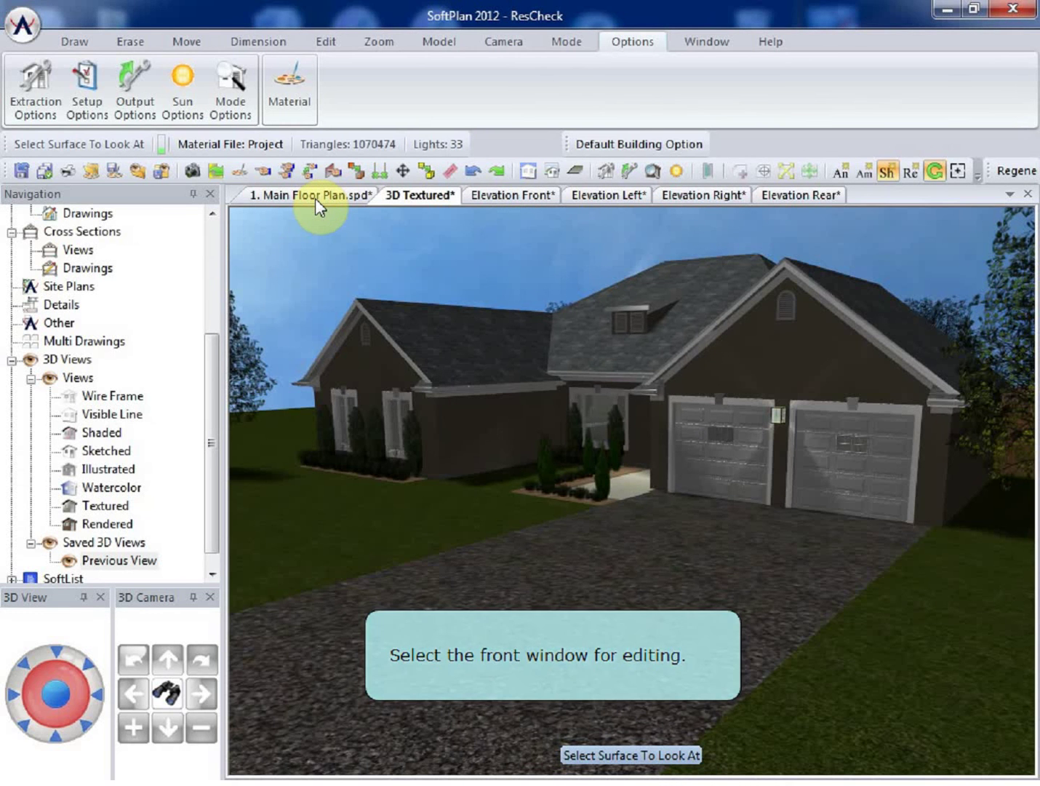
{"action": "left_click", "coordinate": [449, 178]}
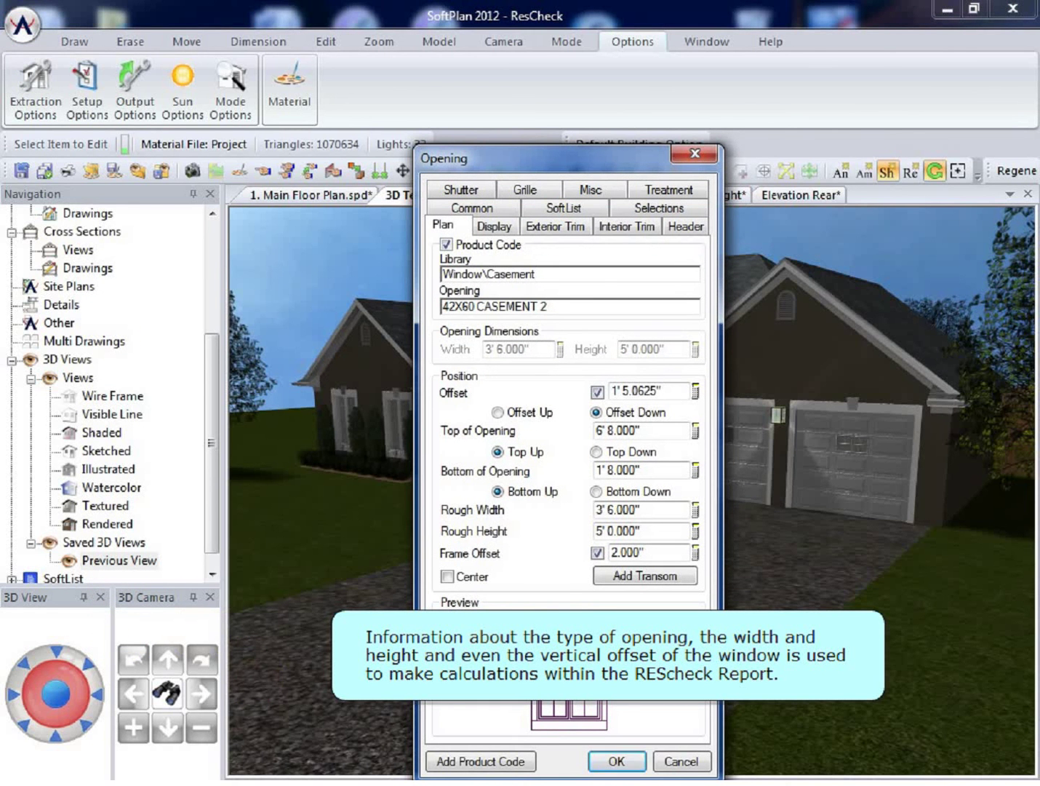
{"action": "key", "text": "Tab"}
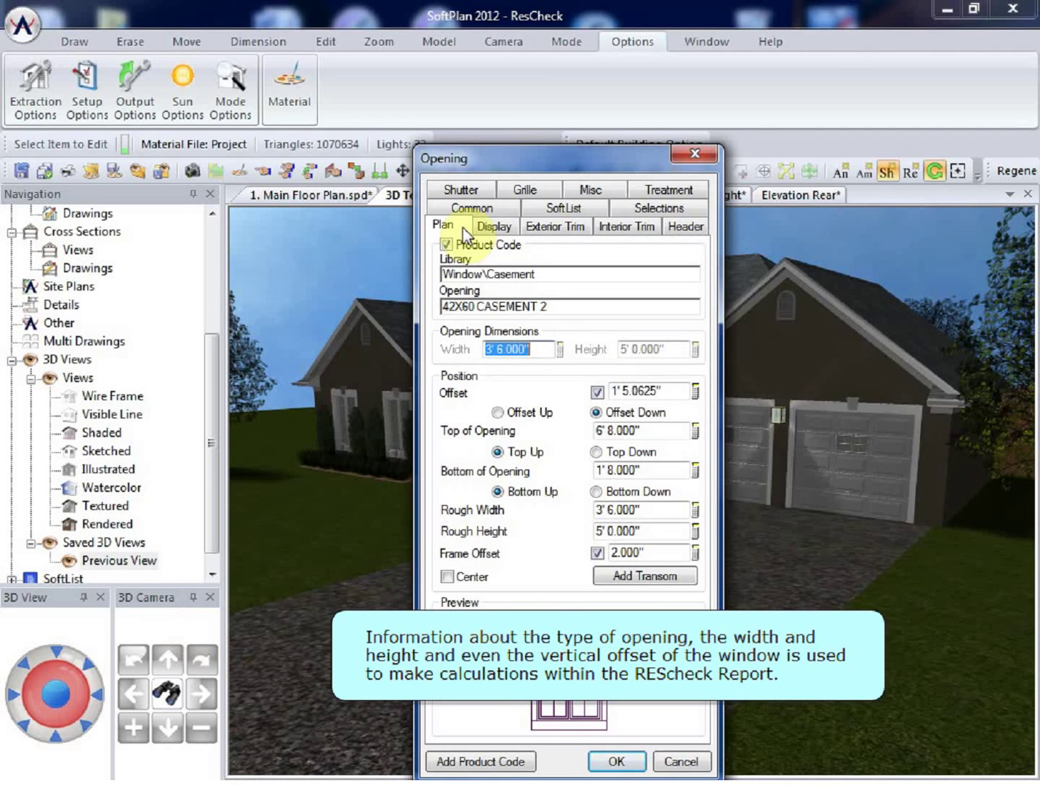
{"action": "key", "text": "Tab"}
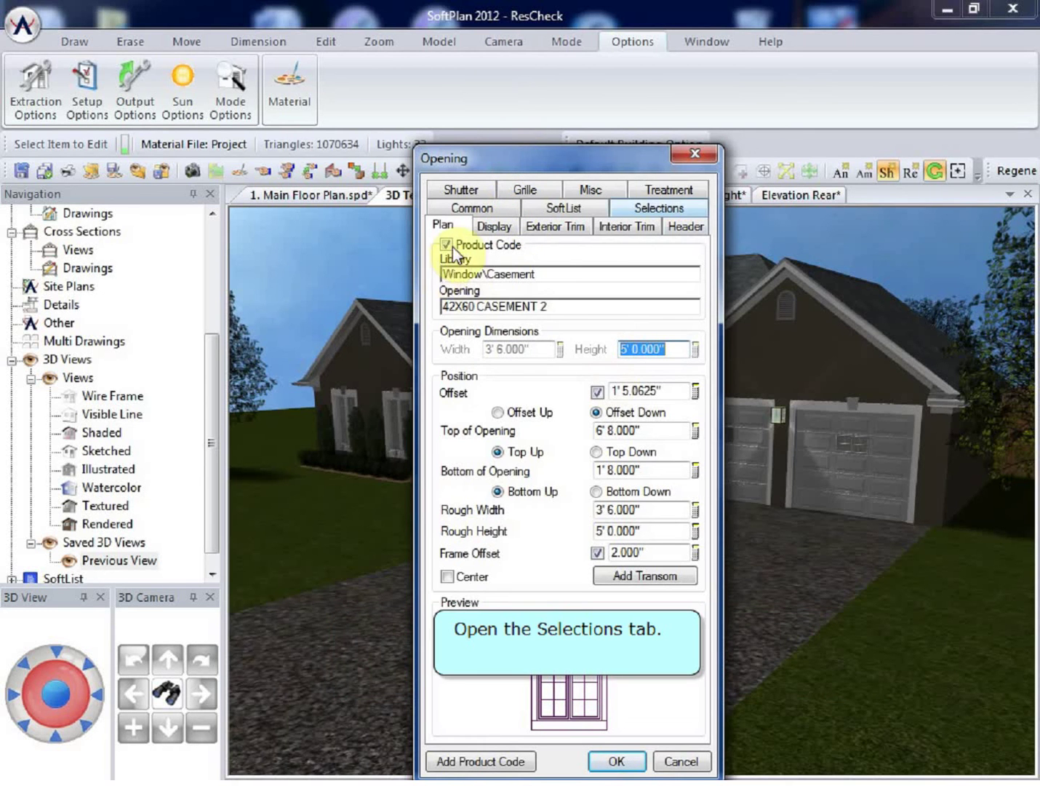
{"action": "left_click", "coordinate": [442, 208]}
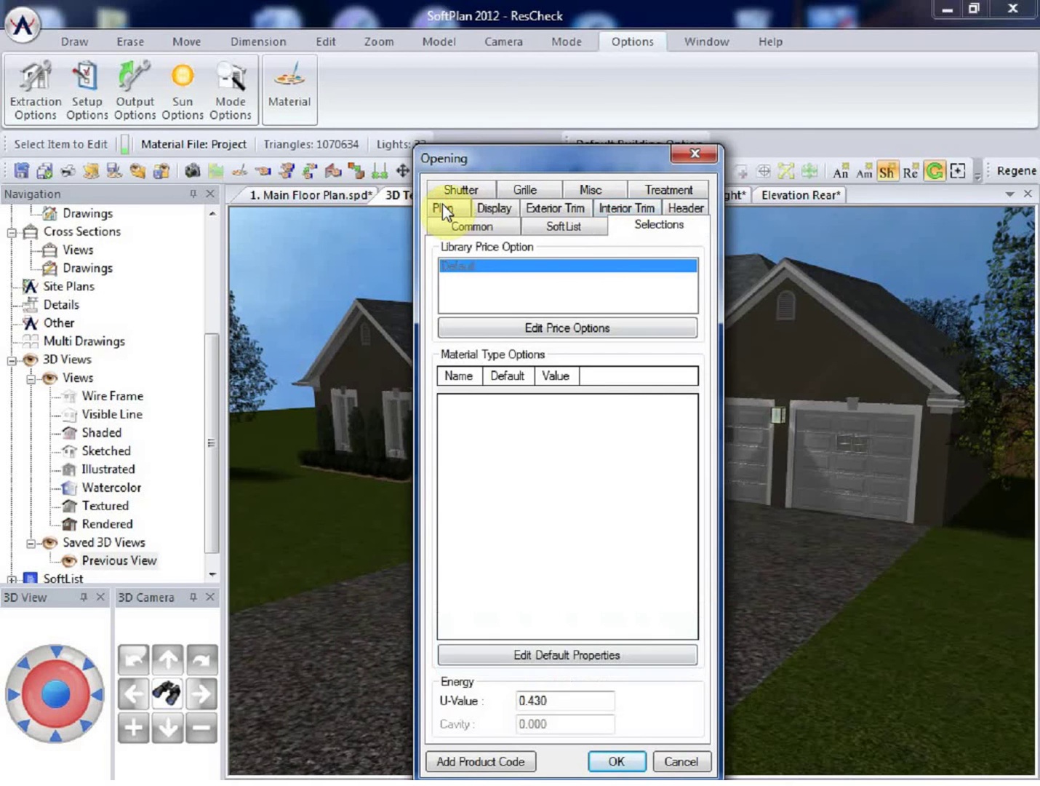
{"action": "left_click", "coordinate": [490, 160]}
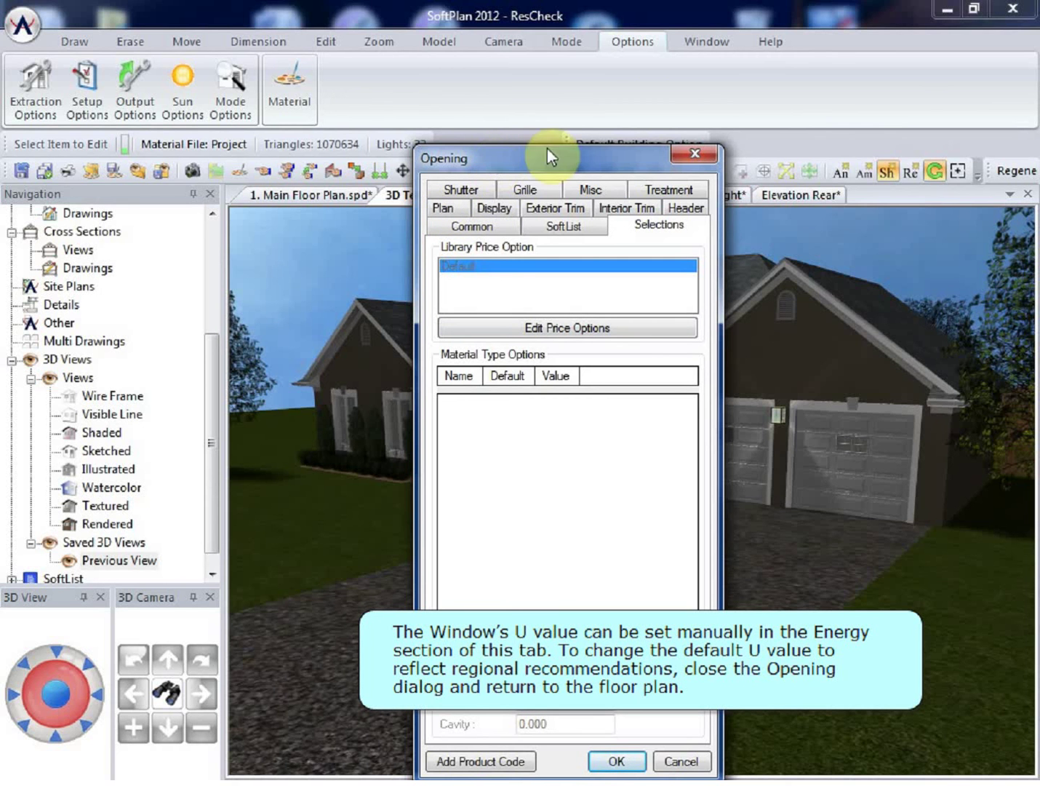
{"action": "left_click", "coordinate": [709, 71]}
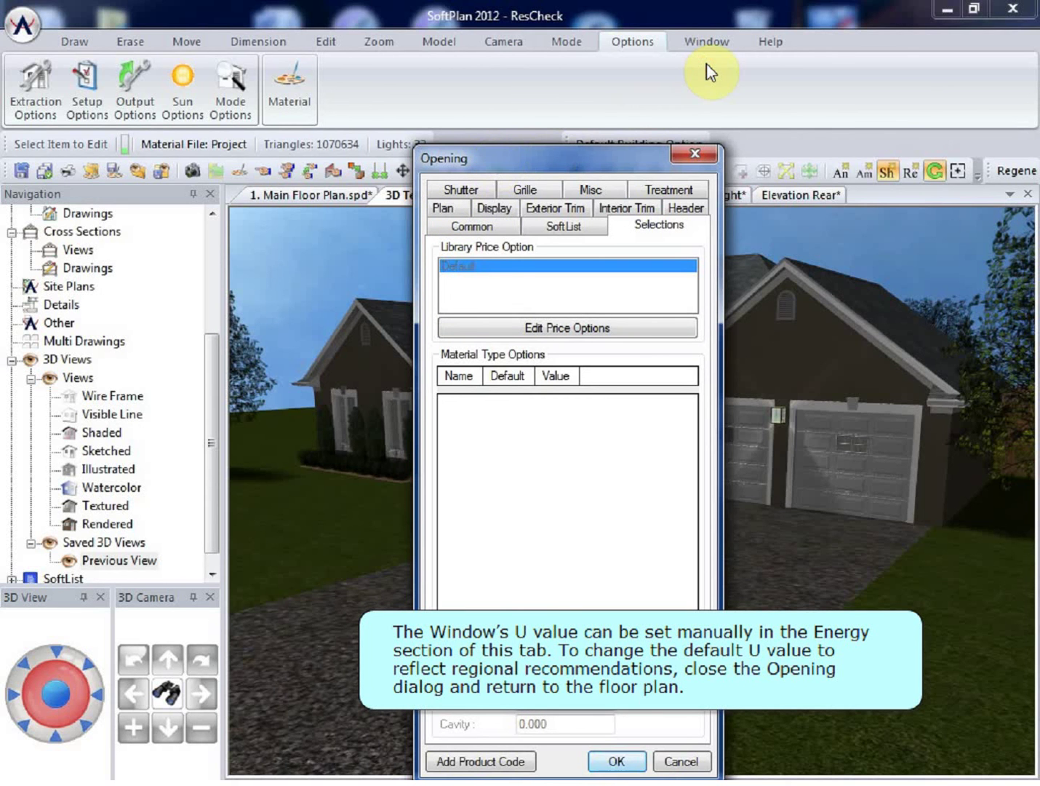
{"action": "left_click", "coordinate": [680, 325]}
{"action": "key", "text": "Escape"}
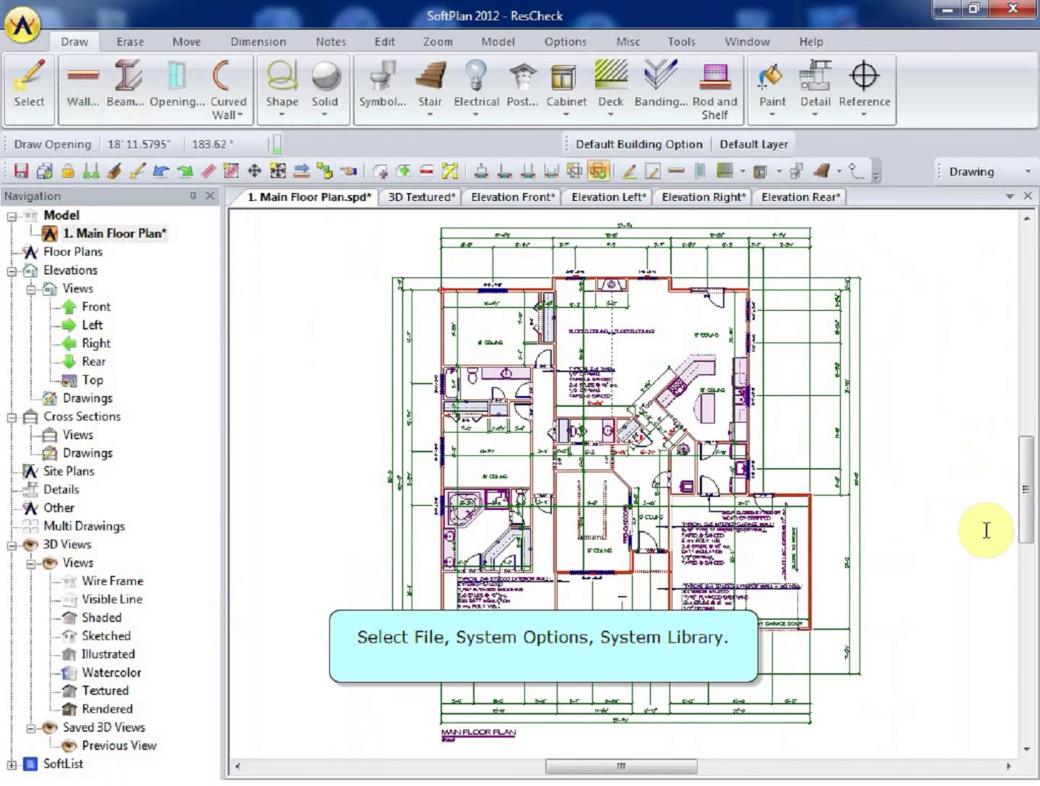
Open the System Library configuration and choose the Openings library type
{"action": "key", "text": "alt+f"}
{"action": "key", "text": "Down"}
{"action": "key", "text": "Down"}
{"action": "key", "text": "Down"}
{"action": "key", "text": "Down"}
{"action": "key", "text": "Down"}
{"action": "key", "text": "Down"}
{"action": "key", "text": "Down"}
{"action": "key", "text": "Down"}
{"action": "key", "text": "Down"}
{"action": "key", "text": "Down"}
{"action": "key", "text": "Down"}
{"action": "key", "text": "Down"}
{"action": "key", "text": "Down"}
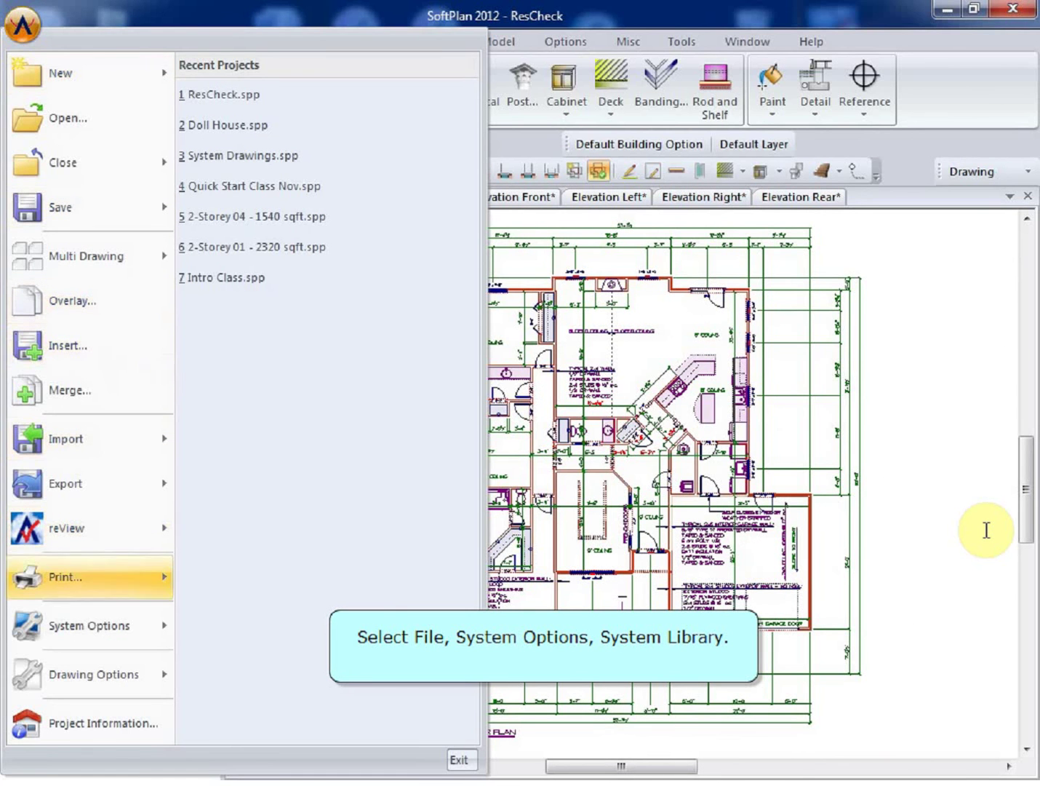
{"action": "key", "text": "Right"}
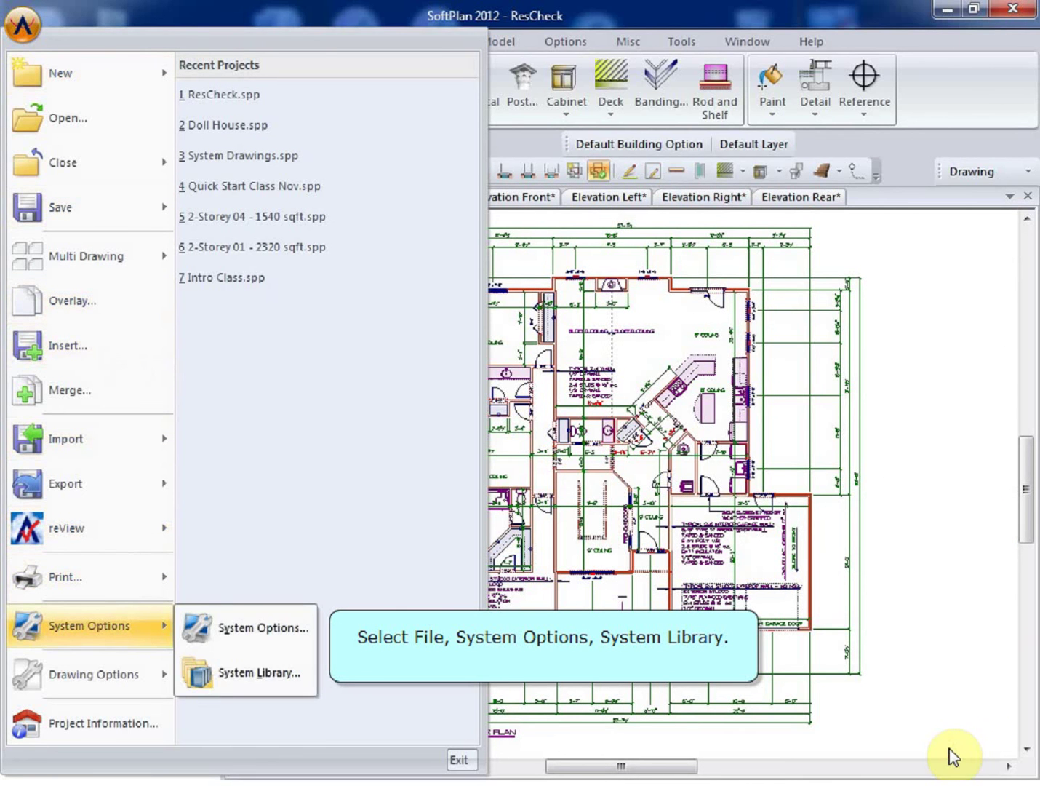
{"action": "key", "text": "Down"}
{"action": "key", "text": "Down"}
{"action": "key", "text": "Return"}
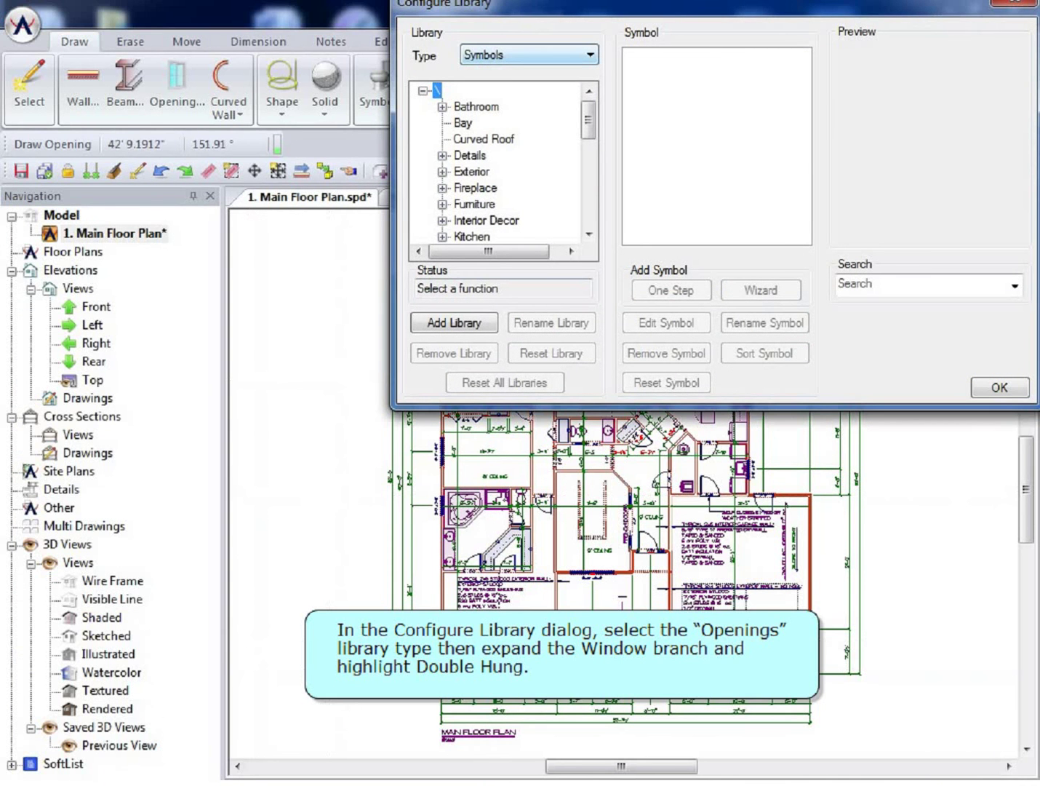
{"action": "key", "text": "alt+Down"}
{"action": "key", "text": "o"}
{"action": "key", "text": "Down"}
{"action": "key", "text": "Down"}
{"action": "key", "text": "Return"}
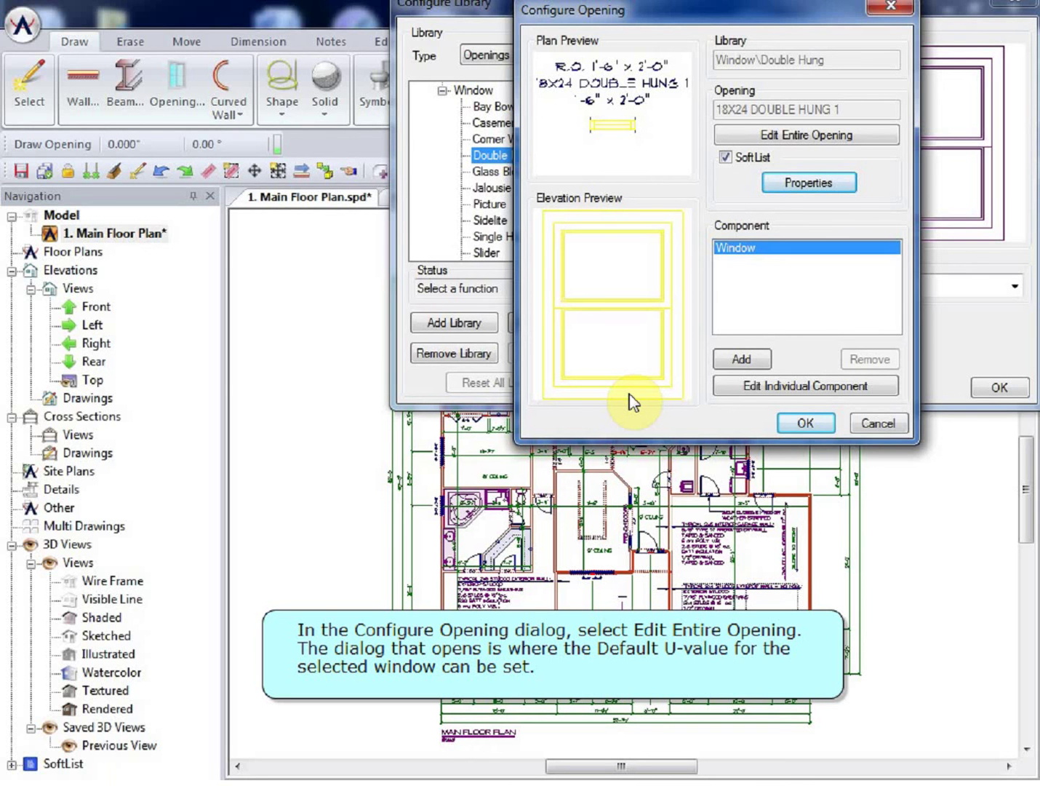
Check the 18X24 DOUBLE HUNG 1 window's 0.300 U-value, then OK out of all library dialogs
{"action": "key", "text": "shift+Tab"}
{"action": "key", "text": "space"}
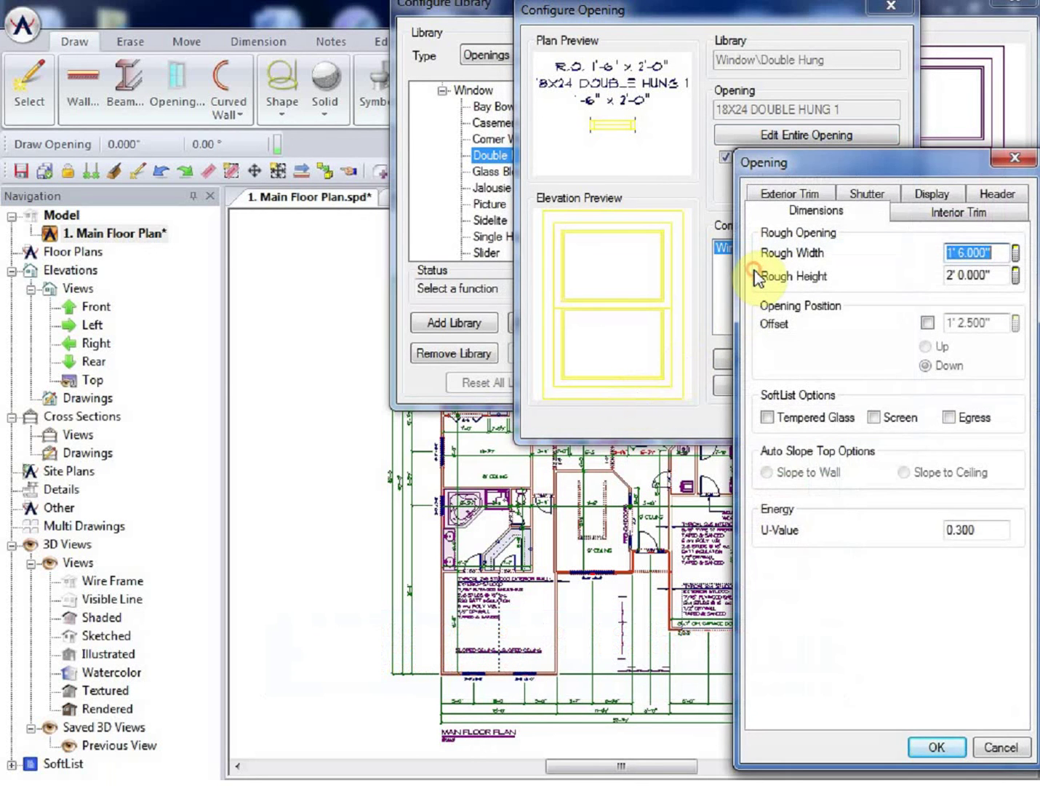
{"action": "key", "text": "Tab"}
{"action": "key", "text": "Tab"}
{"action": "key", "text": "Tab"}
{"action": "key", "text": "Tab"}
{"action": "key", "text": "Tab"}
{"action": "key", "text": "Tab"}
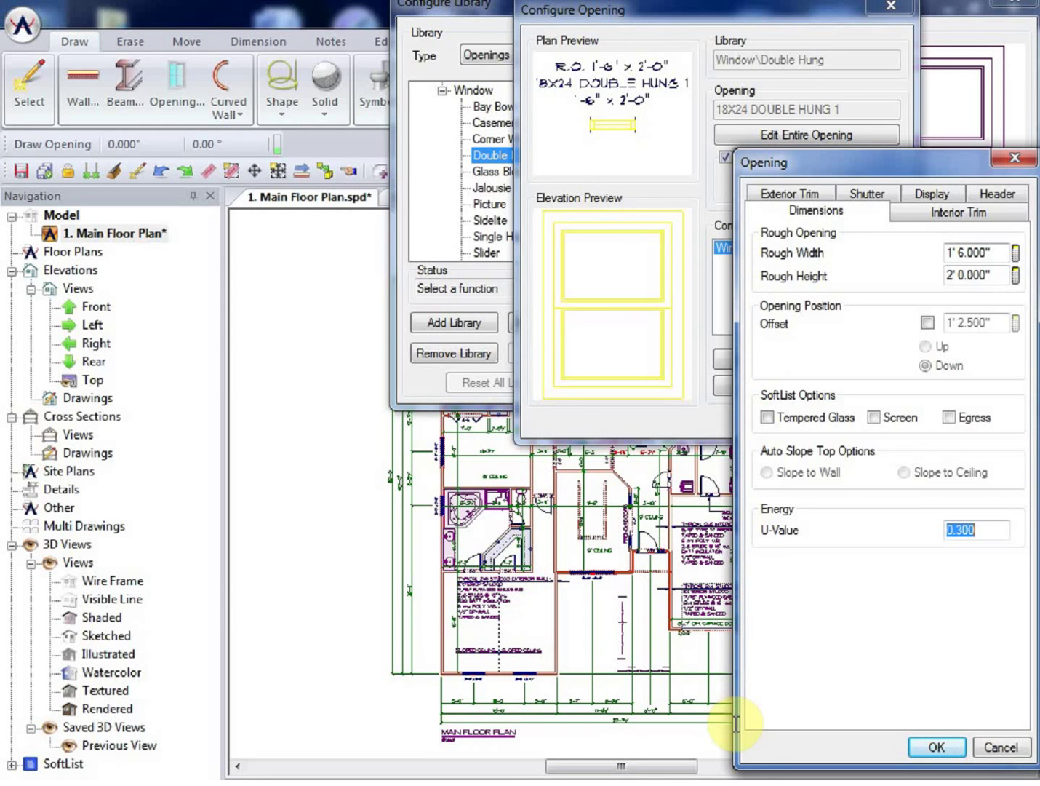
{"action": "key", "text": "Return"}
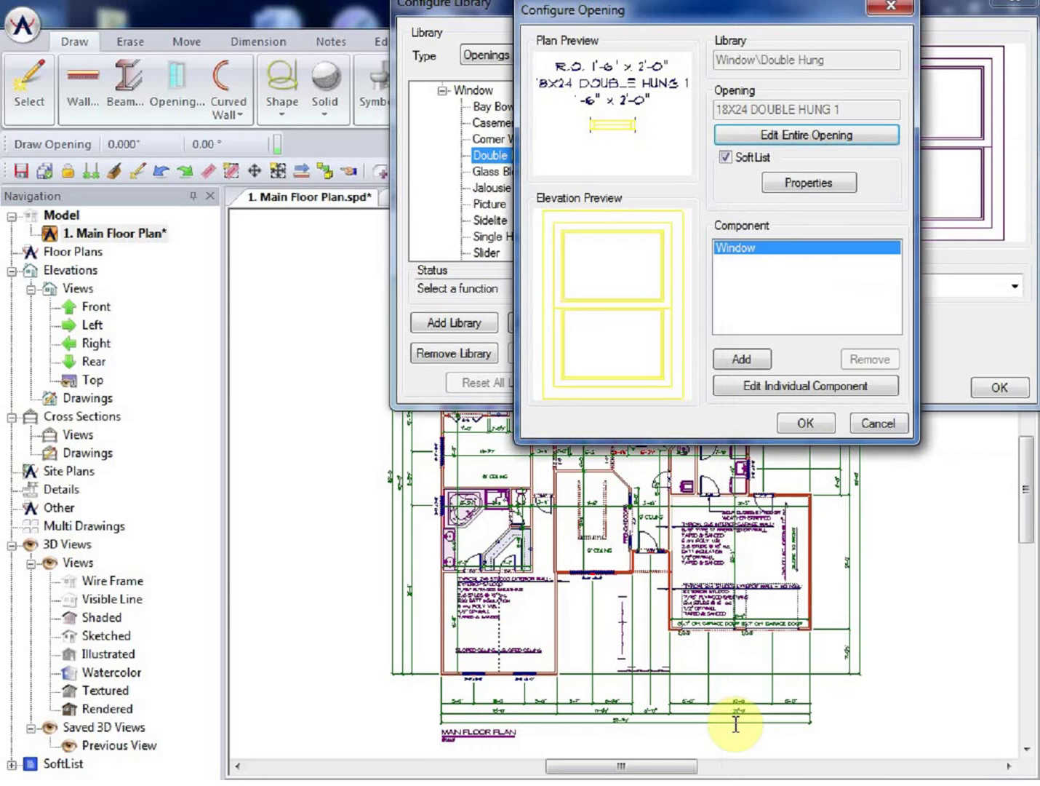
{"action": "key", "text": "Return"}
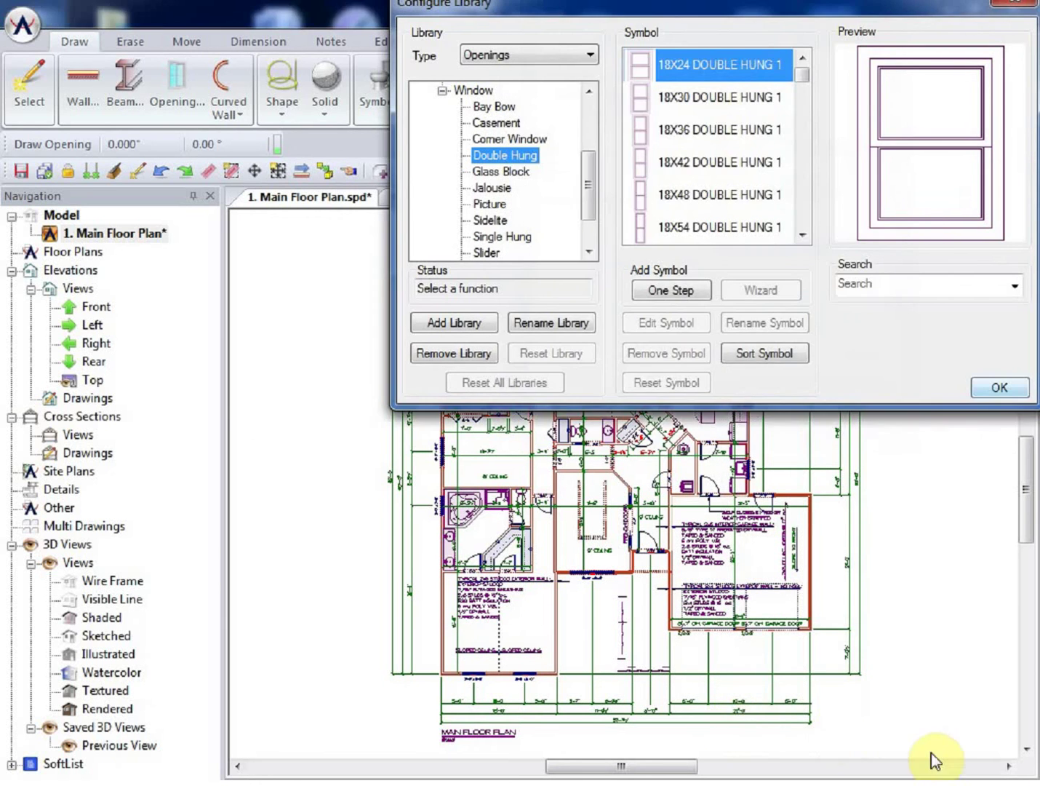
{"action": "key", "text": "Return"}
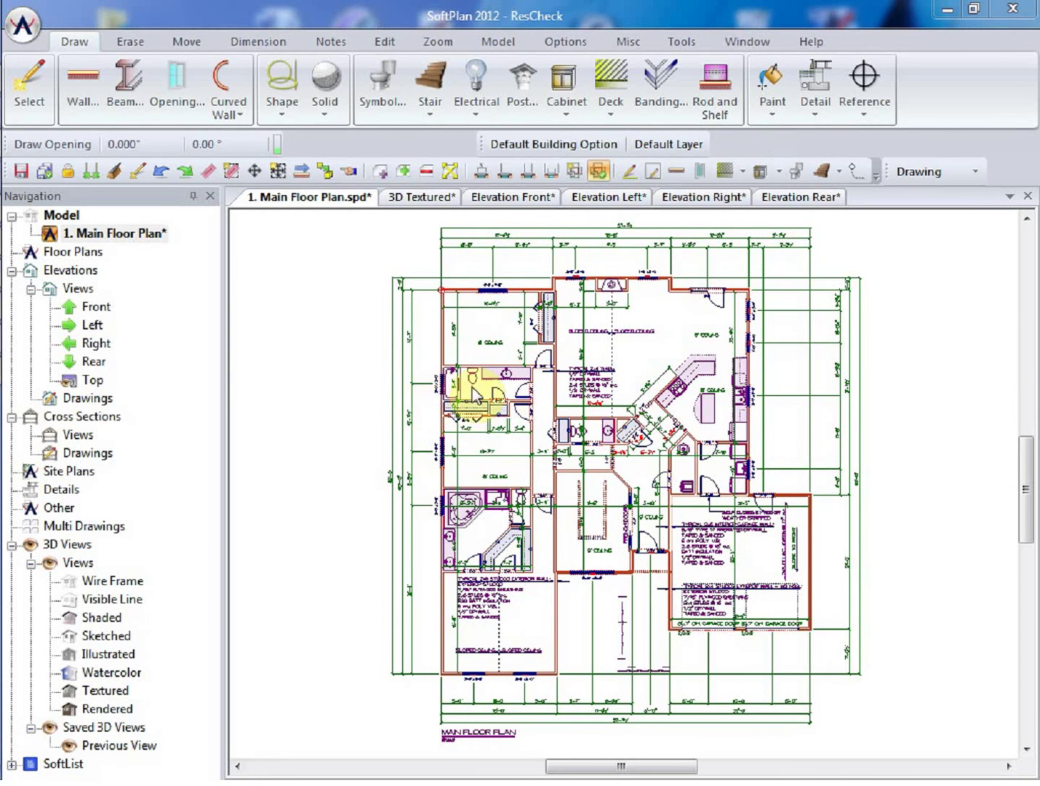
In the 3D Textured view, edit the roof and check its 0.000 continuous and cavity R-values
{"action": "key", "text": "ctrl+Tab"}
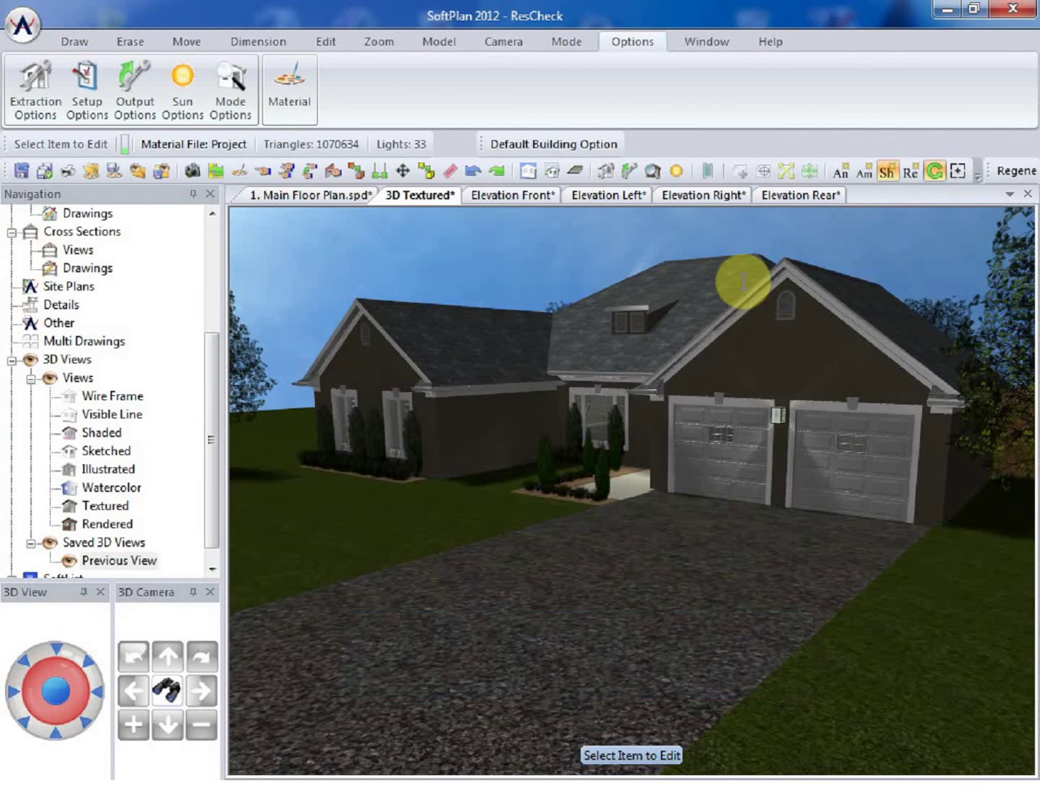
{"action": "right_click", "coordinate": [742, 282]}
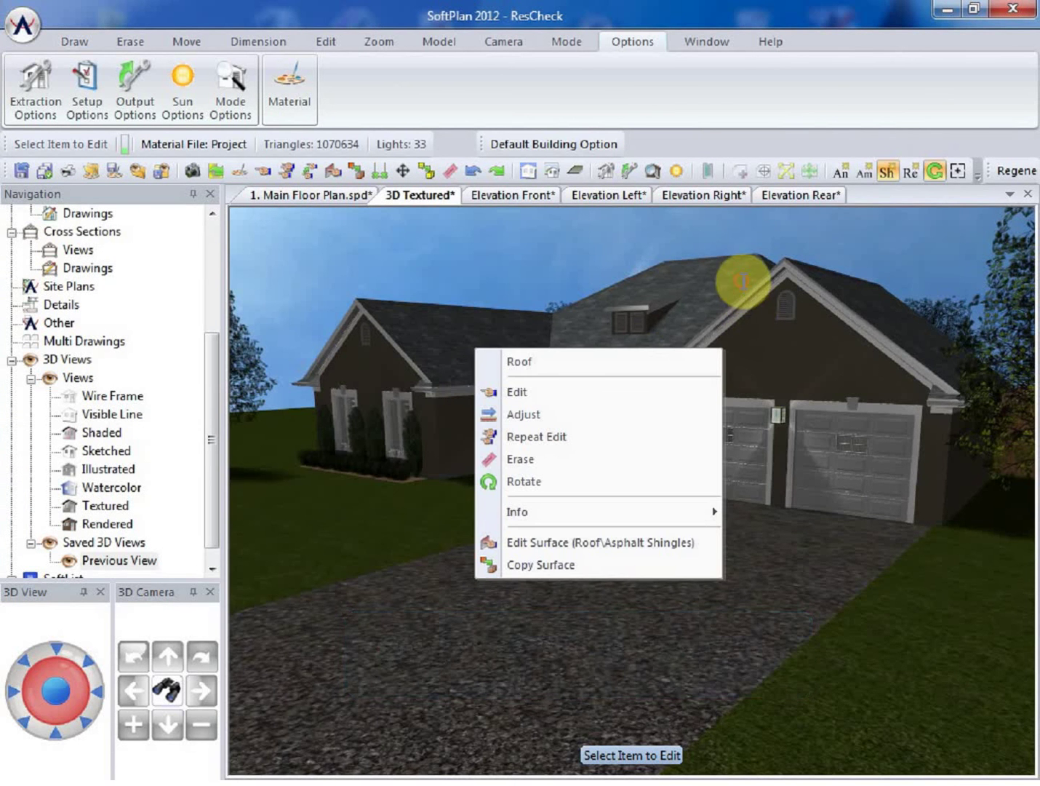
{"action": "key", "text": "Down"}
{"action": "key", "text": "Down"}
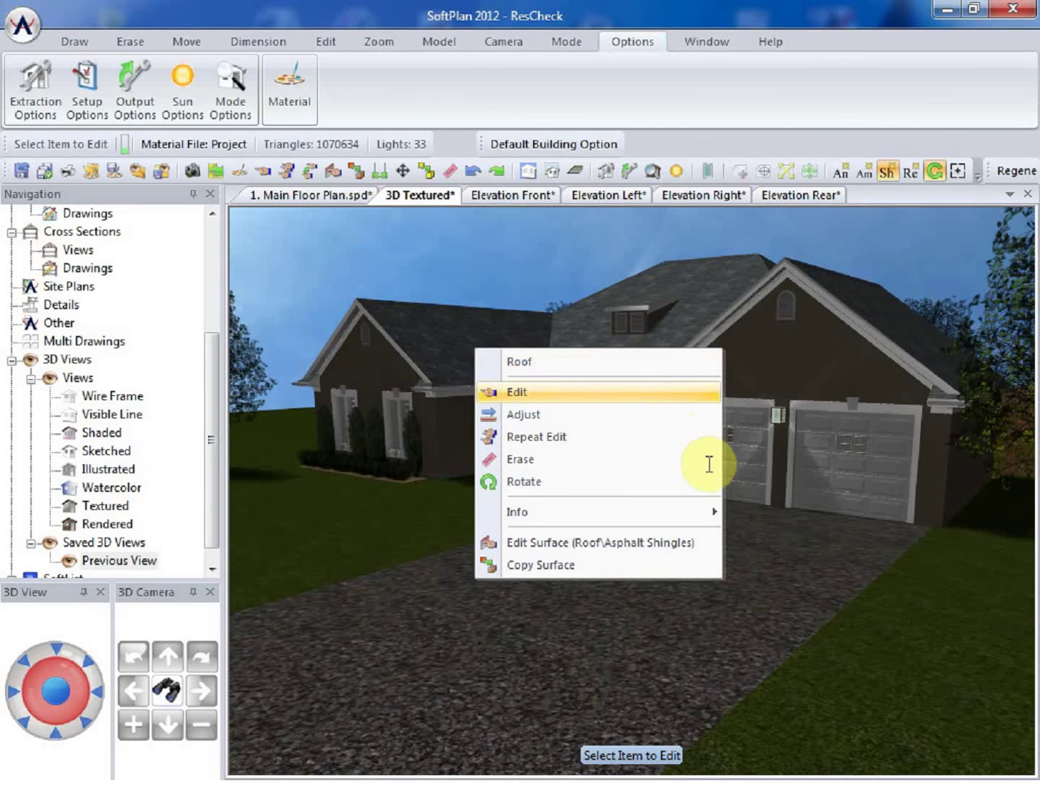
{"action": "key", "text": "Return"}
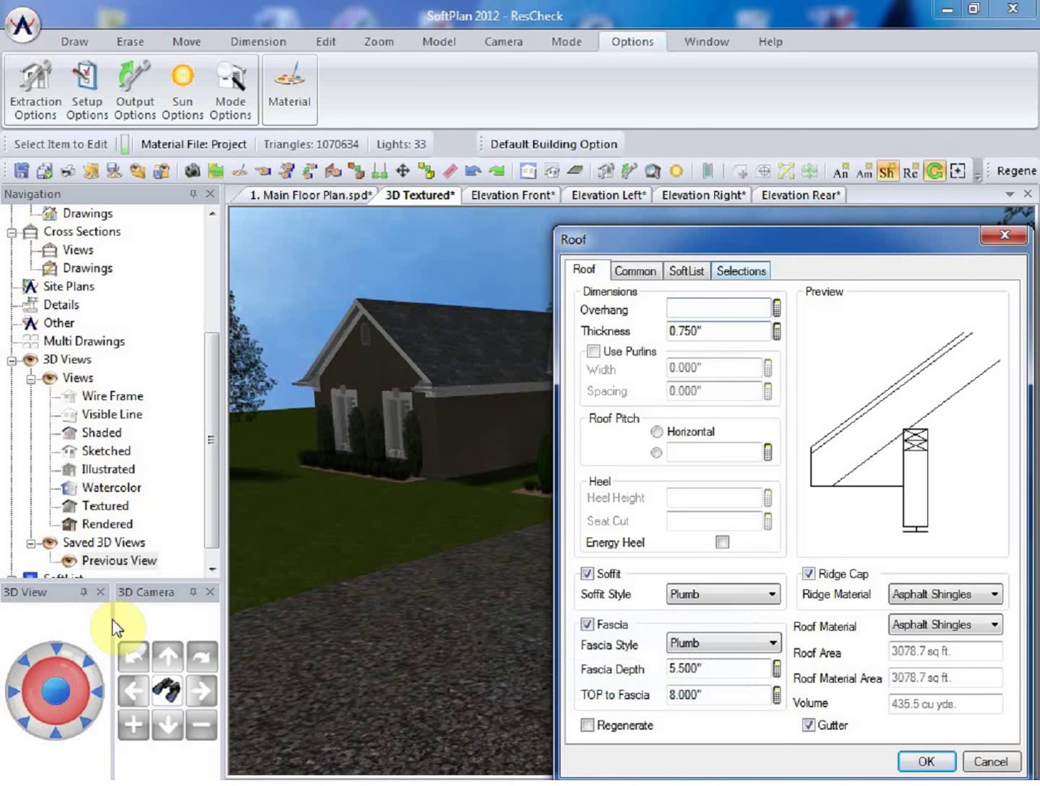
{"action": "key", "text": "ctrl+Tab"}
{"action": "key", "text": "ctrl+Tab"}
{"action": "key", "text": "ctrl+Tab"}
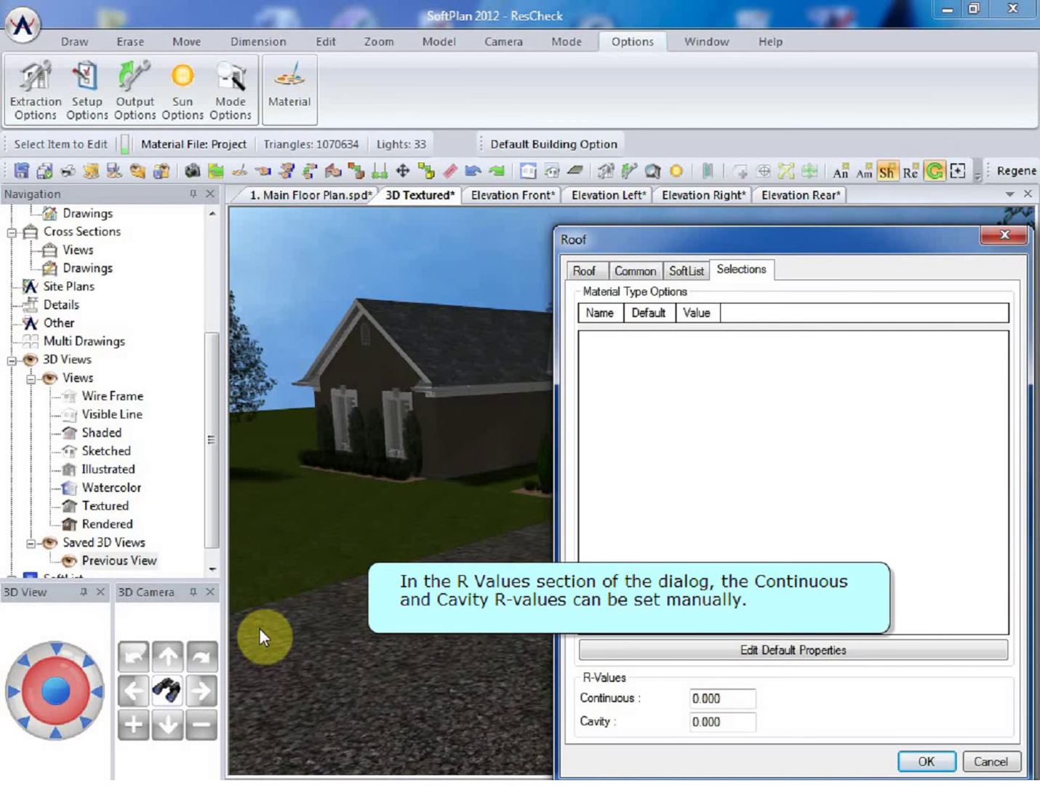
{"action": "key", "text": "Tab"}
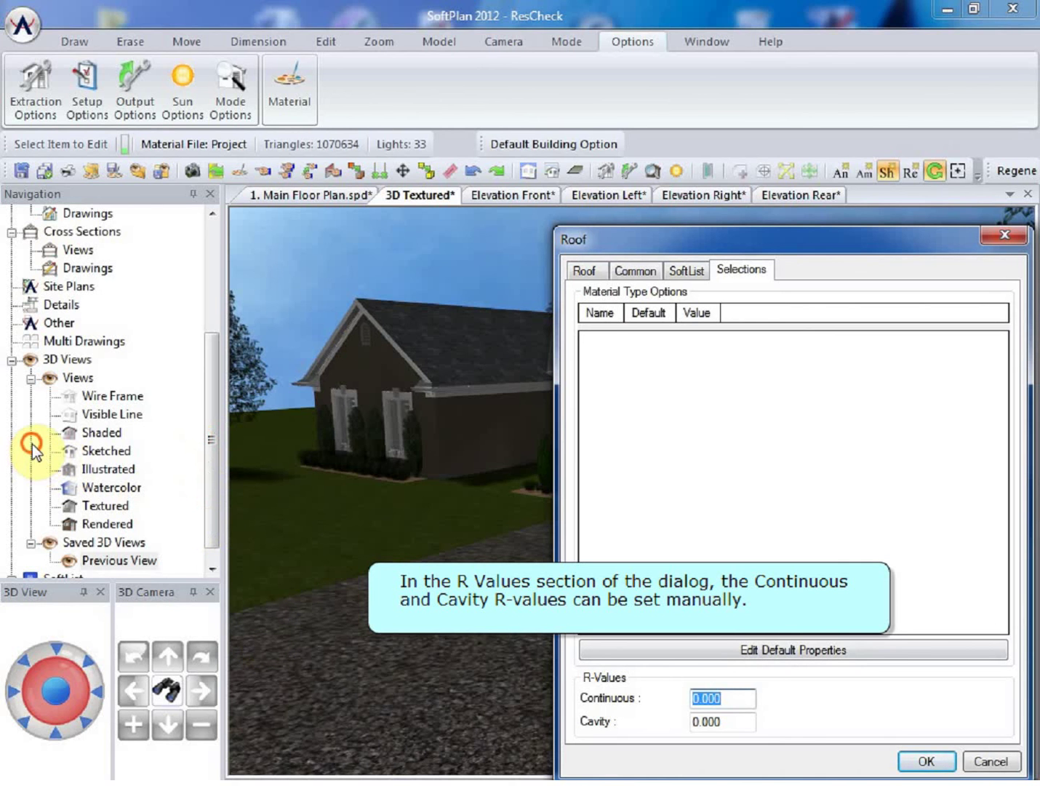
{"action": "key", "text": "Tab"}
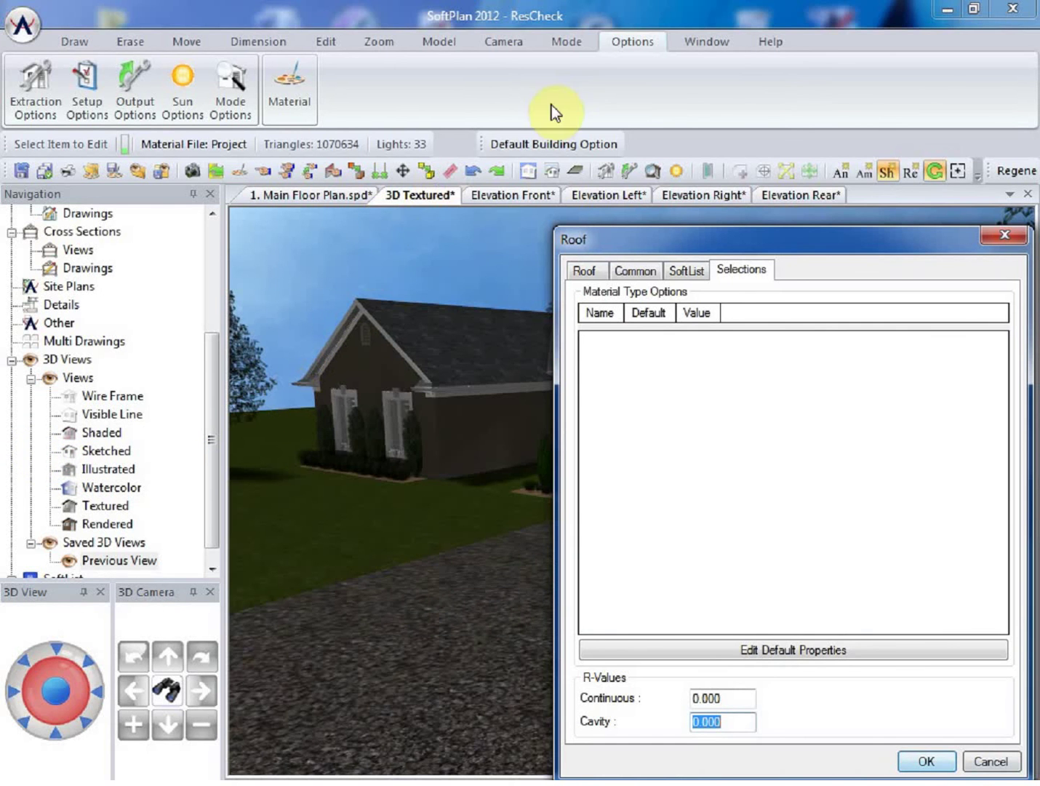
{"action": "key", "text": "Return"}
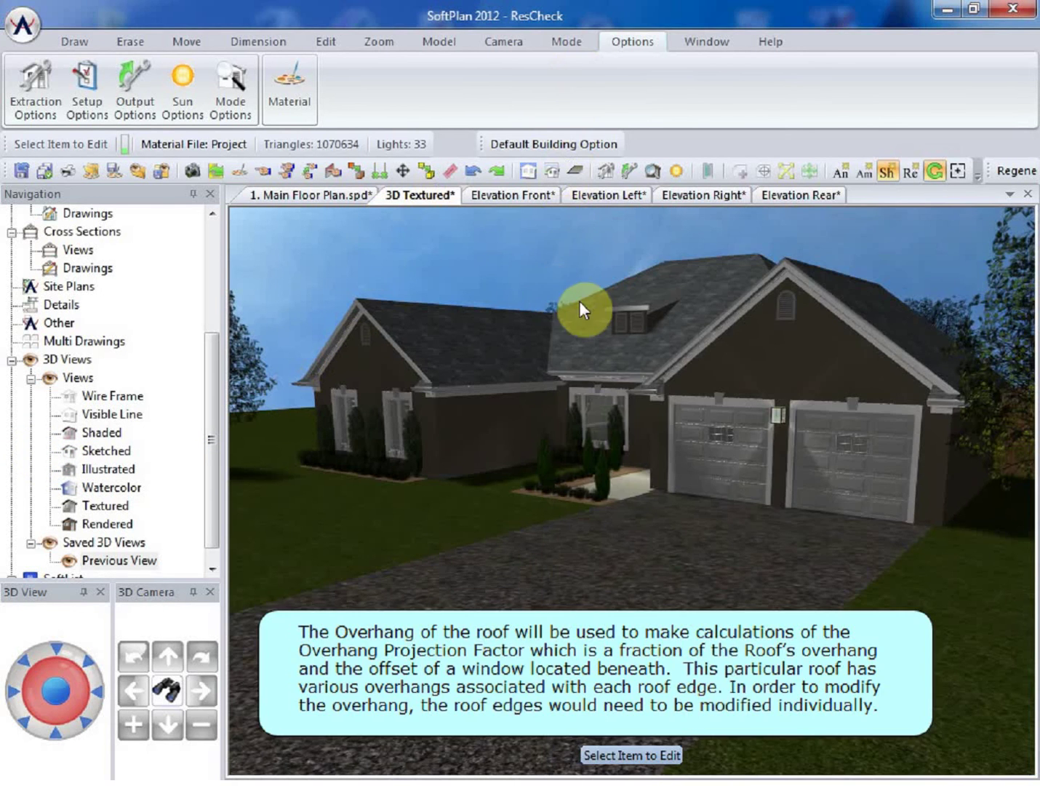
{"action": "left_click", "coordinate": [694, 372]}
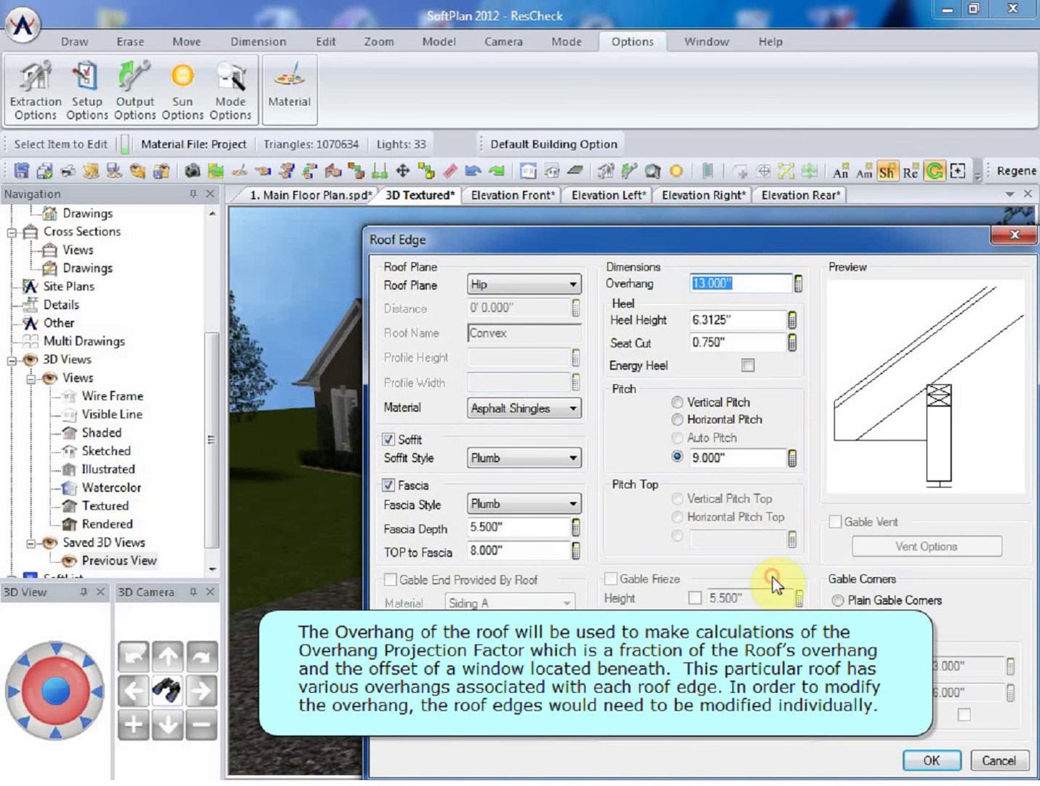
{"action": "left_click", "coordinate": [574, 460]}
{"action": "left_click", "coordinate": [694, 457]}
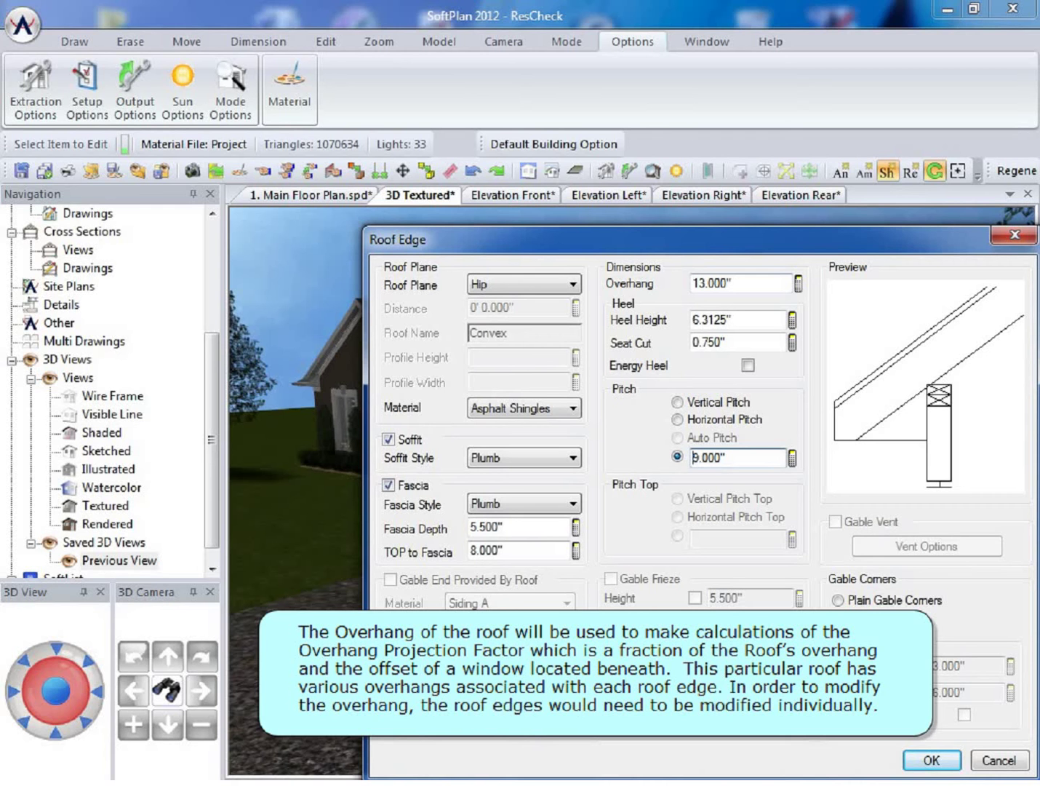
{"action": "key", "text": "shift+End"}
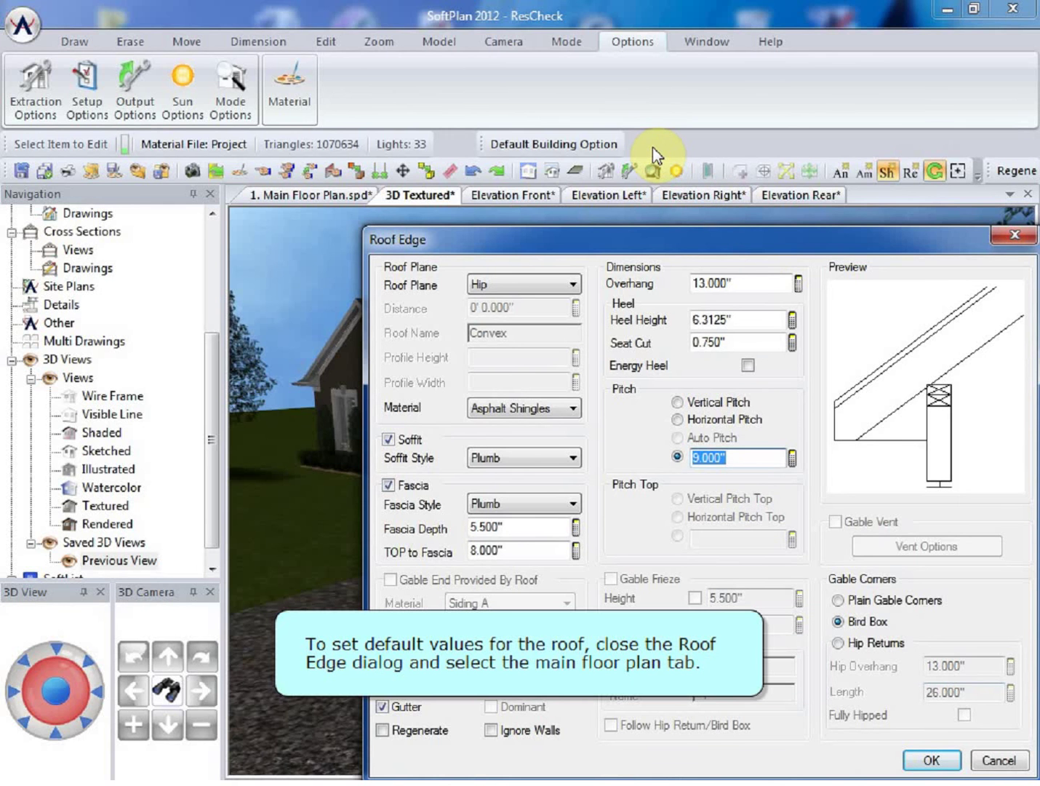
{"action": "key", "text": "Escape"}
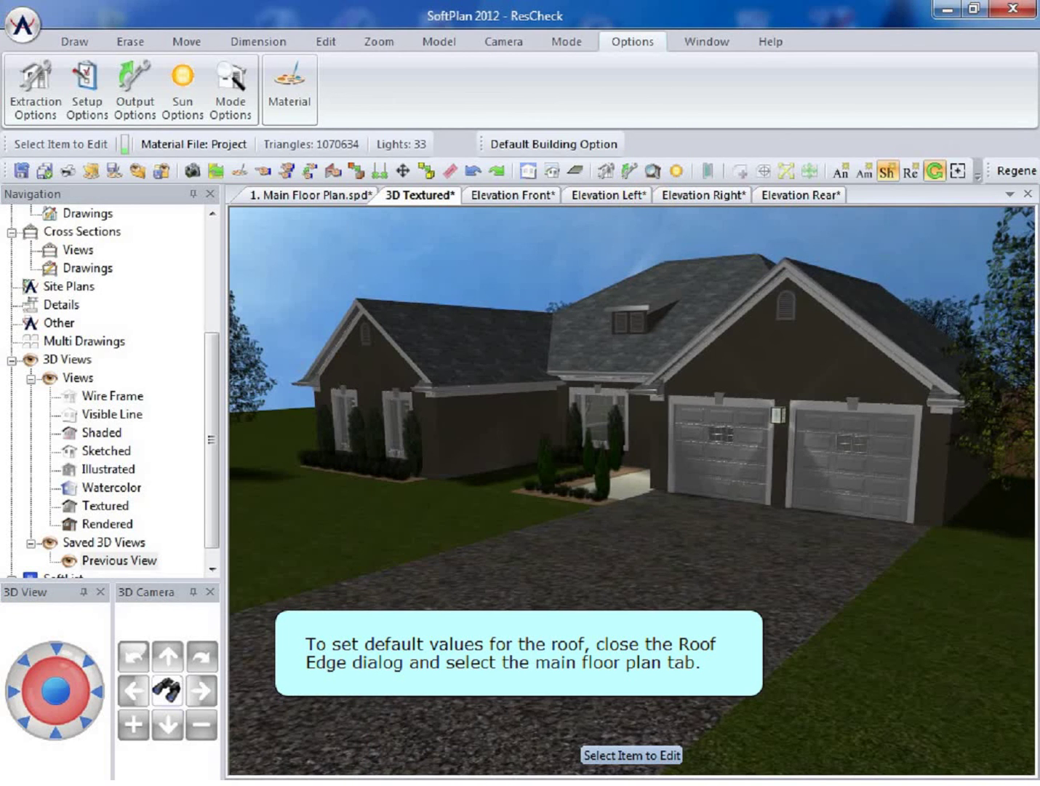
From the main floor plan, review System Options Roof Options: 18.000" overhang and 0.000 R-values
{"action": "left_click", "coordinate": [506, 477]}
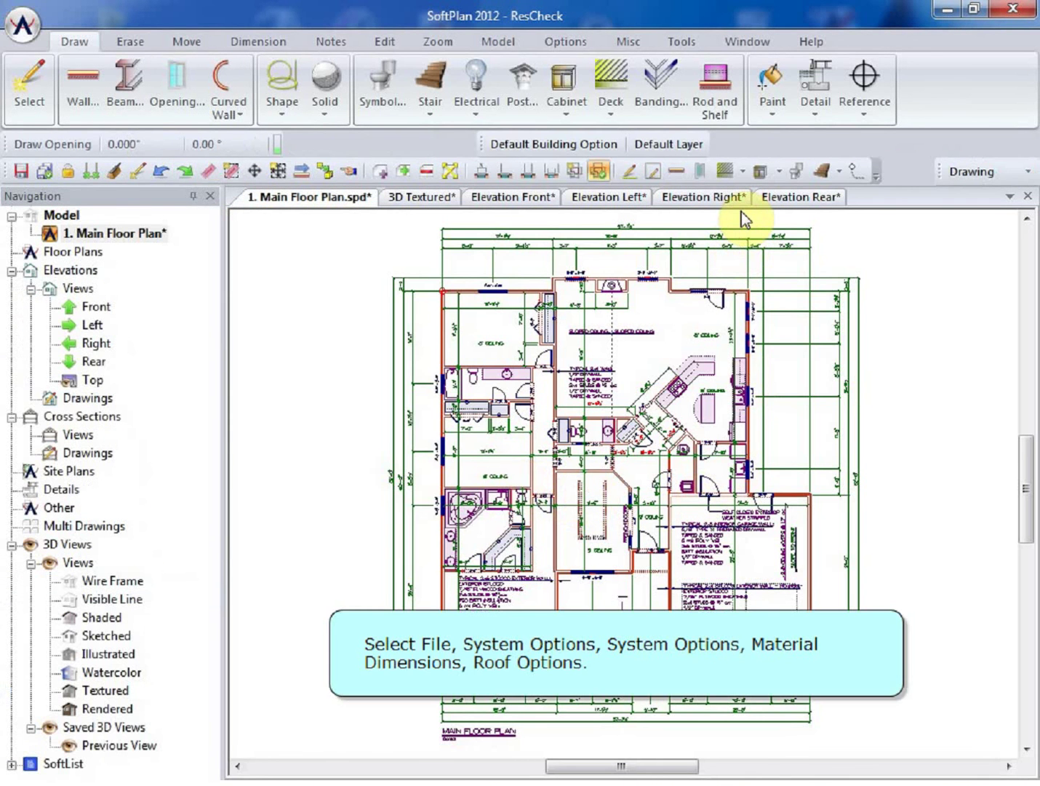
{"action": "key", "text": "alt+f"}
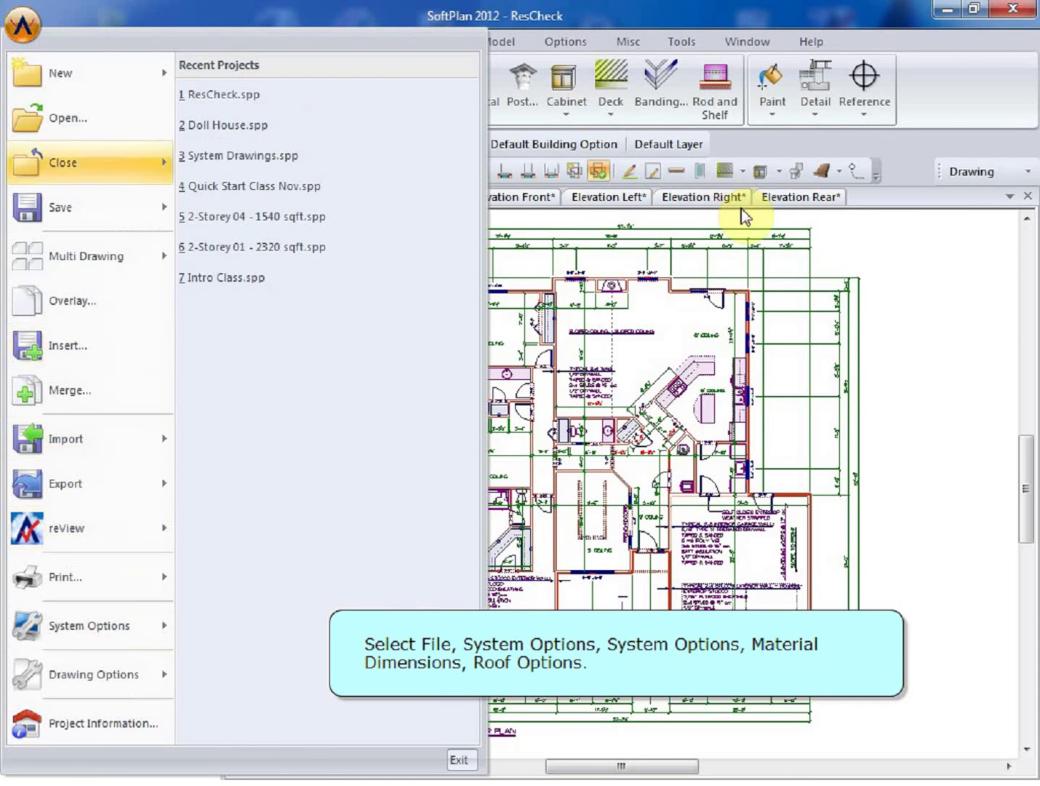
{"action": "key", "text": "Right"}
{"action": "key", "text": "Down"}
{"action": "key", "text": "Return"}
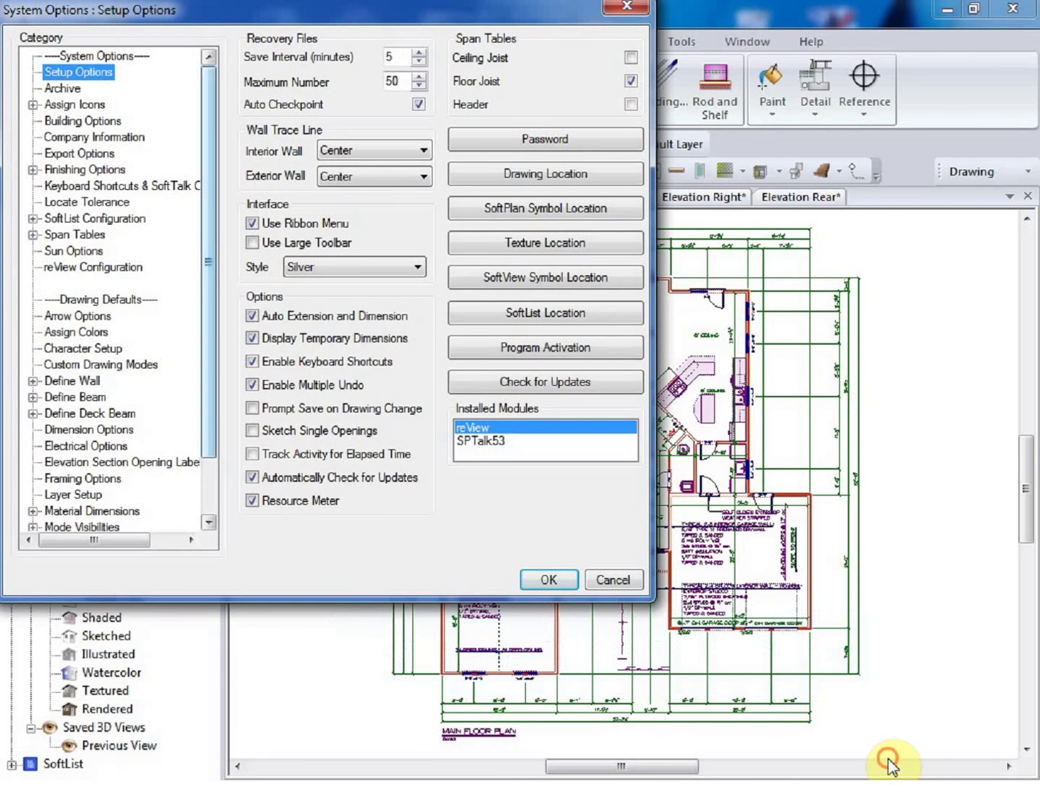
{"action": "scroll", "coordinate": [891, 766], "scroll_direction": "down", "scroll_amount": 1}
{"action": "scroll", "coordinate": [892, 766], "scroll_direction": "down", "scroll_amount": 1}
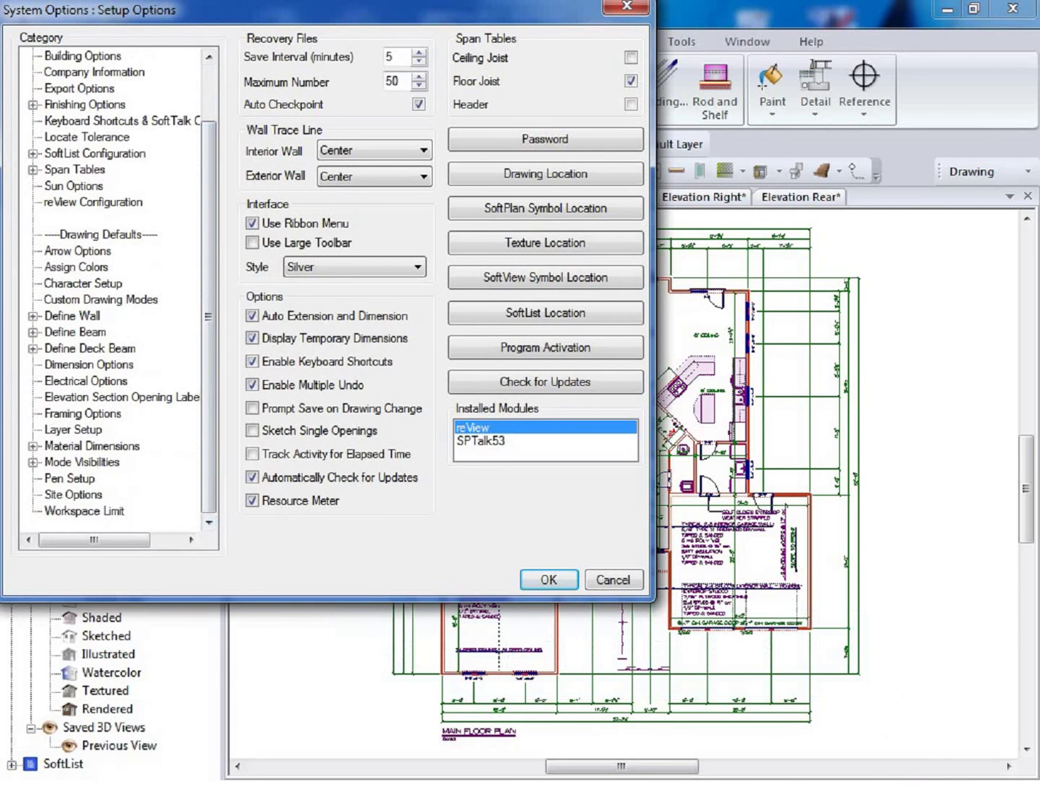
{"action": "key", "text": "Right"}
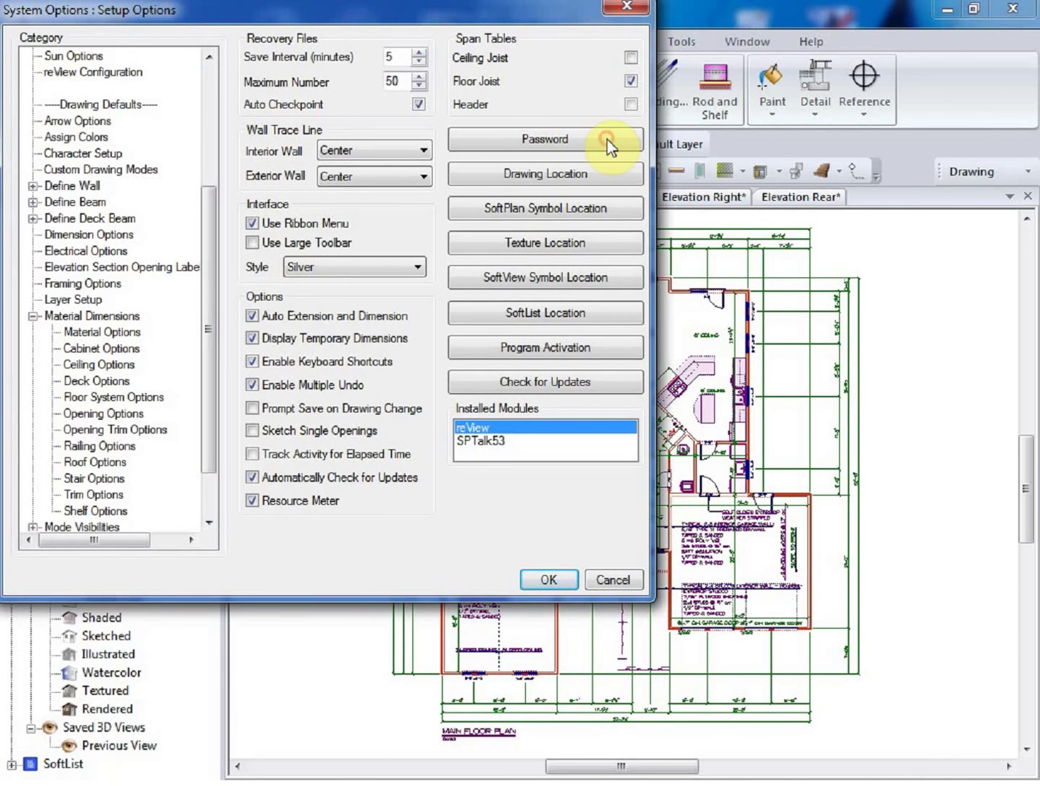
{"action": "left_click", "coordinate": [94, 461]}
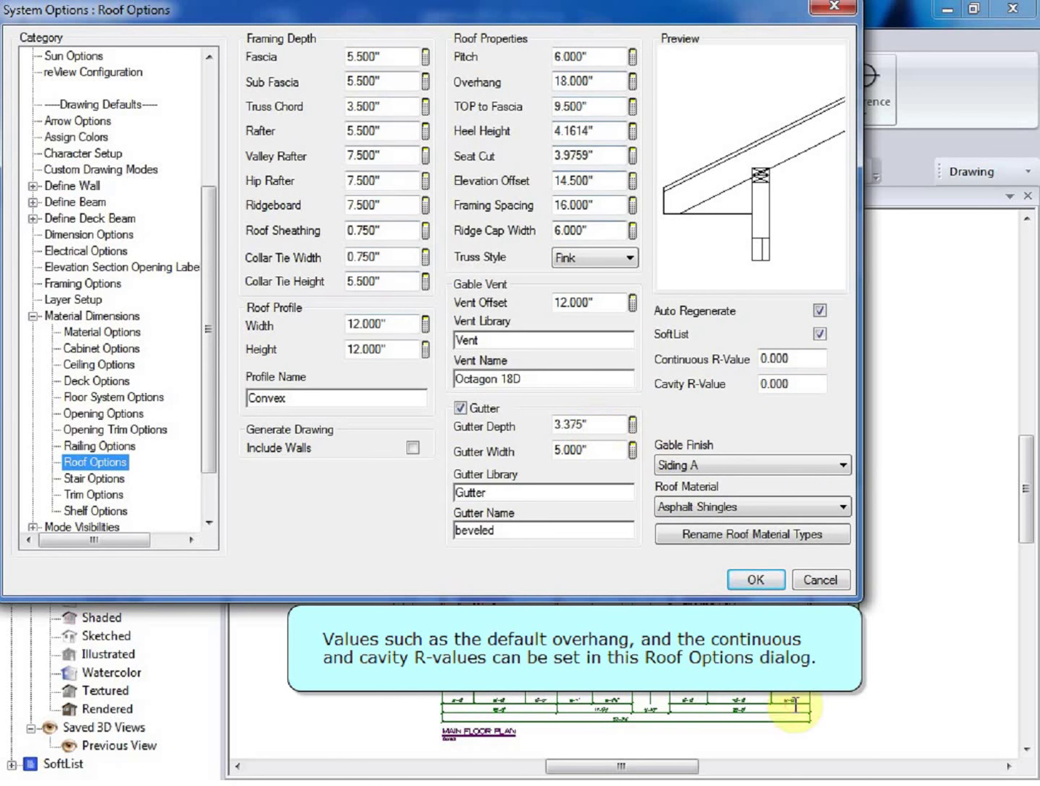
{"action": "left_click", "coordinate": [808, 762]}
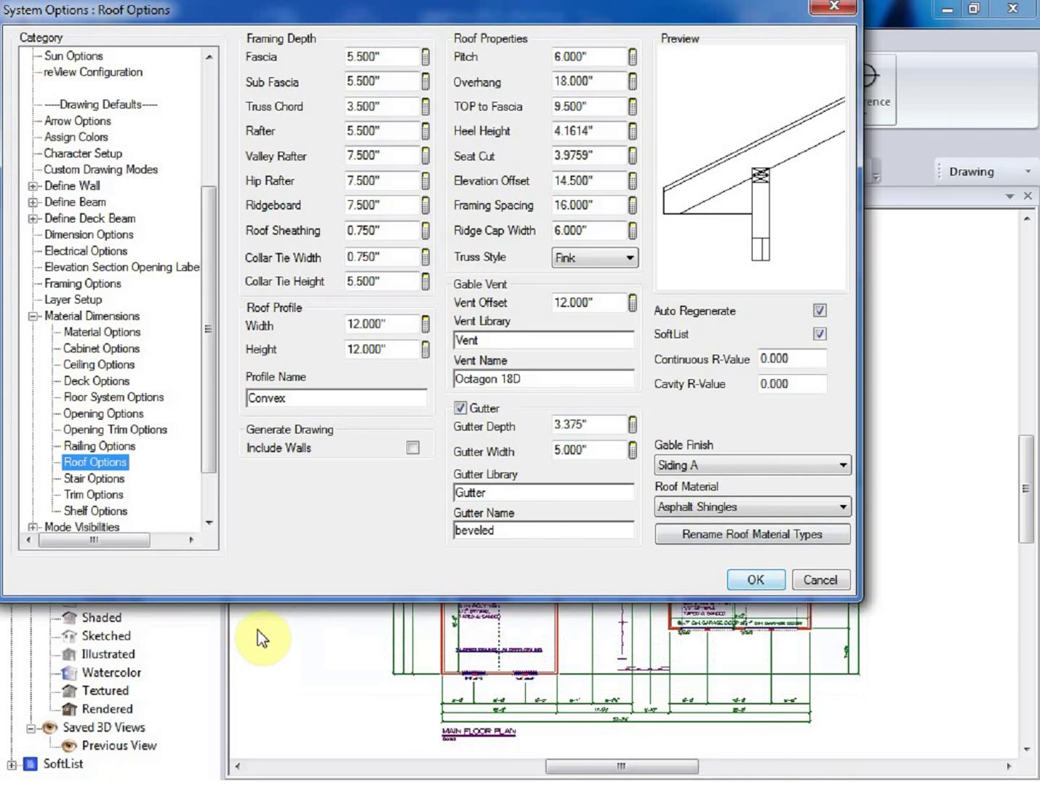
{"action": "key", "text": "Escape"}
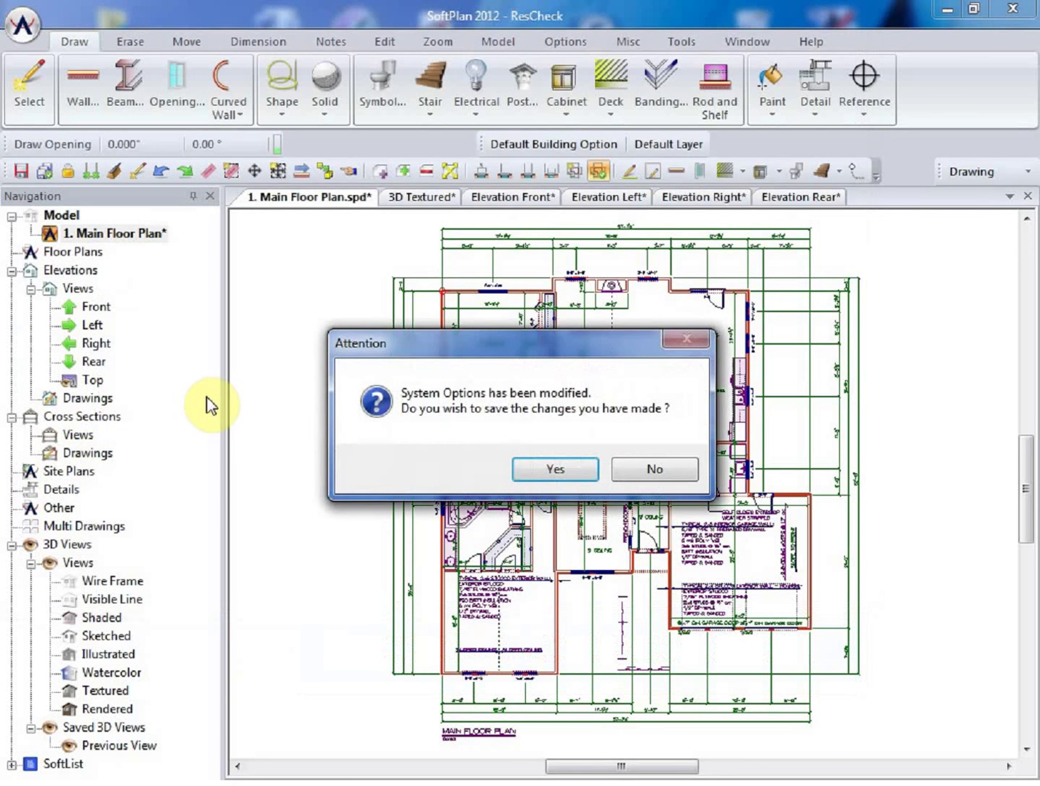
Answer the System Options save prompt and switch the drawing mode to Ceiling
{"action": "key", "text": "Return"}
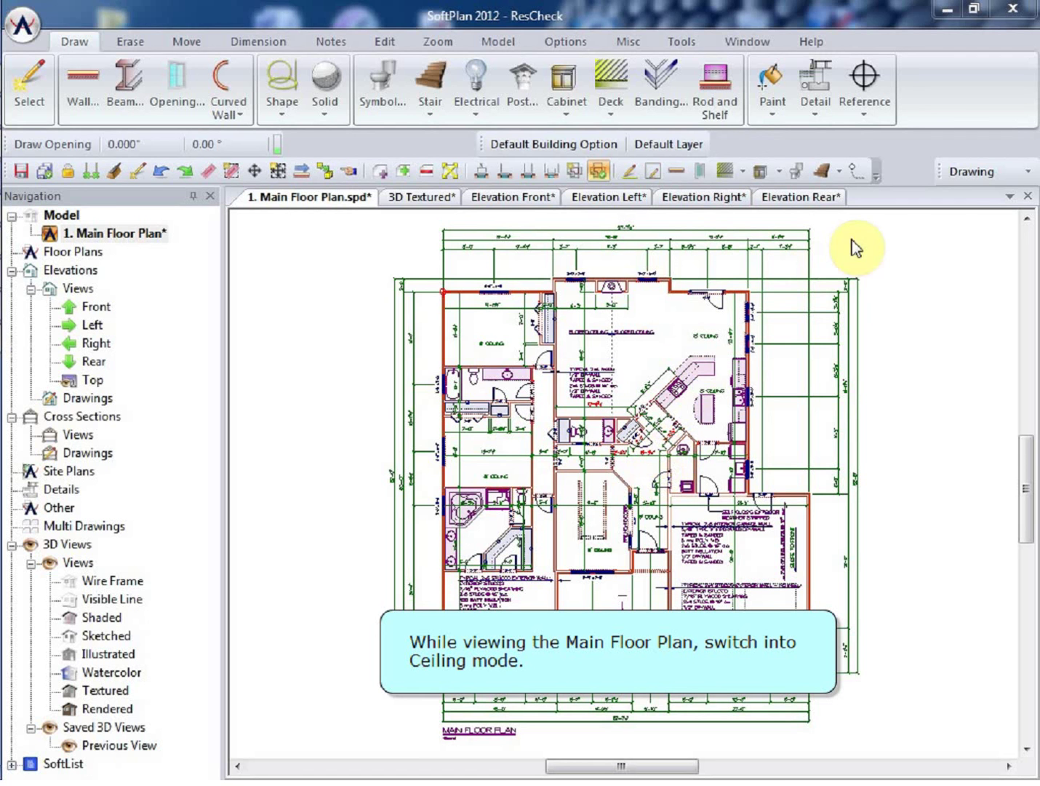
{"action": "left_click", "coordinate": [1017, 178]}
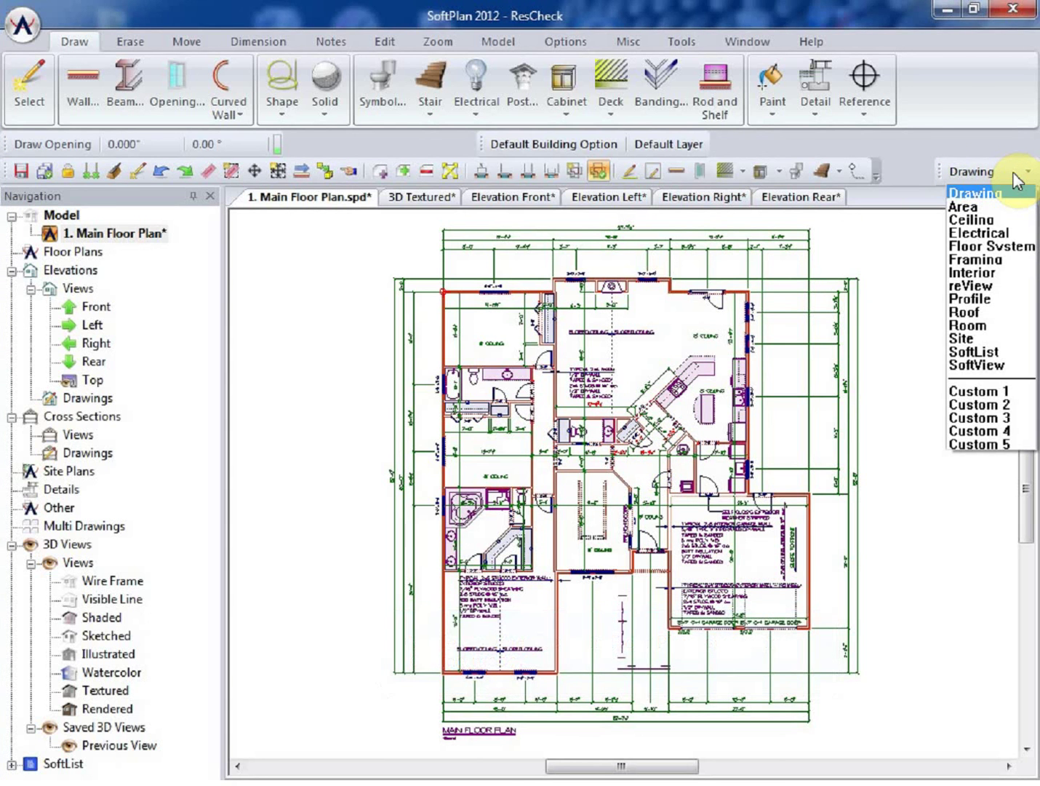
{"action": "left_click", "coordinate": [993, 219]}
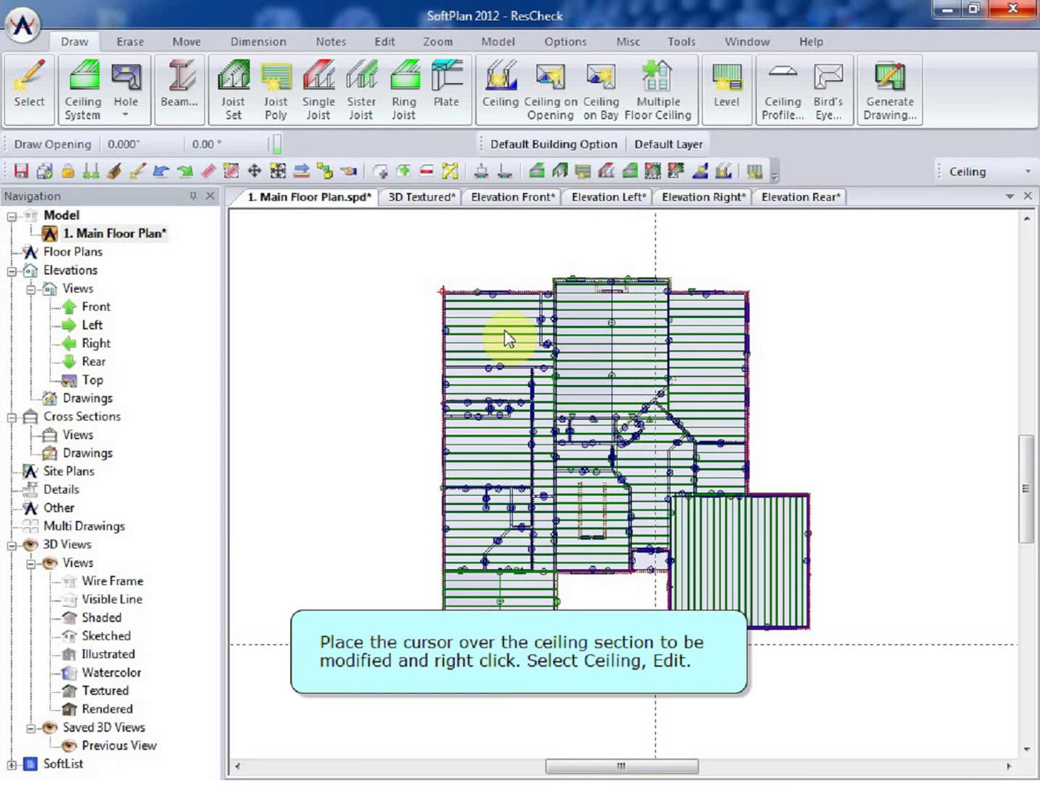
Edit the ceiling section and view its R-values: continuous 0.000, cavity 25.000
{"action": "right_click", "coordinate": [560, 356]}
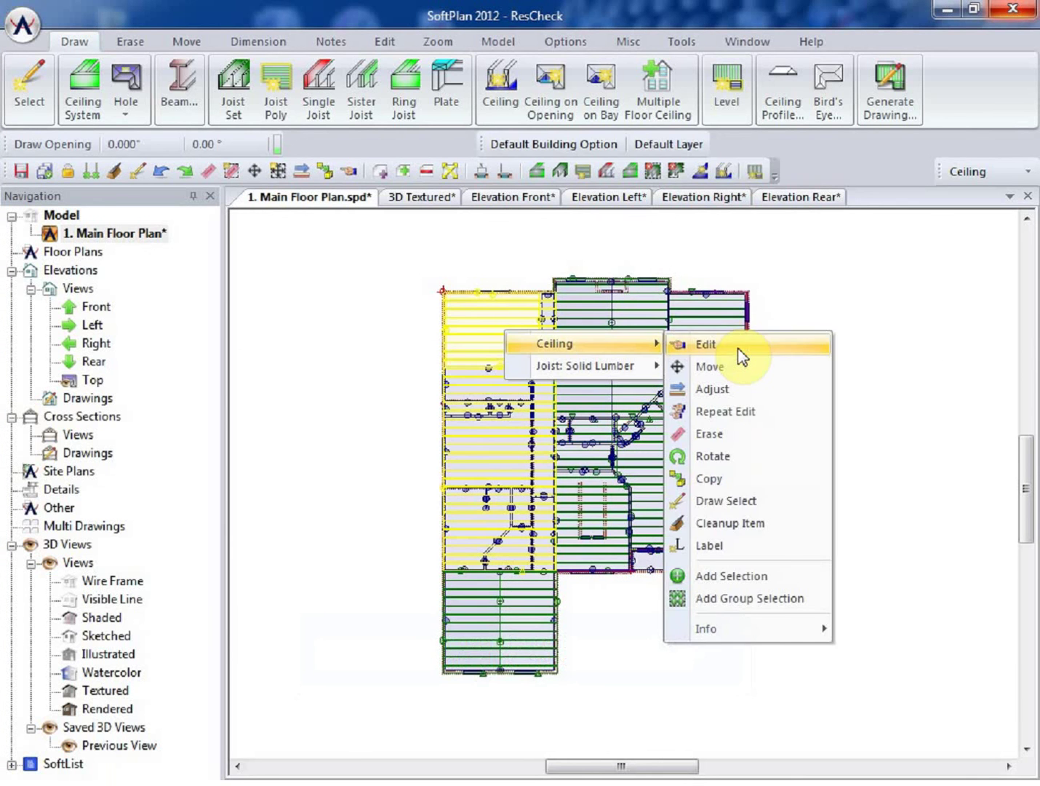
{"action": "left_click", "coordinate": [738, 349]}
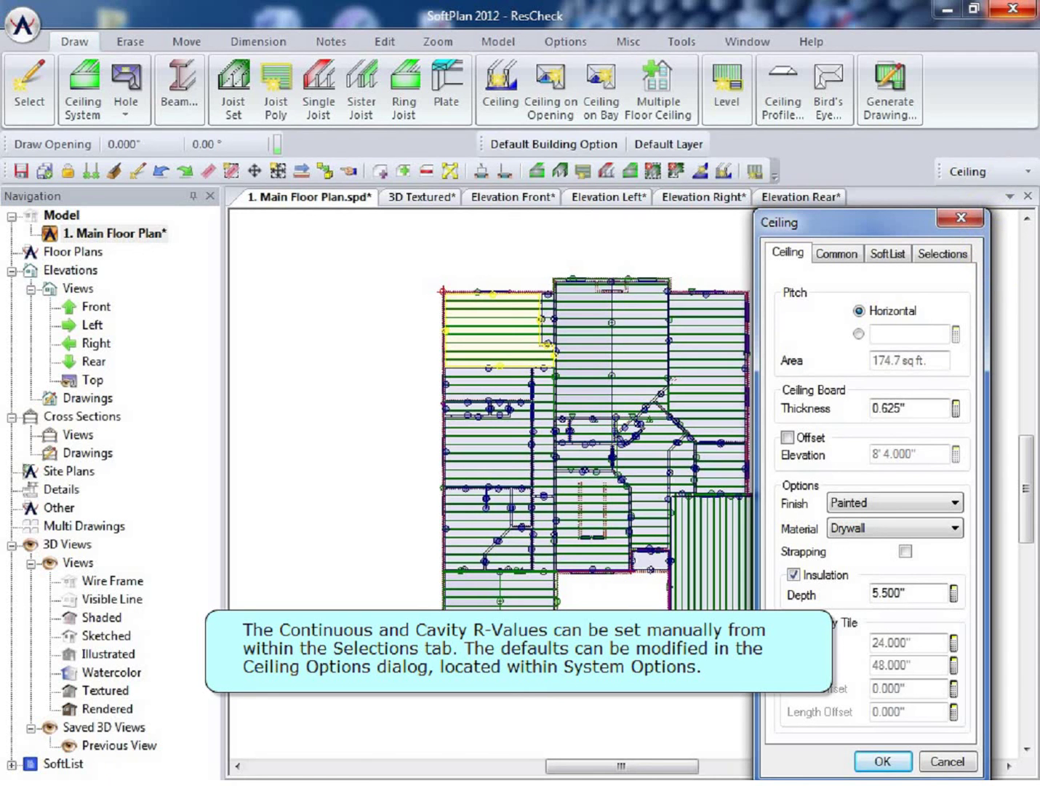
{"action": "left_click", "coordinate": [909, 408]}
{"action": "left_click", "coordinate": [909, 593]}
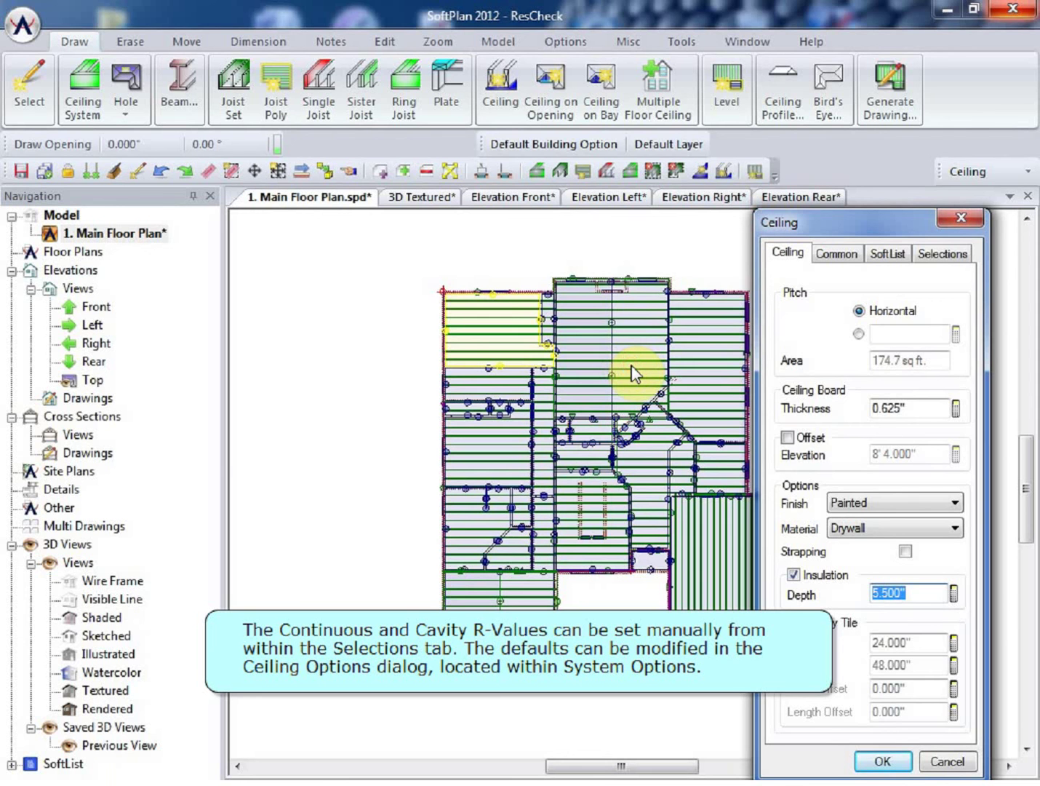
{"action": "key", "text": "ctrl+shift+Tab"}
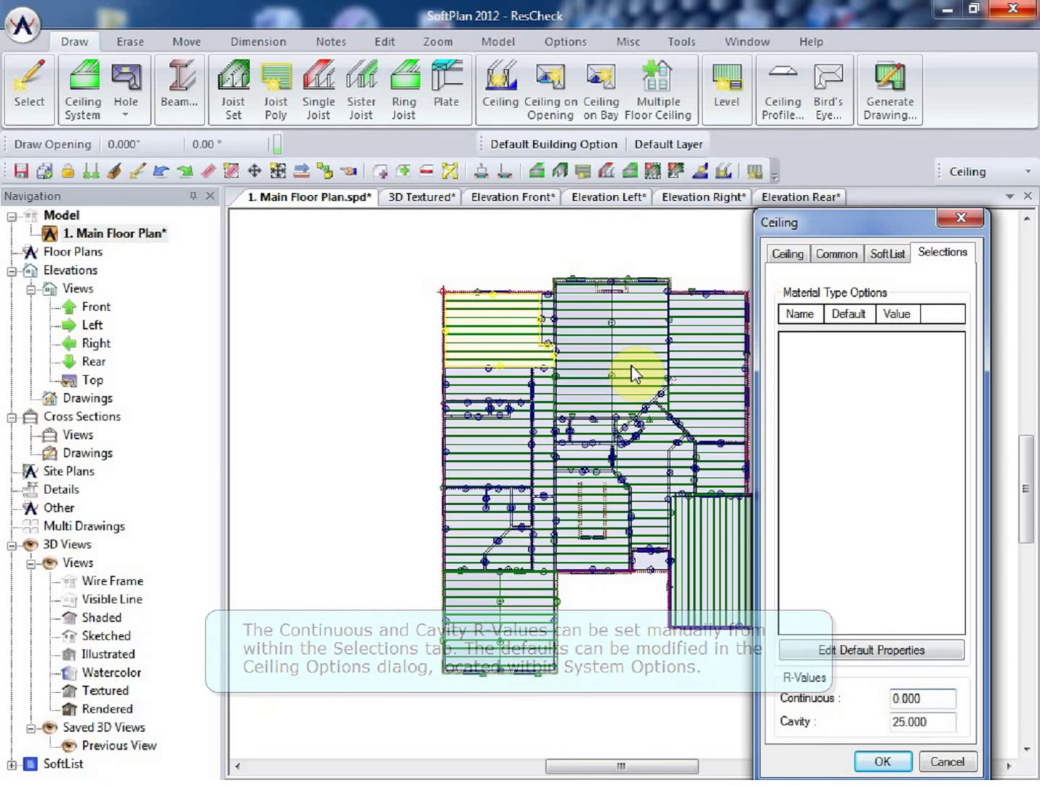
{"action": "key", "text": "Tab"}
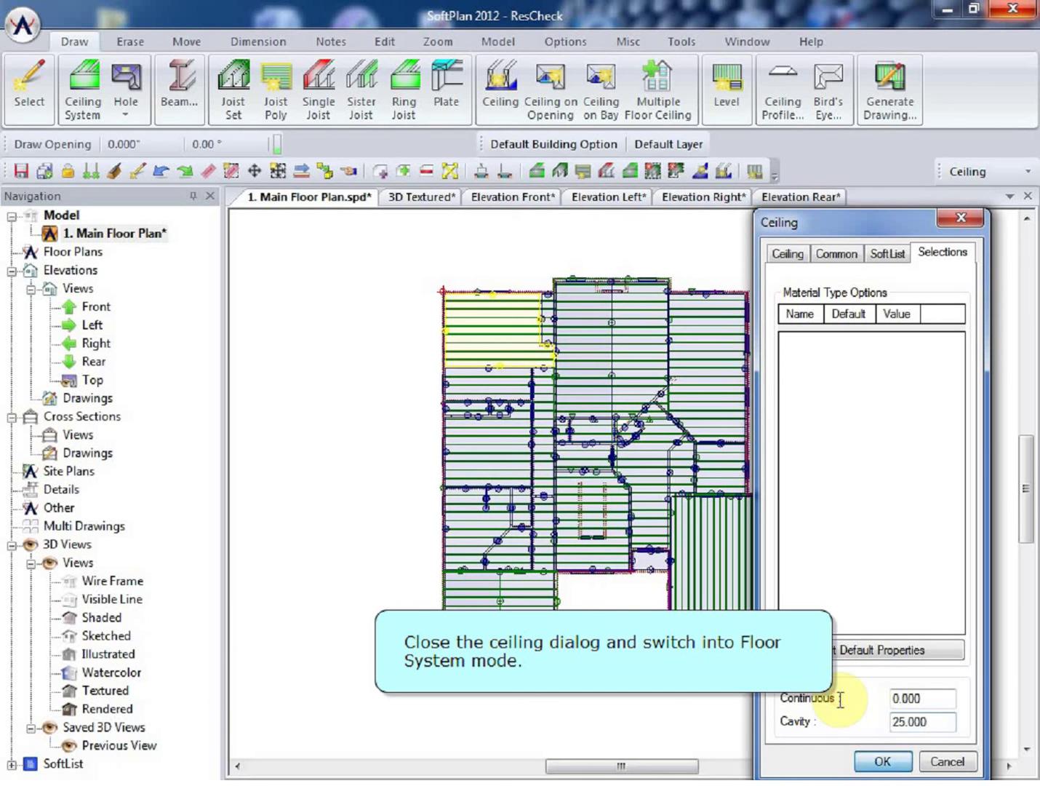
Accept the ceiling settings and switch the drawing mode to Floor System
{"action": "left_click", "coordinate": [877, 760]}
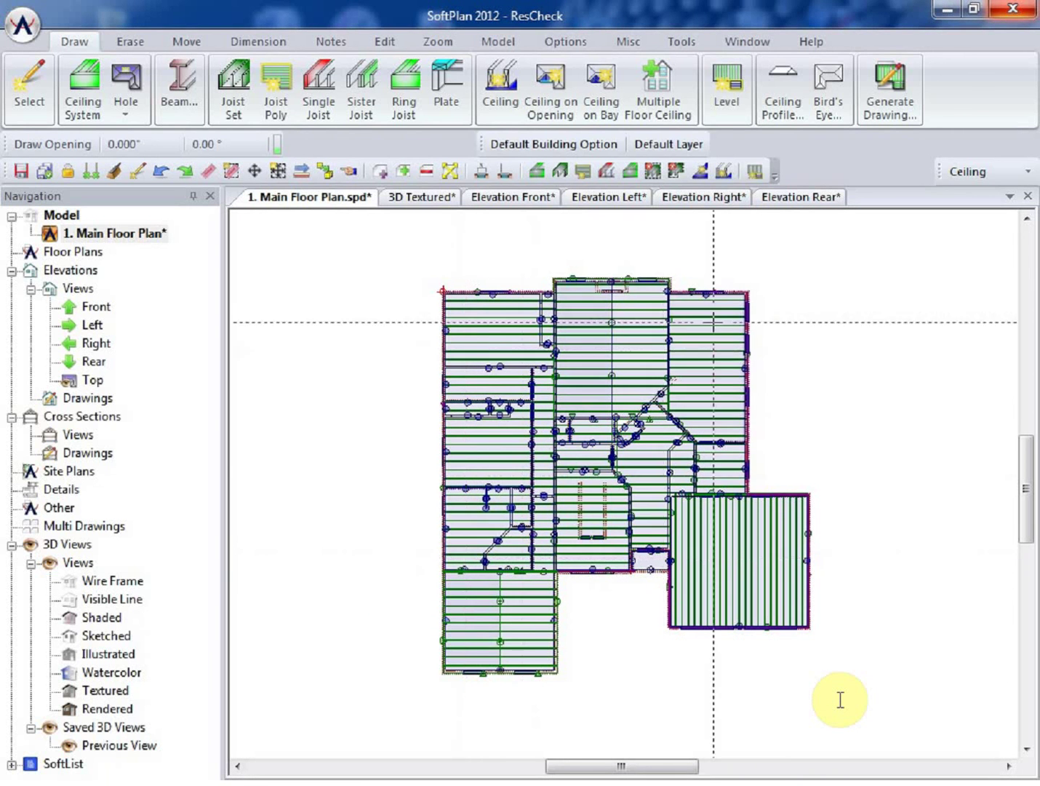
{"action": "key", "text": "F4"}
{"action": "key", "text": "Down"}
{"action": "key", "text": "Down"}
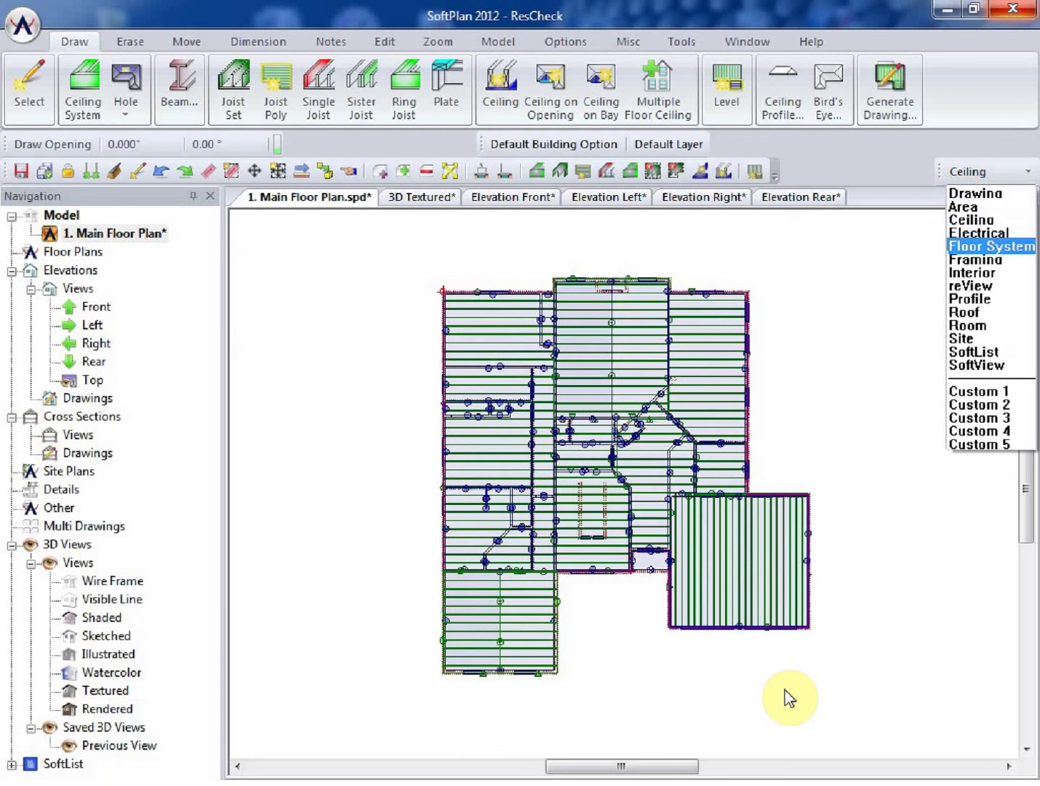
{"action": "key", "text": "Return"}
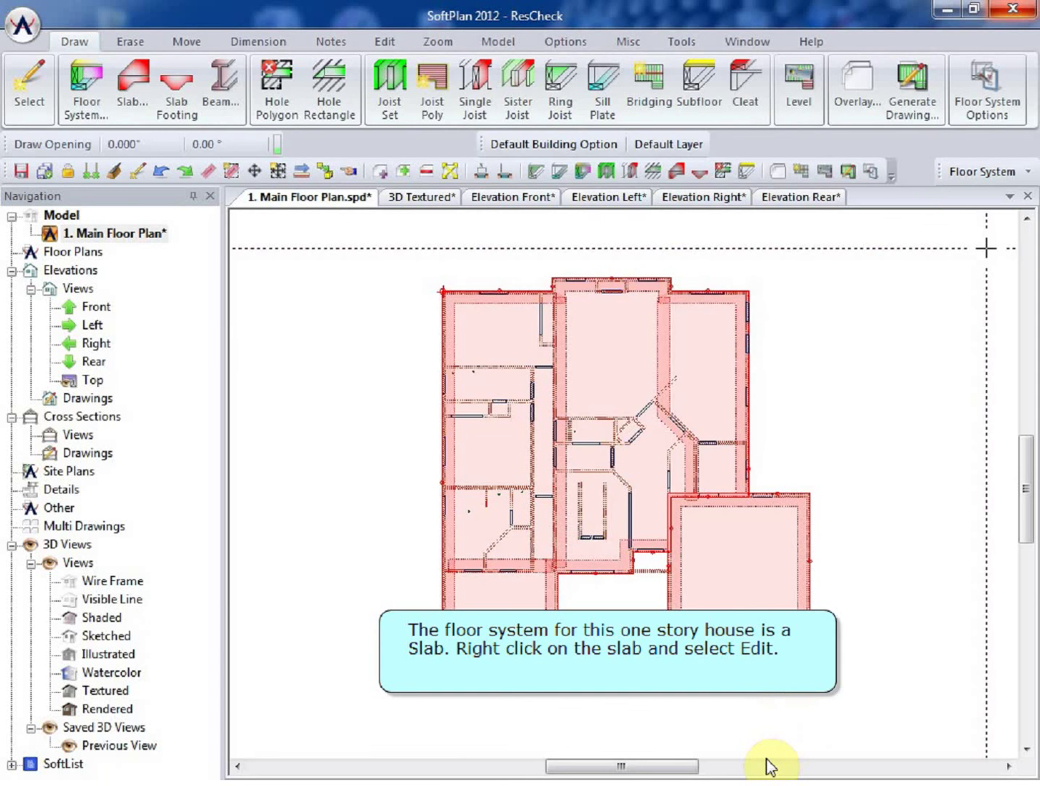
Edit the structural slab, check its 7.500 continuous R-value, and close the slab settings
{"action": "right_click", "coordinate": [593, 325]}
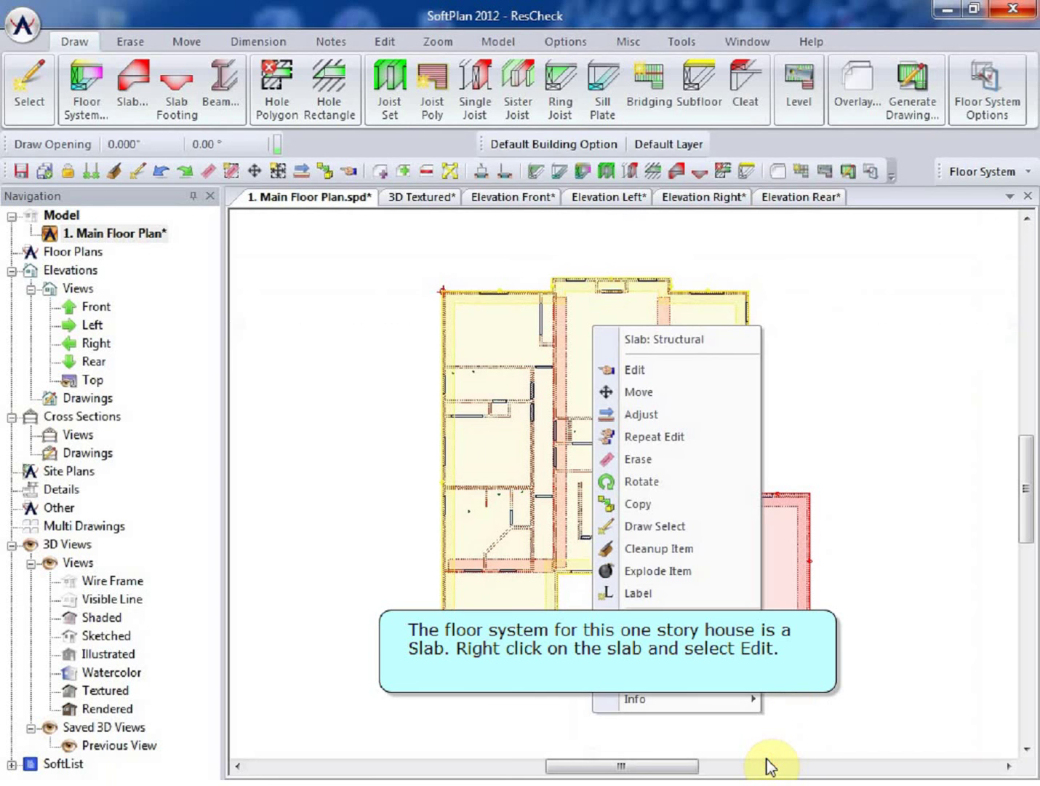
{"action": "key", "text": "Down"}
{"action": "key", "text": "Return"}
{"action": "left_click", "coordinate": [770, 764]}
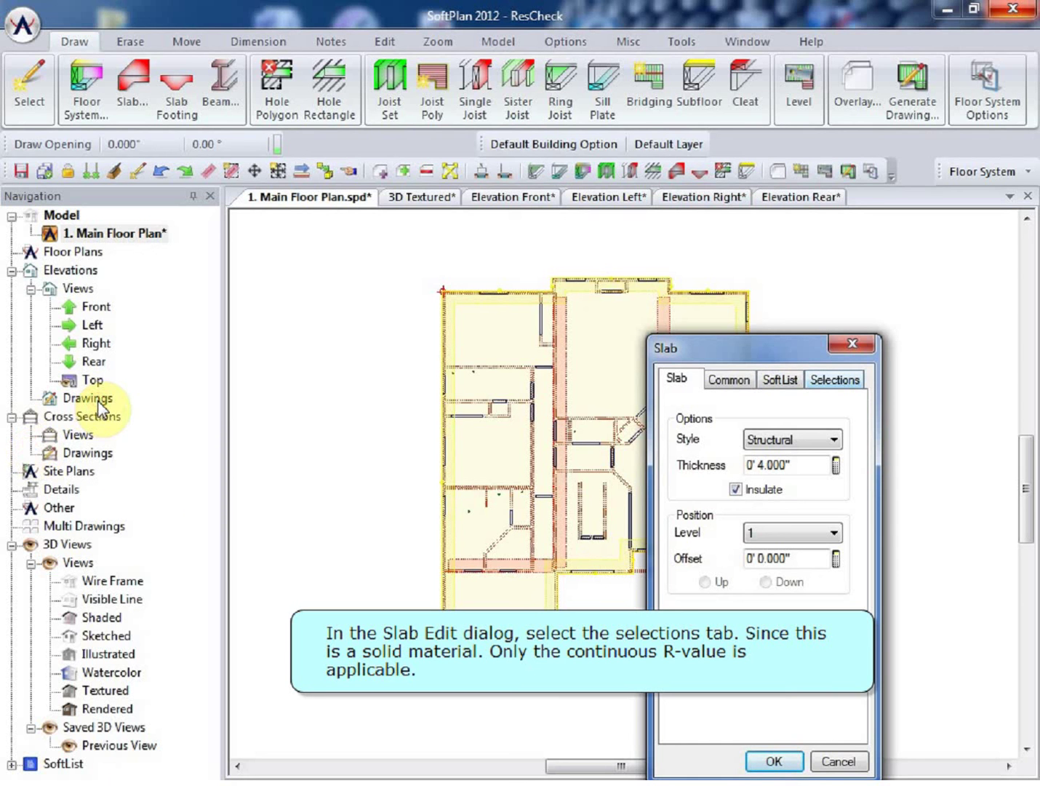
{"action": "key", "text": "ctrl+Tab"}
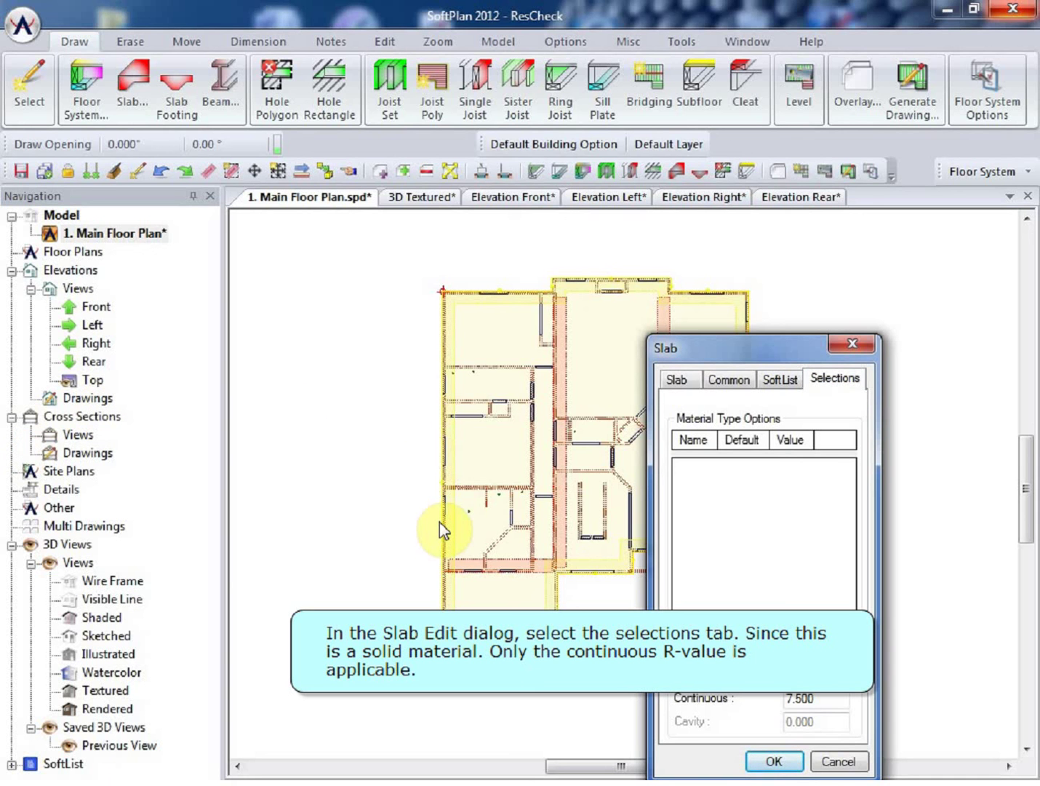
{"action": "key", "text": "Tab"}
{"action": "left_click", "coordinate": [607, 109]}
{"action": "left_click", "coordinate": [613, 198]}
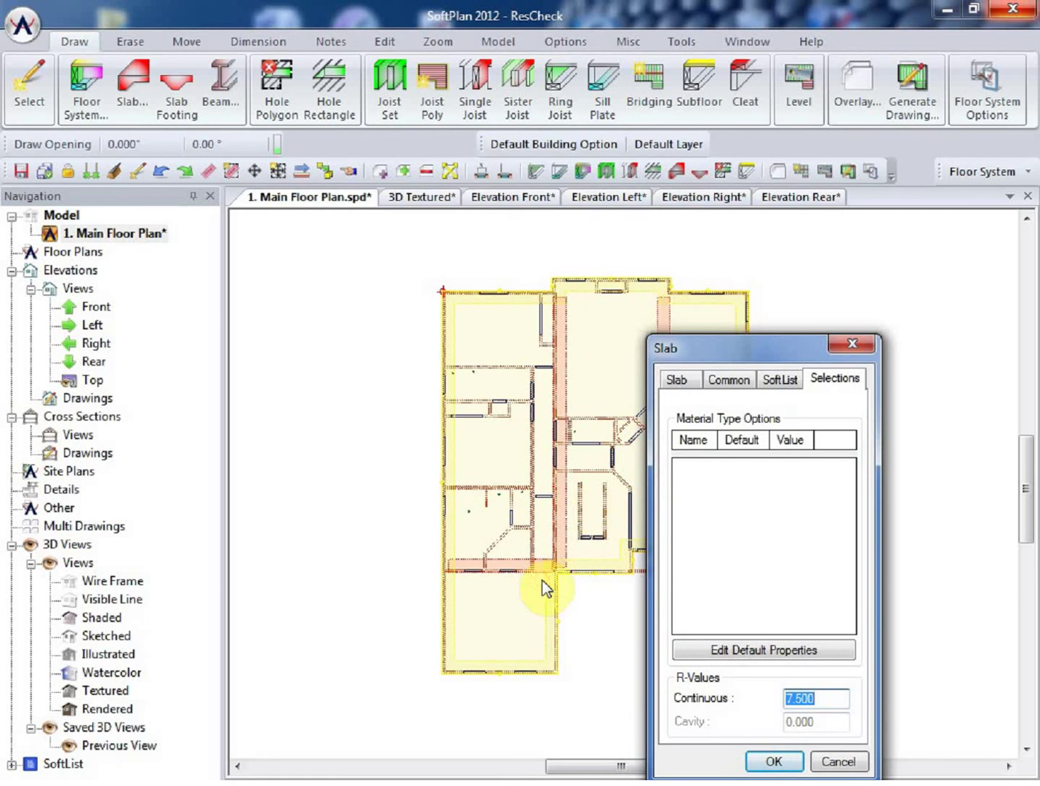
{"action": "left_click", "coordinate": [635, 466]}
{"action": "key", "text": "Return"}
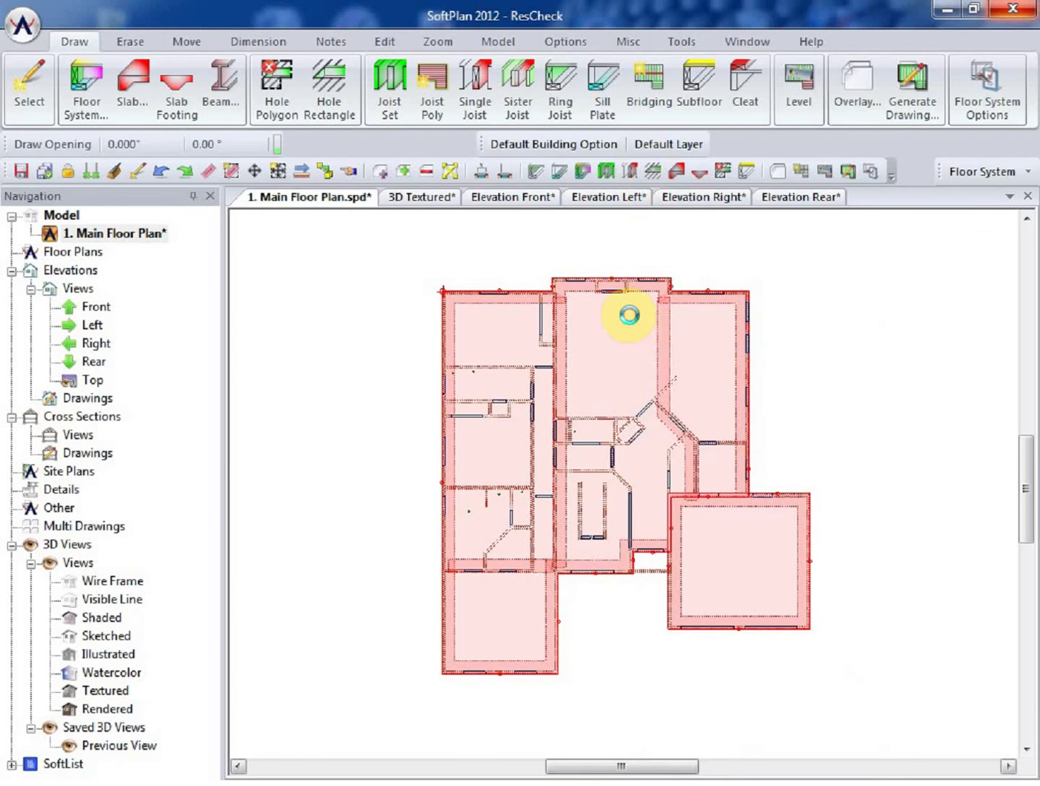
{"action": "left_click", "coordinate": [449, 174]}
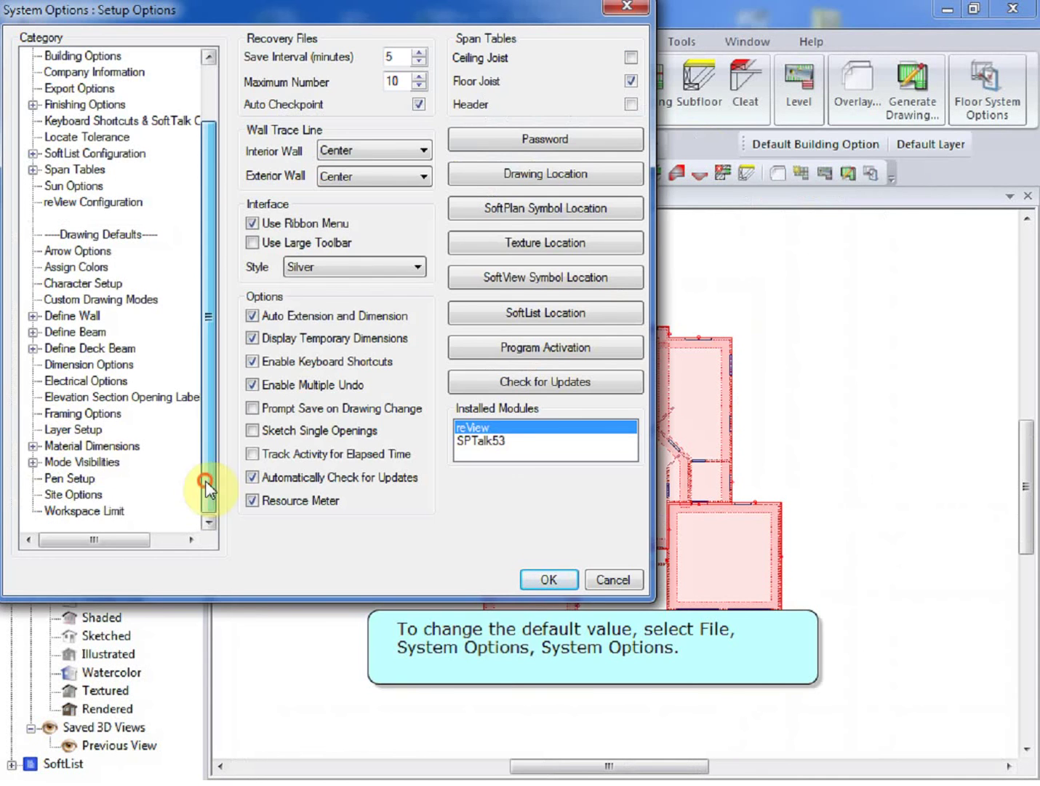
{"action": "left_click", "coordinate": [32, 445]}
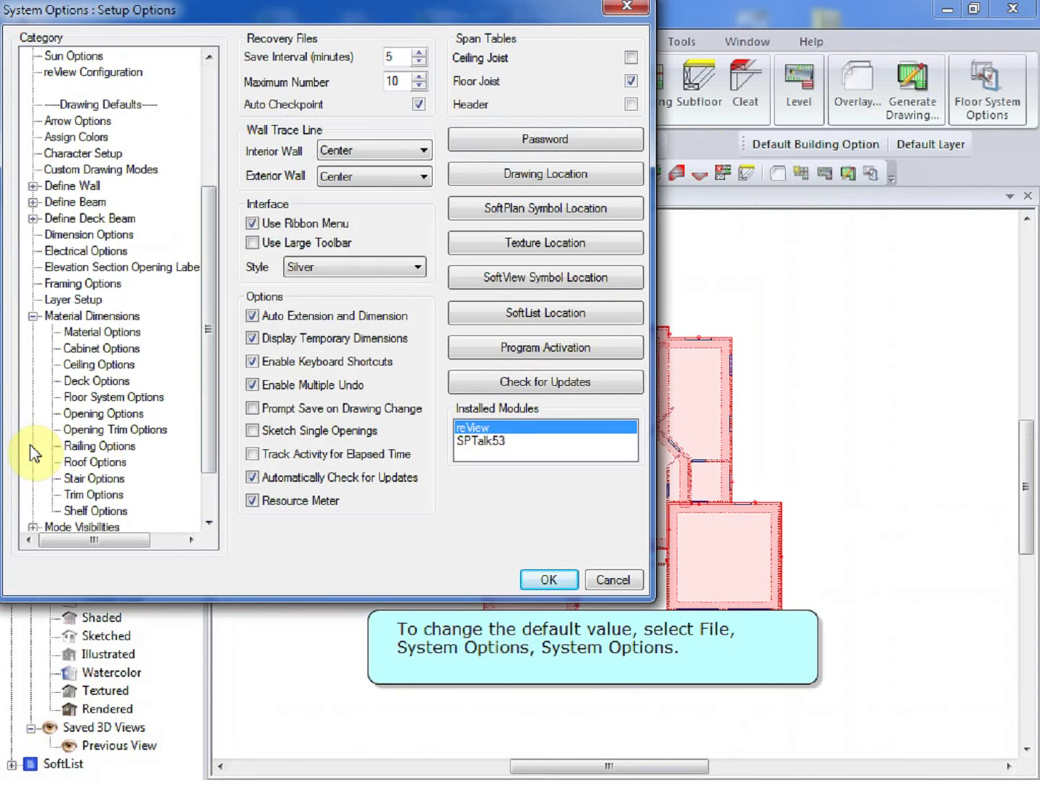
{"action": "left_click", "coordinate": [102, 397]}
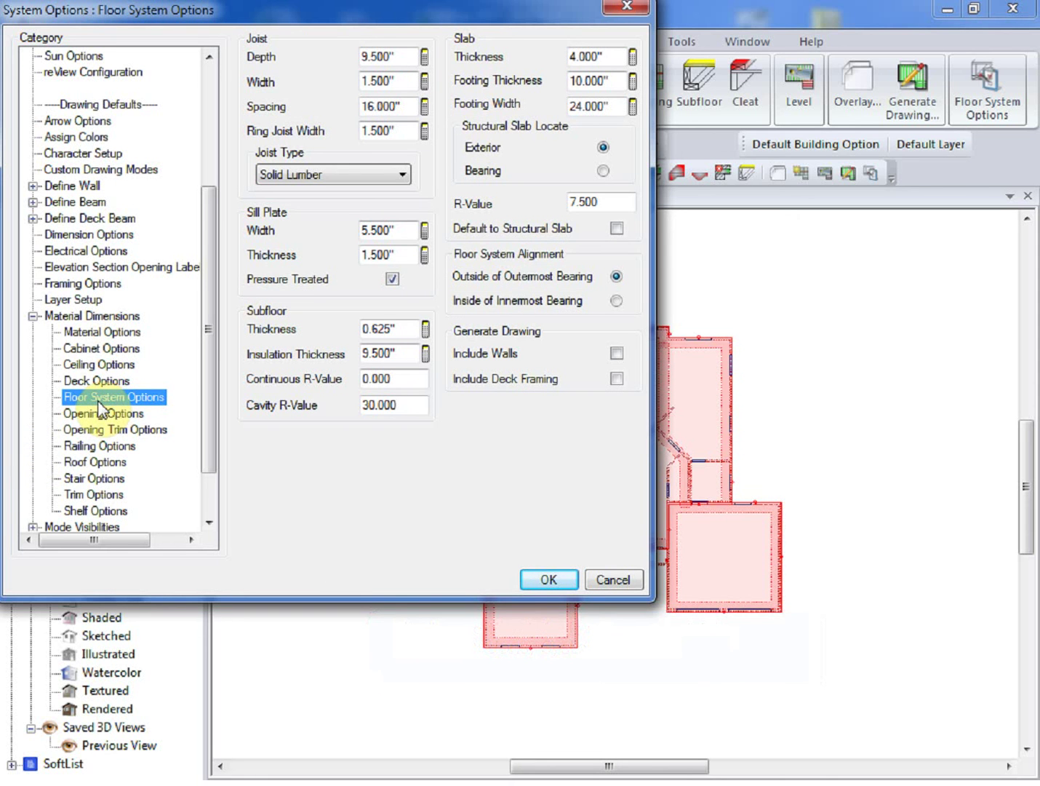
{"action": "double_click", "coordinate": [386, 405]}
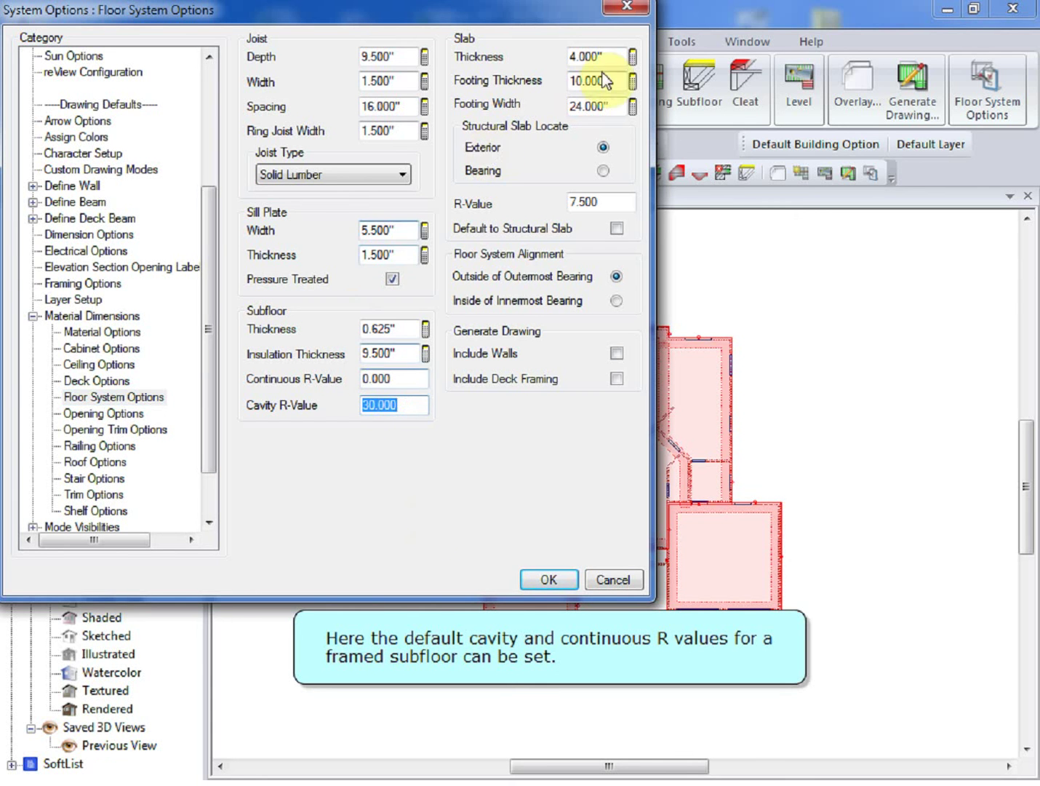
{"action": "double_click", "coordinate": [609, 107]}
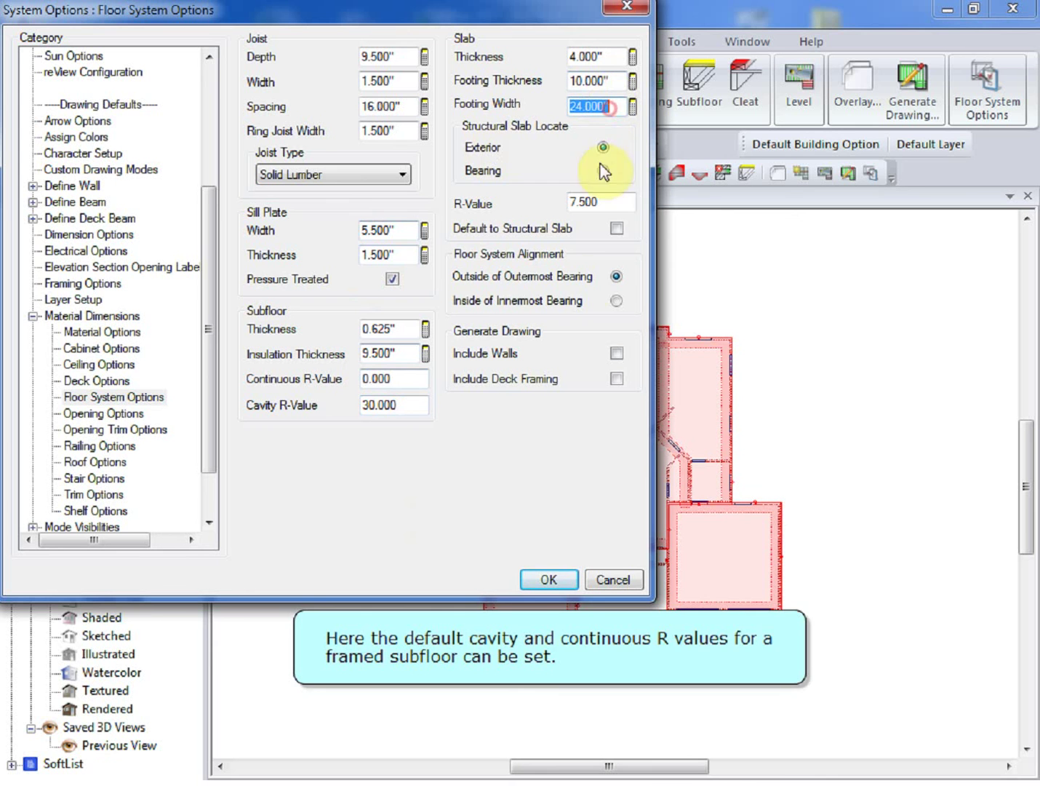
{"action": "double_click", "coordinate": [613, 201]}
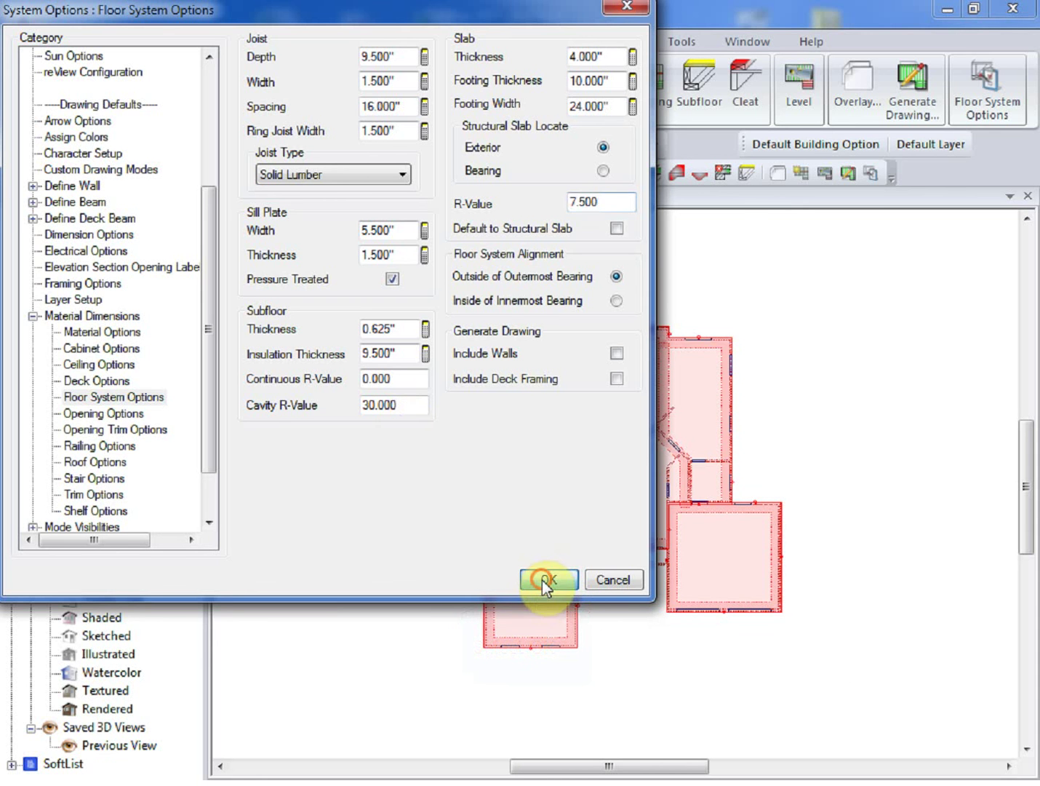
{"action": "left_click", "coordinate": [542, 580]}
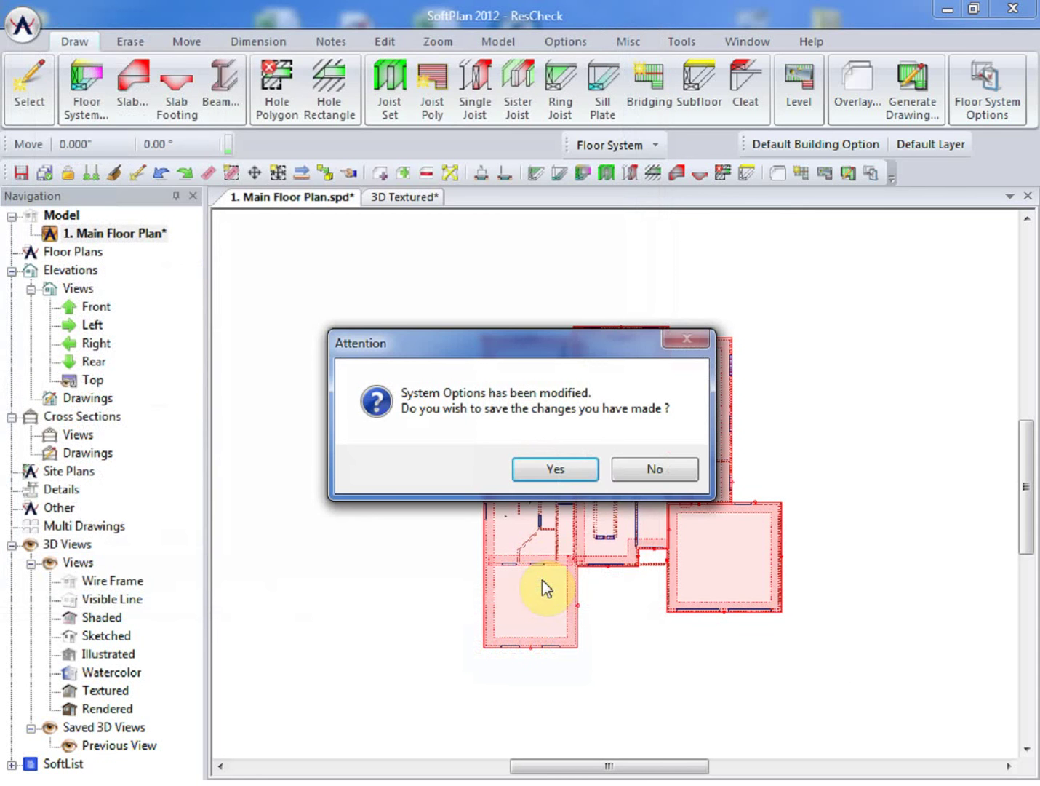
{"action": "left_click", "coordinate": [636, 470]}
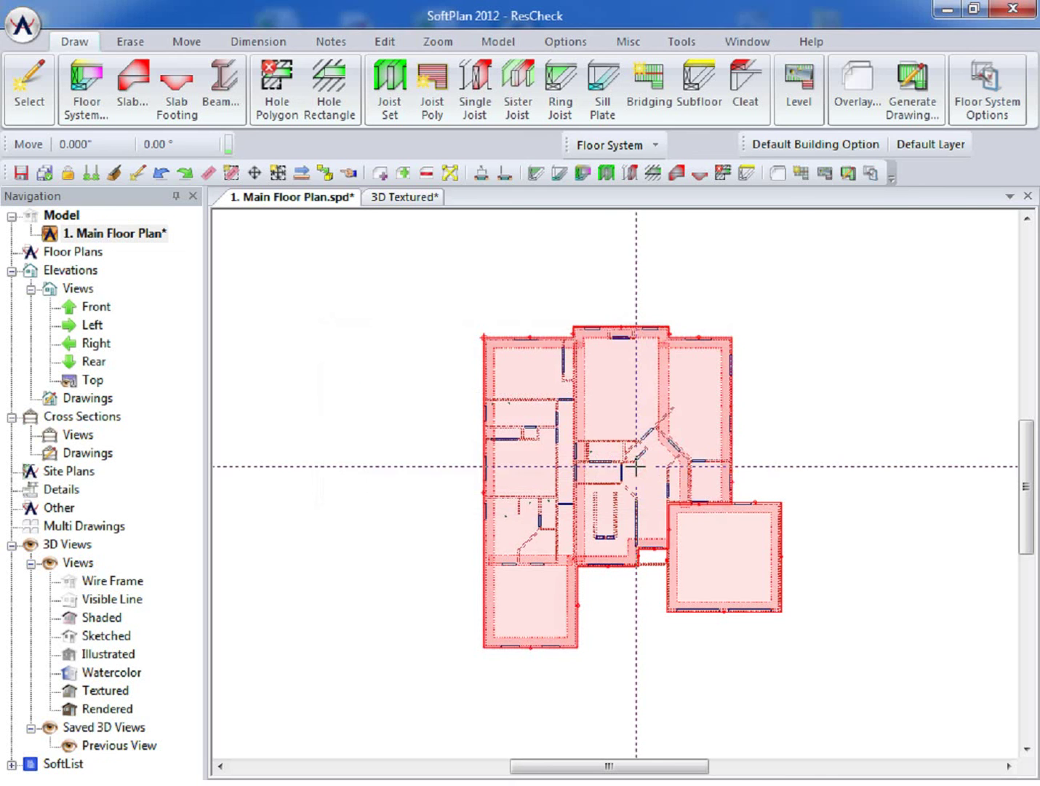
Switch to Site mode, zoom to the full lot, and confirm north stays at 90 degrees
{"action": "left_click", "coordinate": [639, 148]}
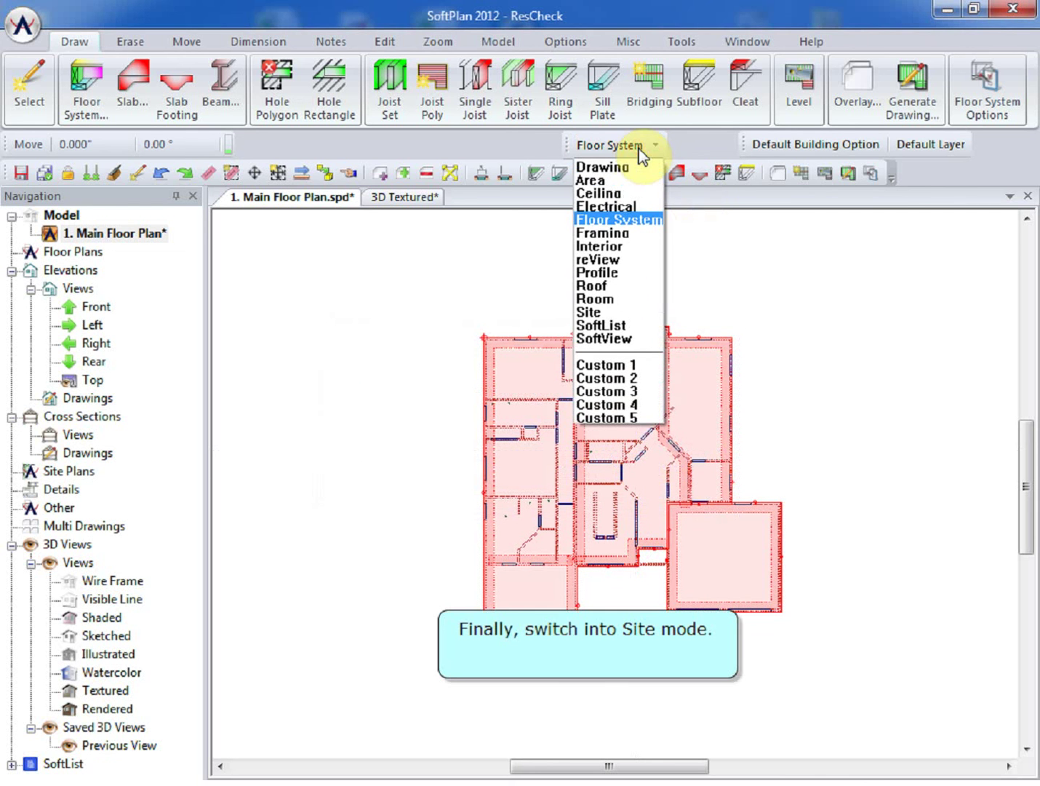
{"action": "left_click", "coordinate": [618, 311]}
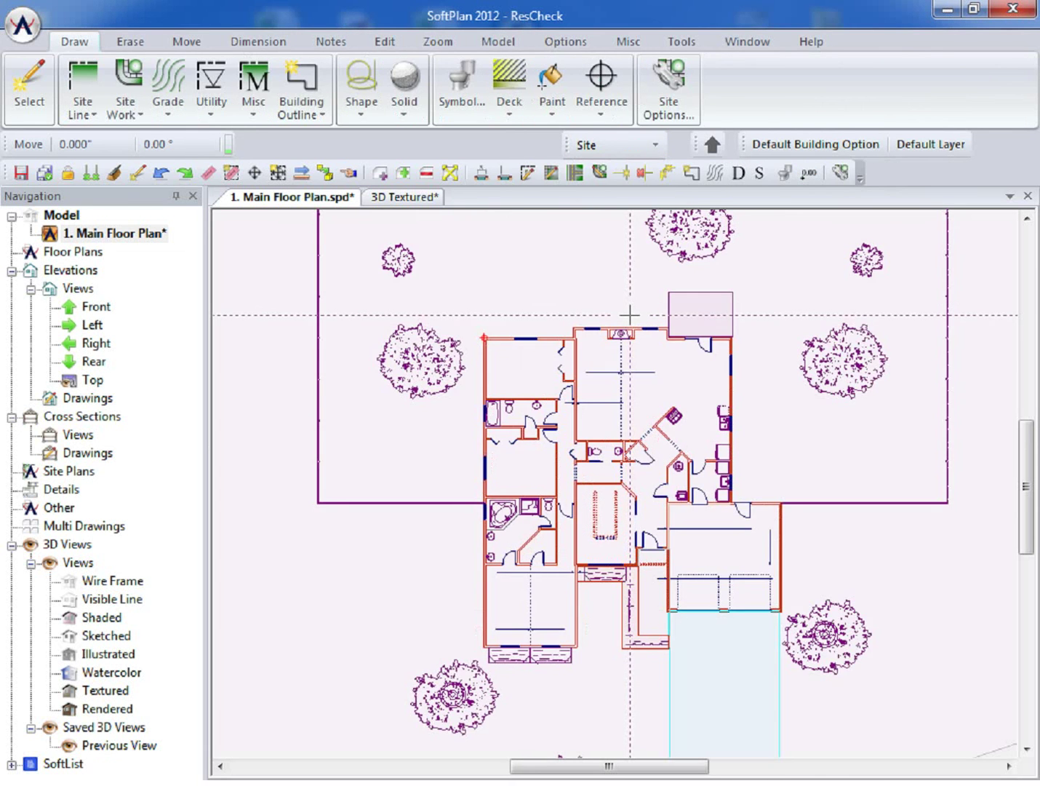
{"action": "left_click", "coordinate": [450, 175]}
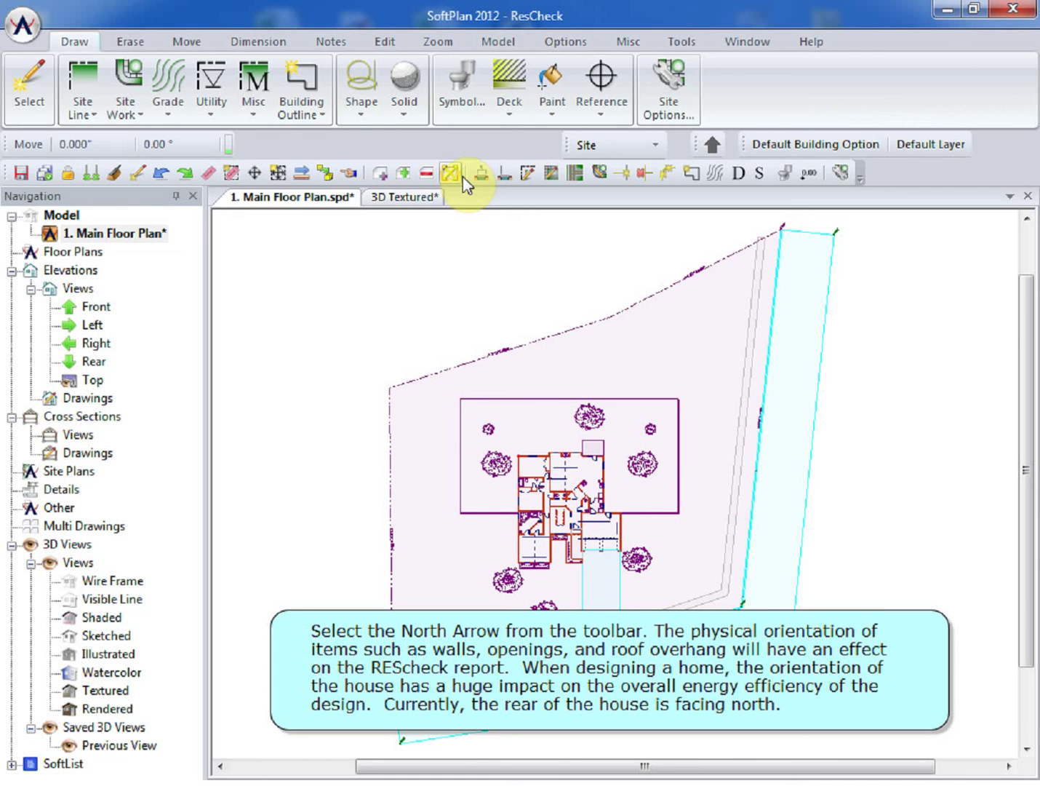
{"action": "left_click", "coordinate": [710, 146]}
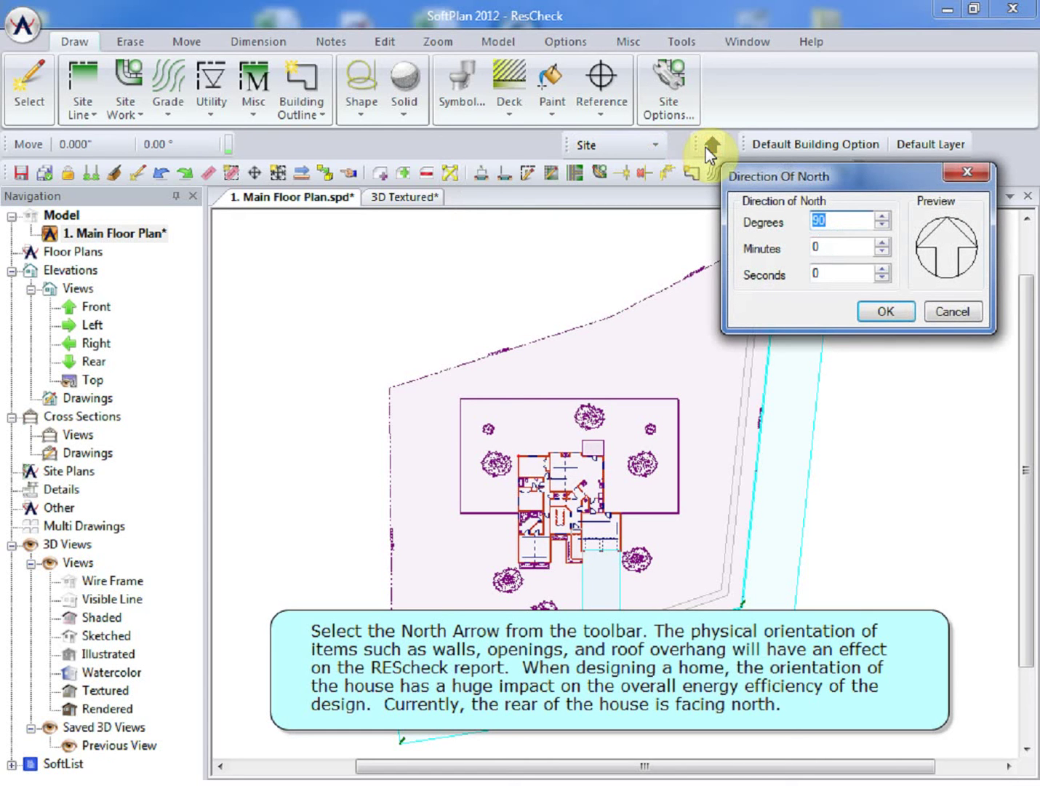
{"action": "left_click", "coordinate": [948, 313]}
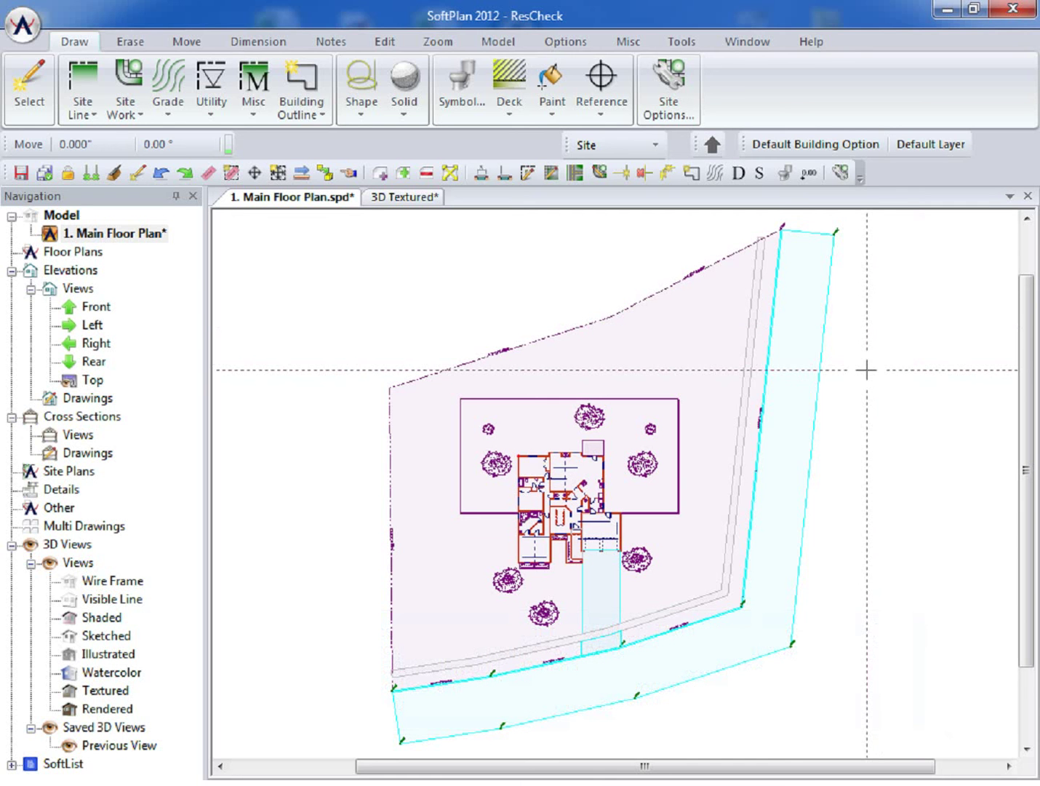
In Project Information, set State to Tennessee and City to Brentwood (Williamson)
{"action": "left_click", "coordinate": [497, 42]}
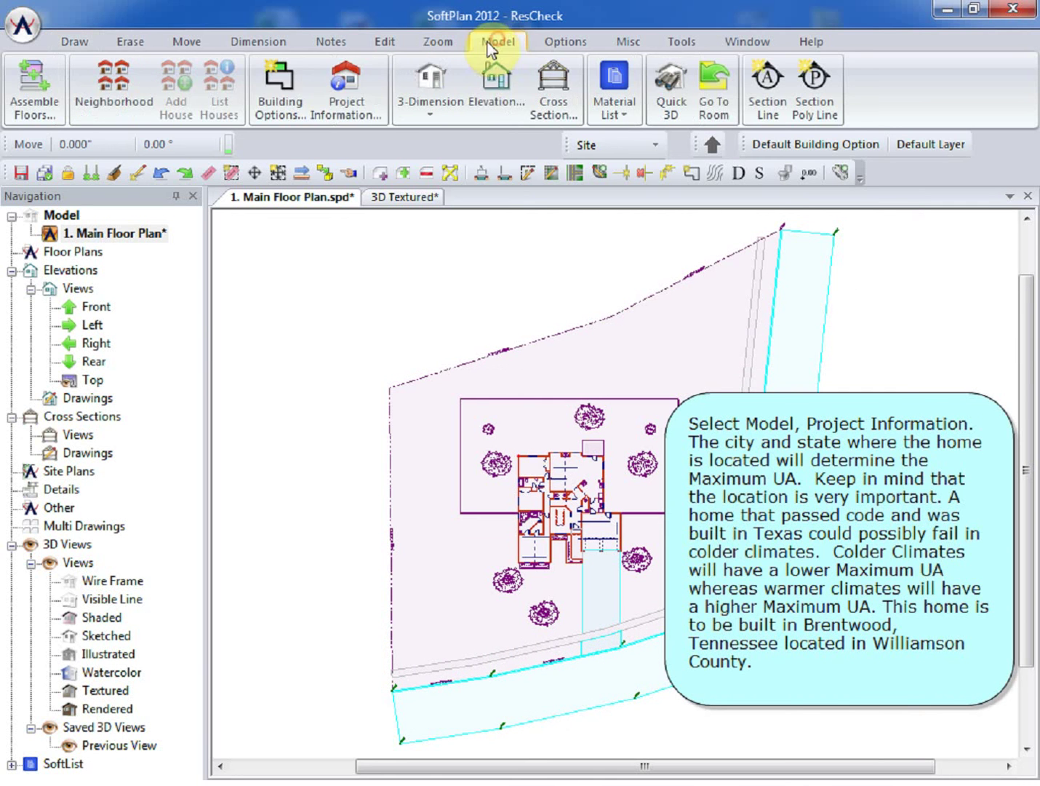
{"action": "left_click", "coordinate": [355, 85]}
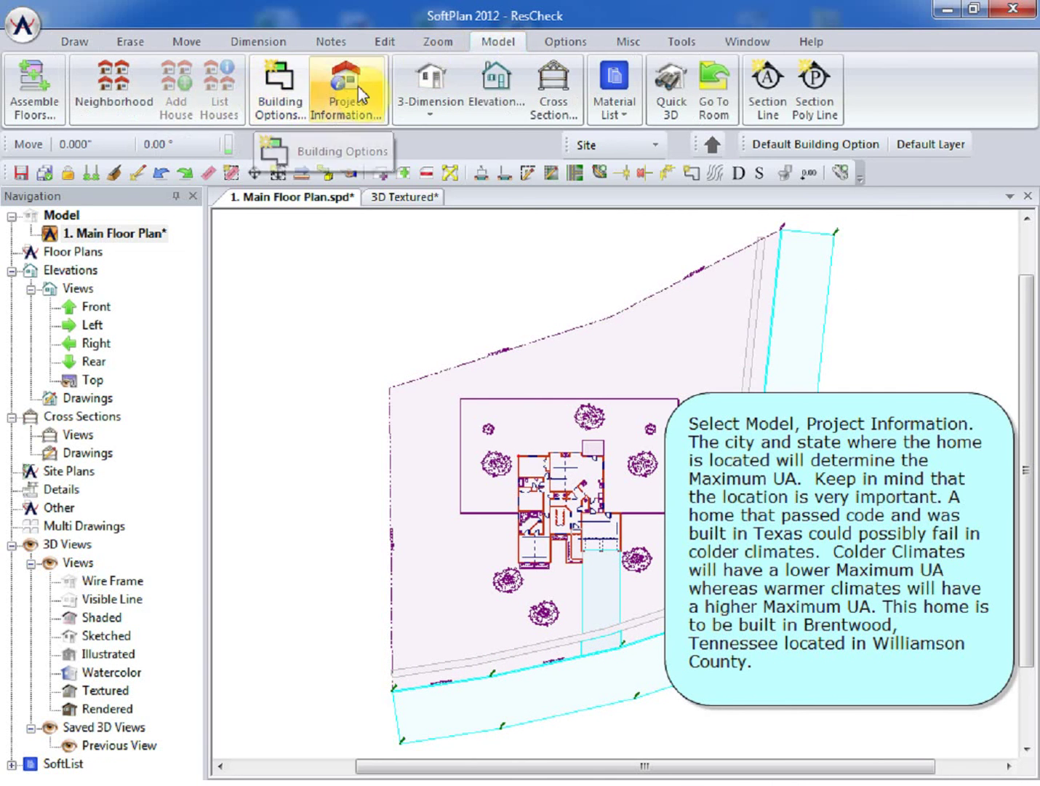
{"action": "left_click", "coordinate": [650, 280]}
{"action": "left_click_drag", "start_coordinate": [654, 334], "coordinate": [663, 452]}
{"action": "left_click", "coordinate": [543, 621]}
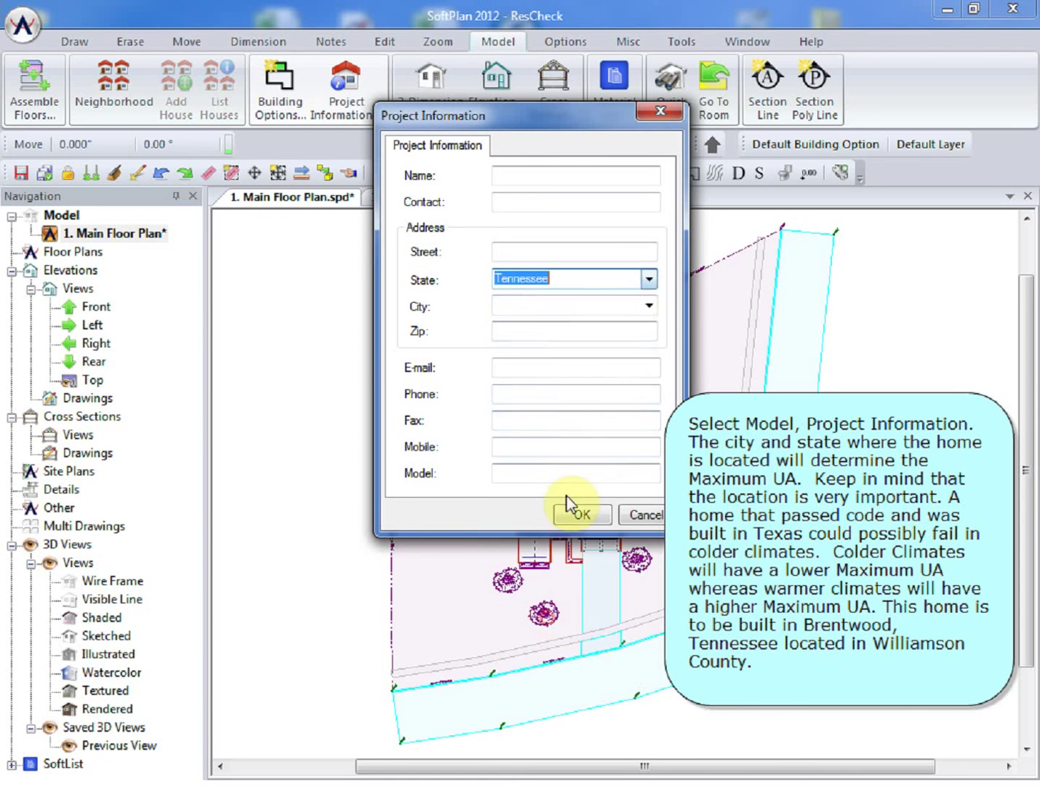
{"action": "left_click", "coordinate": [649, 305]}
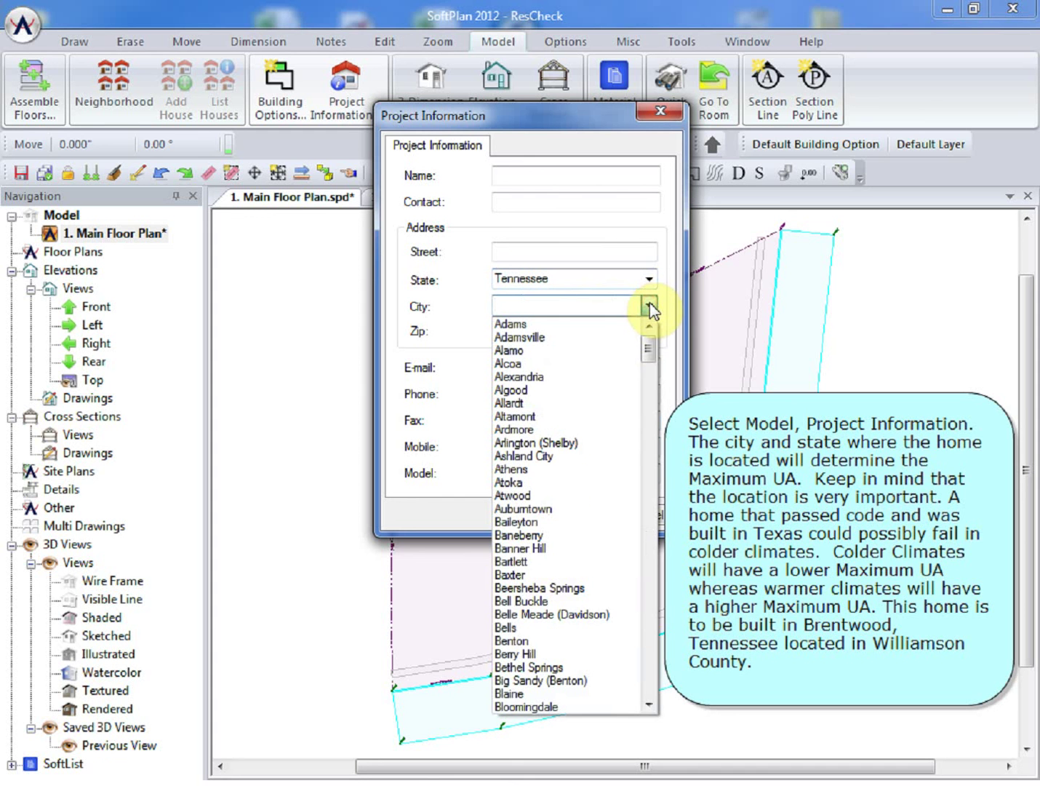
{"action": "scroll", "coordinate": [639, 470], "scroll_direction": "down", "scroll_amount": 3}
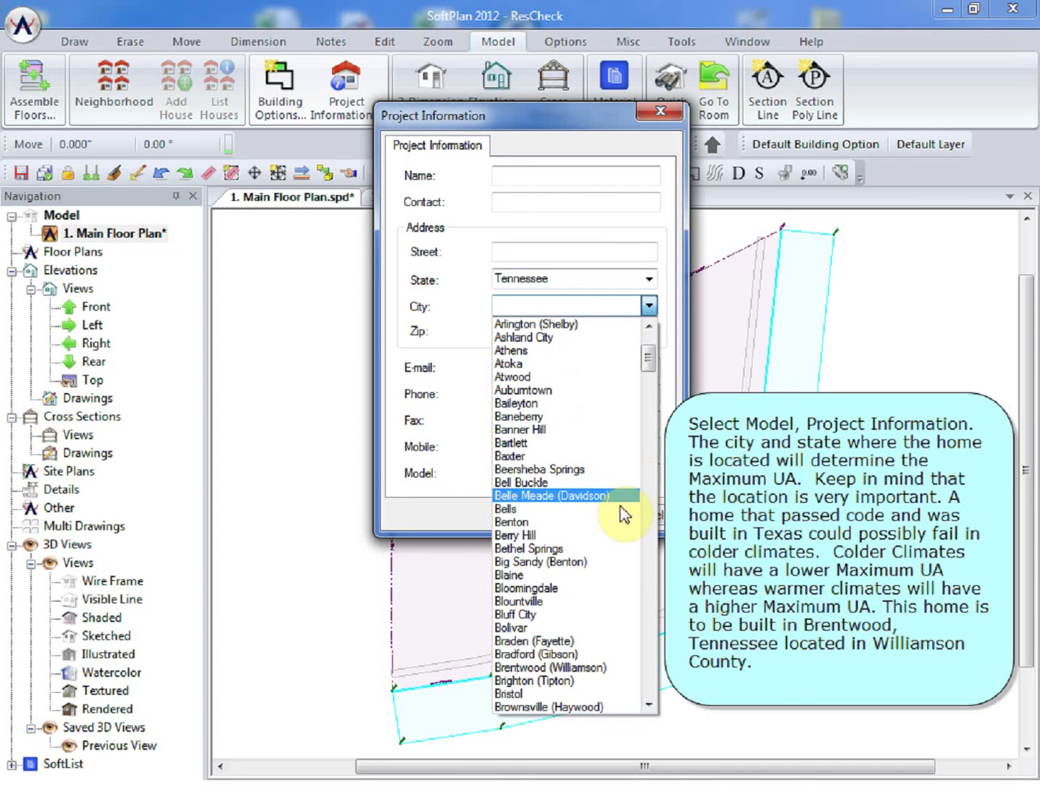
{"action": "left_click", "coordinate": [560, 667]}
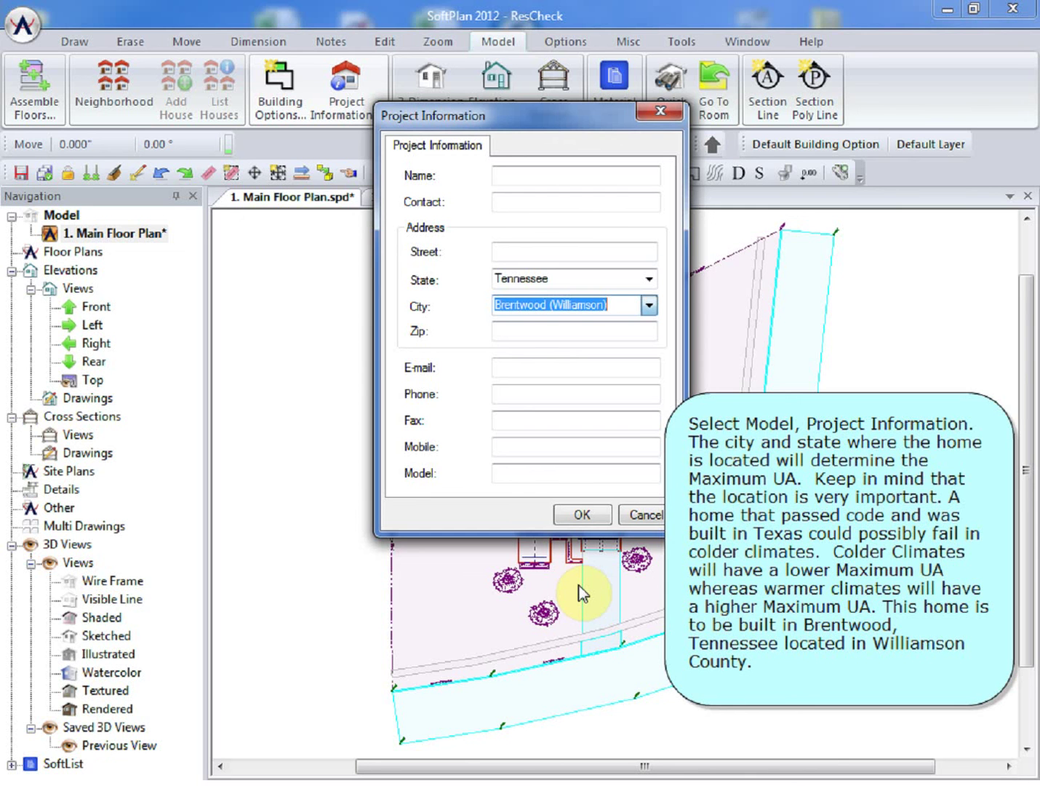
{"action": "left_click", "coordinate": [582, 514]}
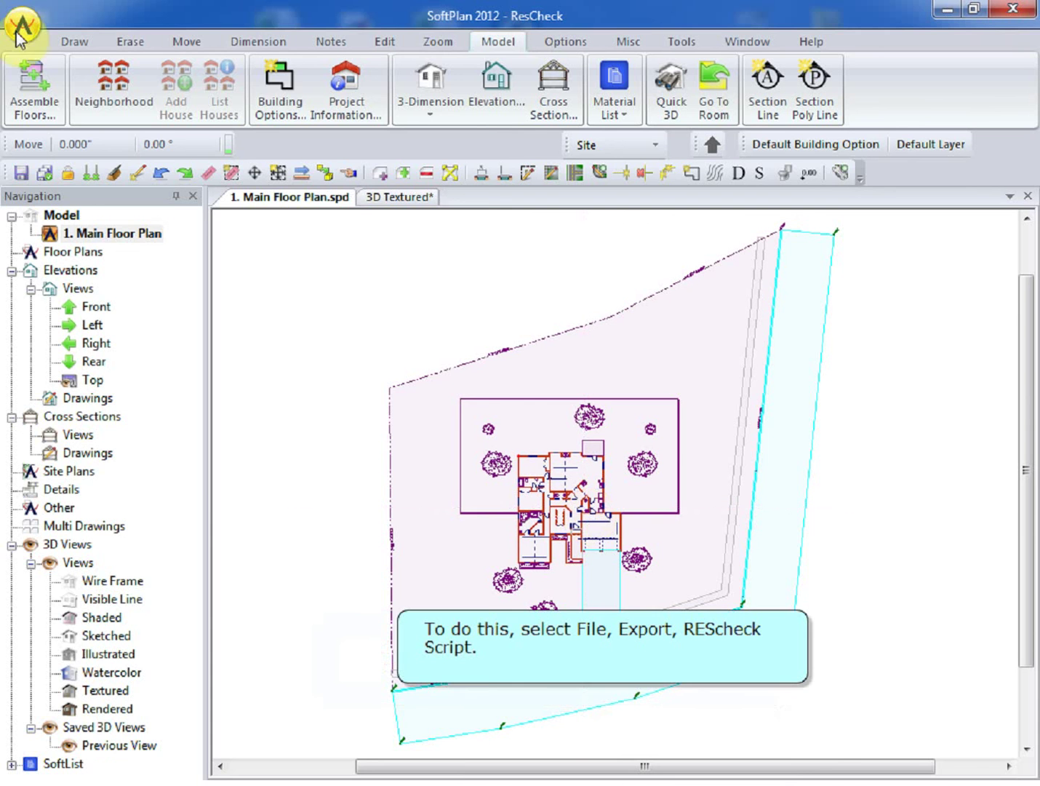
Export a REScheck script under the 2006 IECC code, saved as Res_Check
{"action": "left_click", "coordinate": [32, 18]}
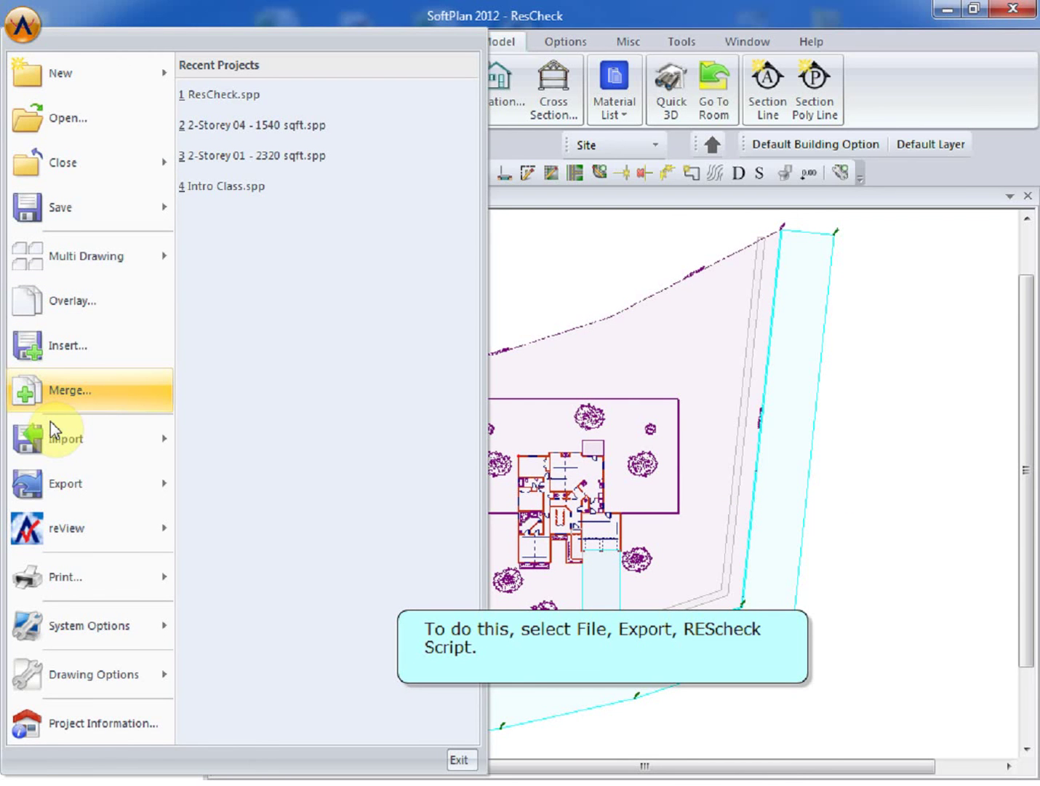
{"action": "mouse_move", "coordinate": [65, 483]}
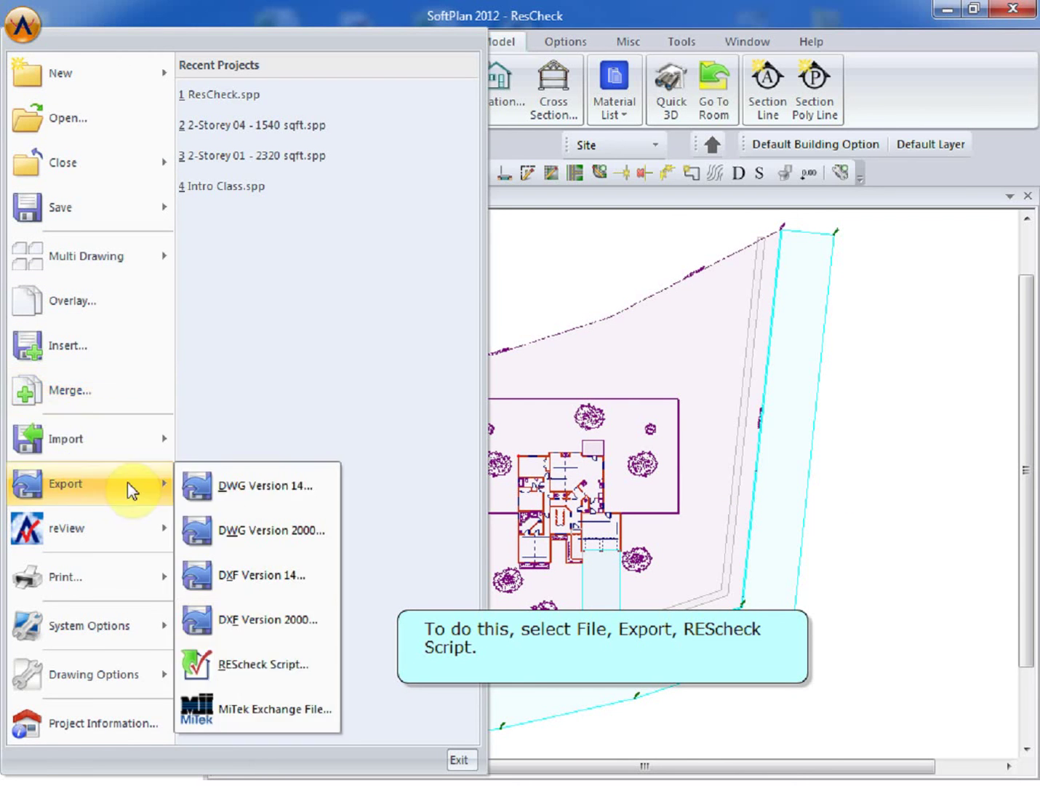
{"action": "left_click", "coordinate": [256, 667]}
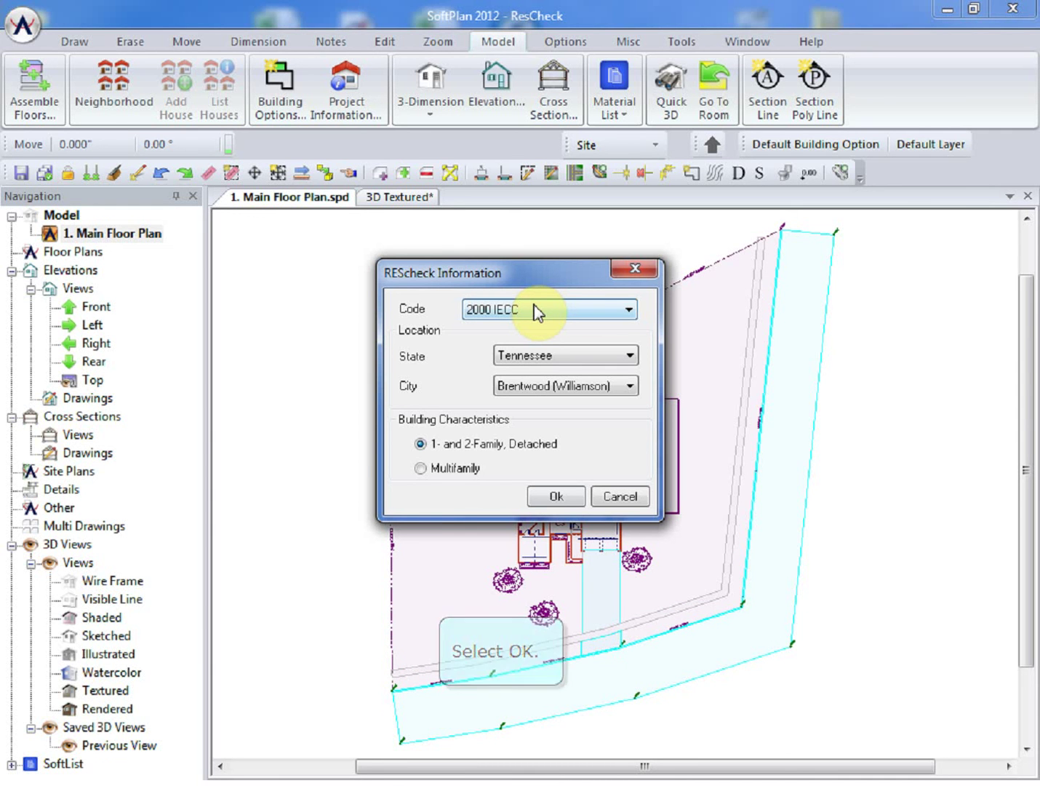
{"action": "left_click", "coordinate": [537, 311]}
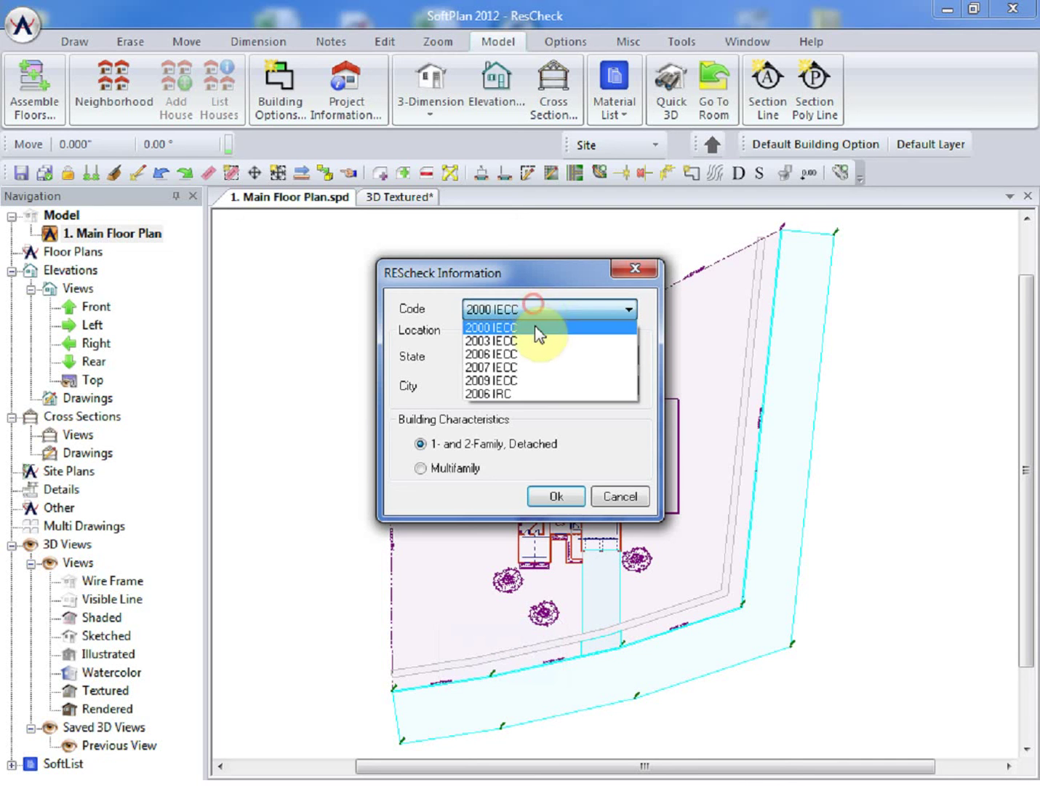
{"action": "left_click", "coordinate": [540, 364]}
{"action": "left_click", "coordinate": [564, 495]}
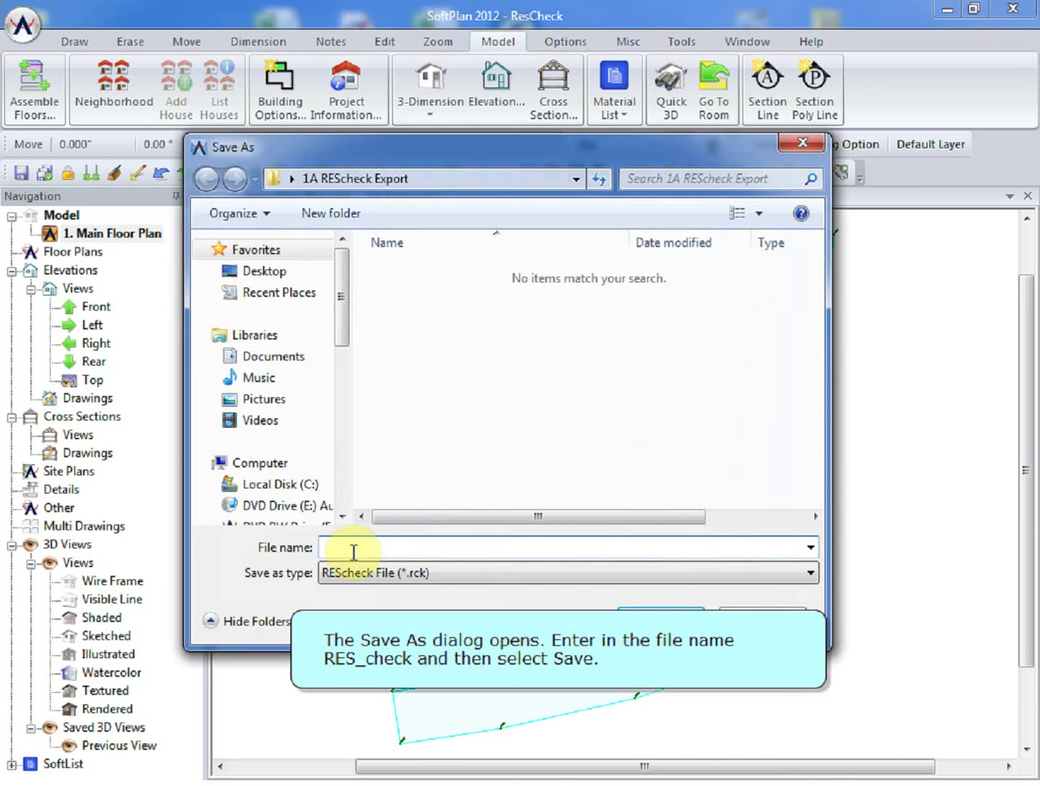
{"action": "type", "text": "Res_Check"}
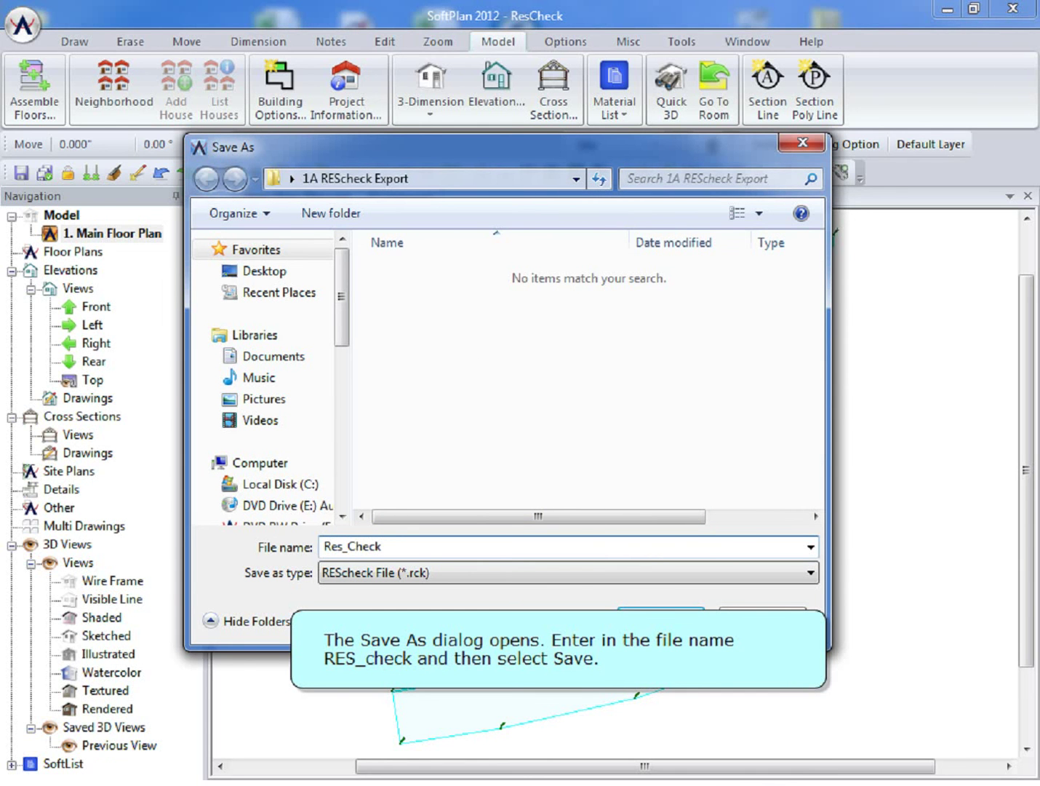
{"action": "key", "text": "Return"}
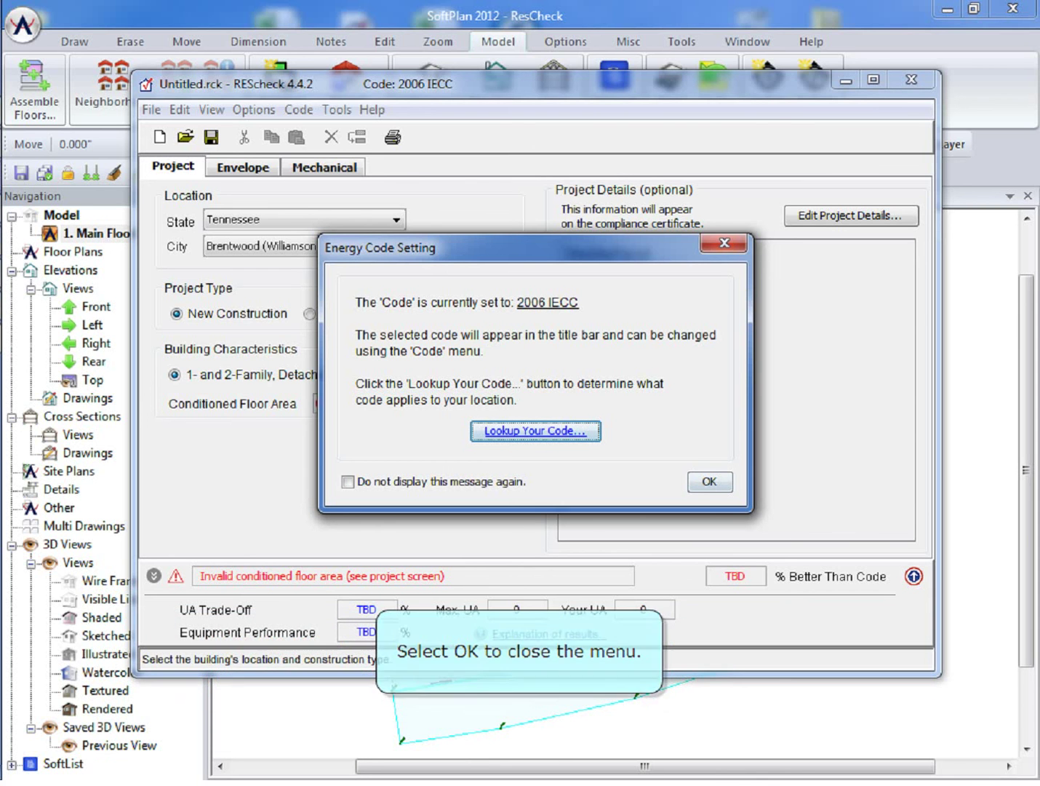
Dismiss RESCheck's 2006 IECC Energy Code Setting notice
{"action": "key", "text": "Escape"}
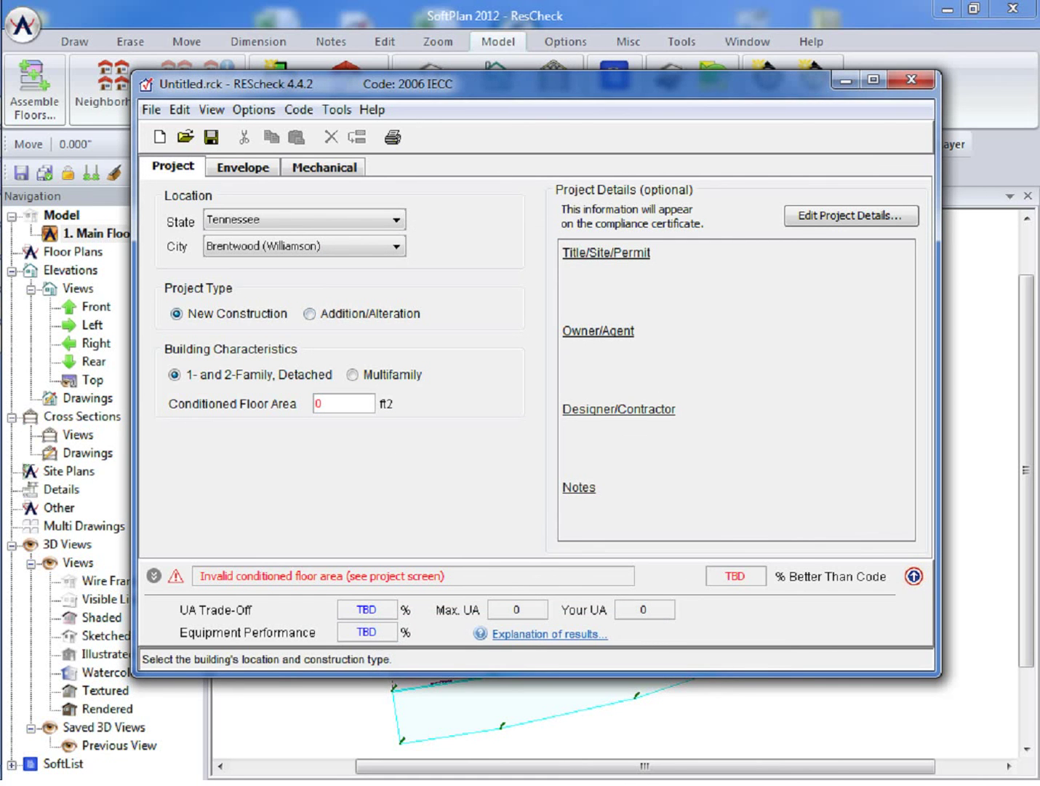
Open Res_Check.rck from the 1A REScheck Export folder in RESCheck
{"action": "key", "text": "alt+f"}
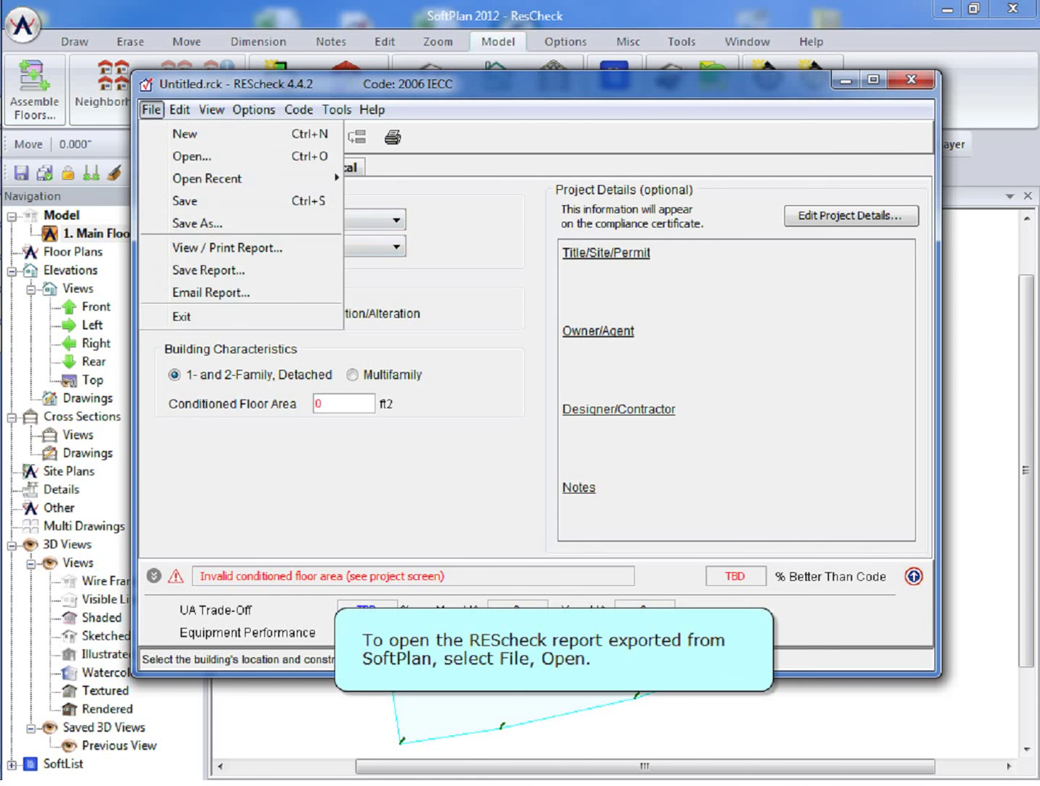
{"action": "key", "text": "Down"}
{"action": "key", "text": "Return"}
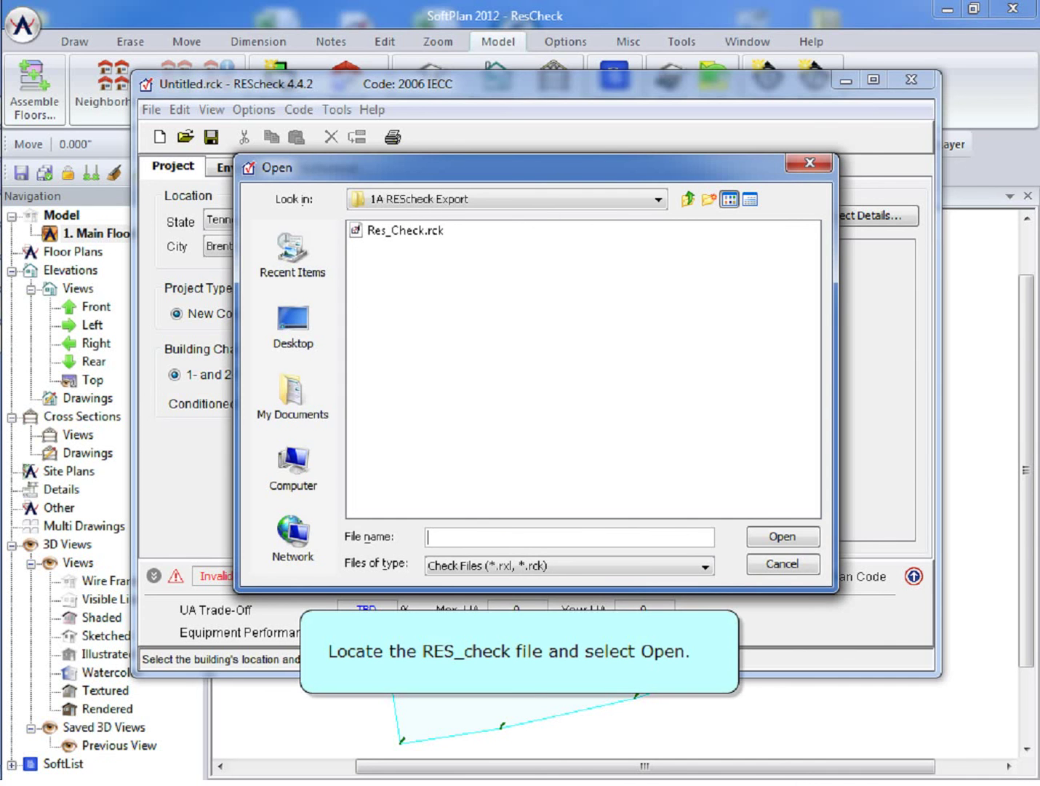
{"action": "left_click", "coordinate": [405, 230]}
{"action": "key", "text": "Return"}
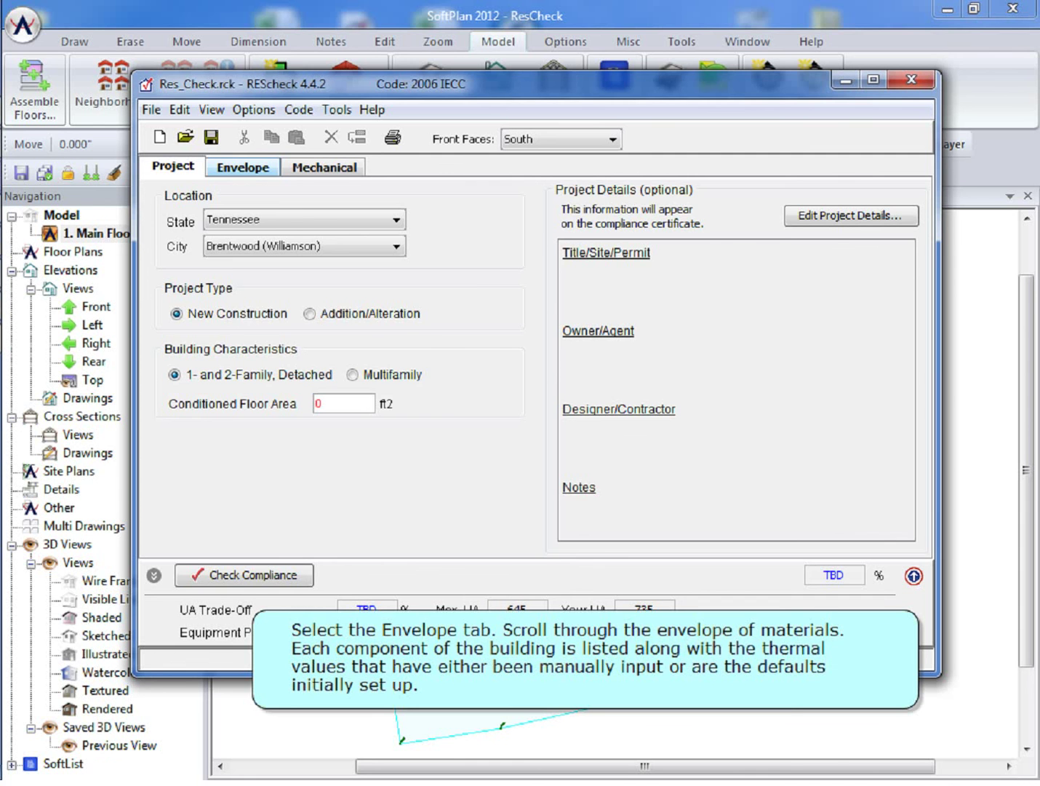
Show the Envelope components and scroll down to the Slab 1 and Slab 2 rows
{"action": "left_click", "coordinate": [243, 167]}
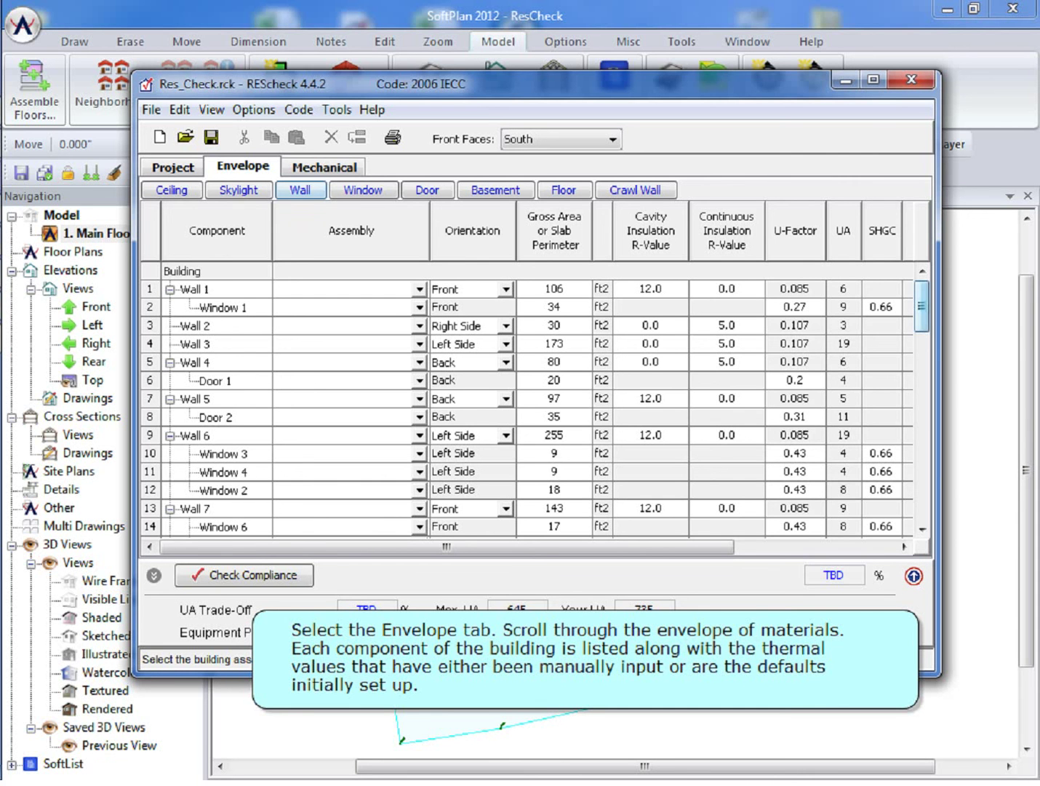
{"action": "scroll", "coordinate": [534, 400], "scroll_direction": "down", "scroll_amount": 6}
{"action": "scroll", "coordinate": [535, 400], "scroll_direction": "down", "scroll_amount": 5}
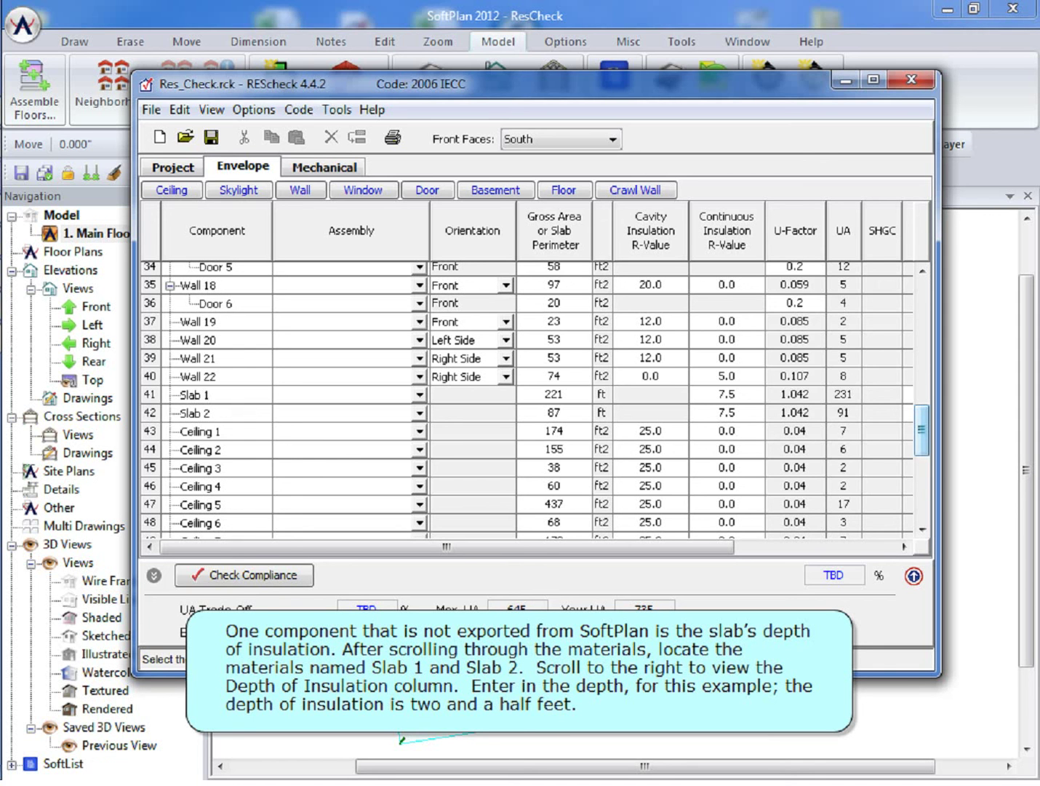
Enter a 2.5 ft insulation depth for Slab 1 and Slab 2, bringing Your UA to 643
{"action": "left_click", "coordinate": [218, 380]}
{"action": "scroll", "coordinate": [527, 378], "scroll_direction": "right", "scroll_amount": 5}
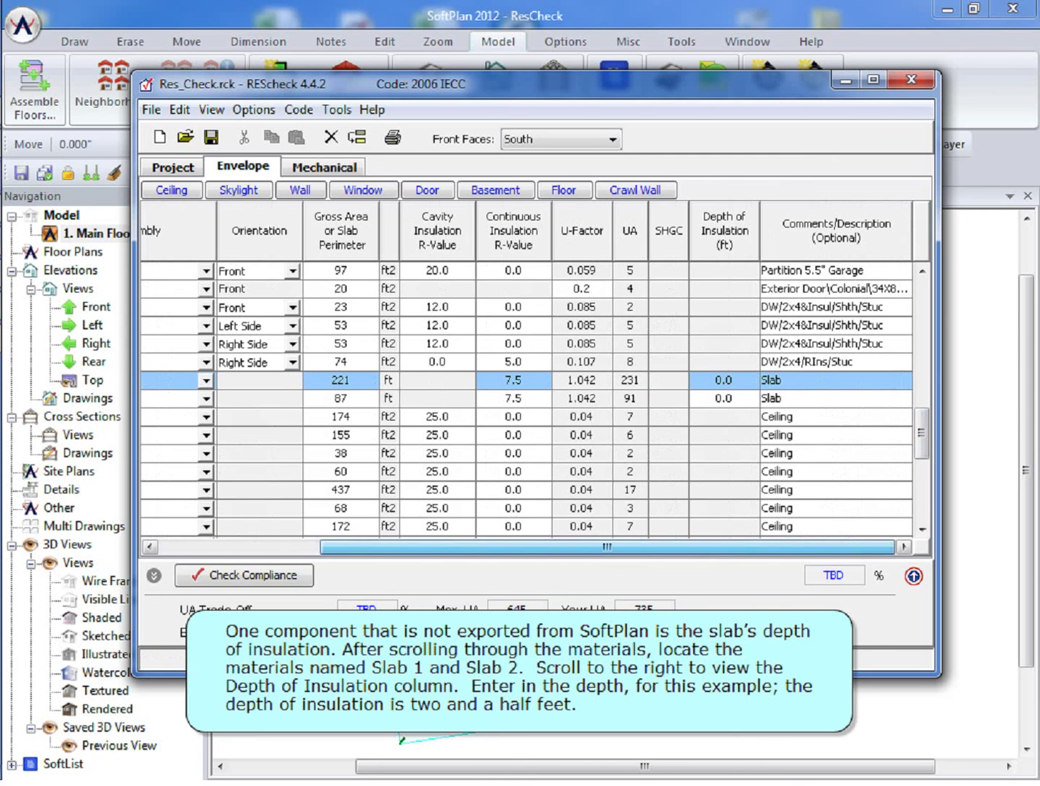
{"action": "left_click", "coordinate": [724, 380]}
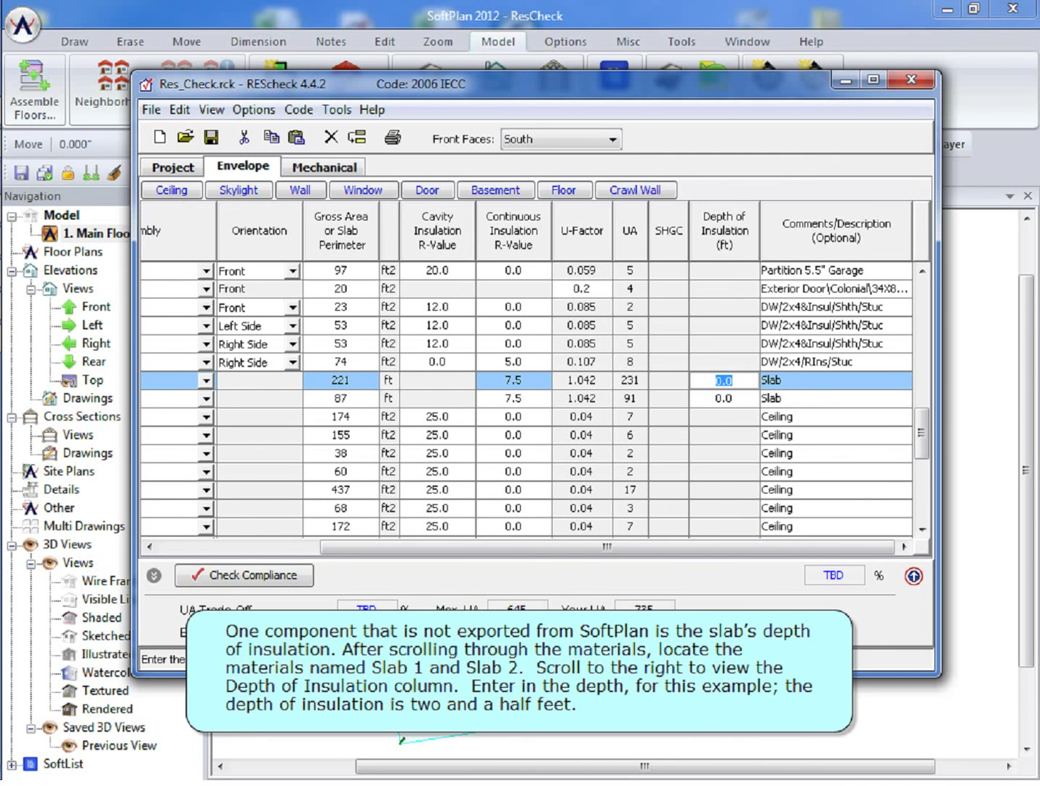
{"action": "type", "text": "2.5"}
{"action": "key", "text": "Return"}
{"action": "key", "text": "Down"}
{"action": "type", "text": "2.5"}
{"action": "key", "text": "Return"}
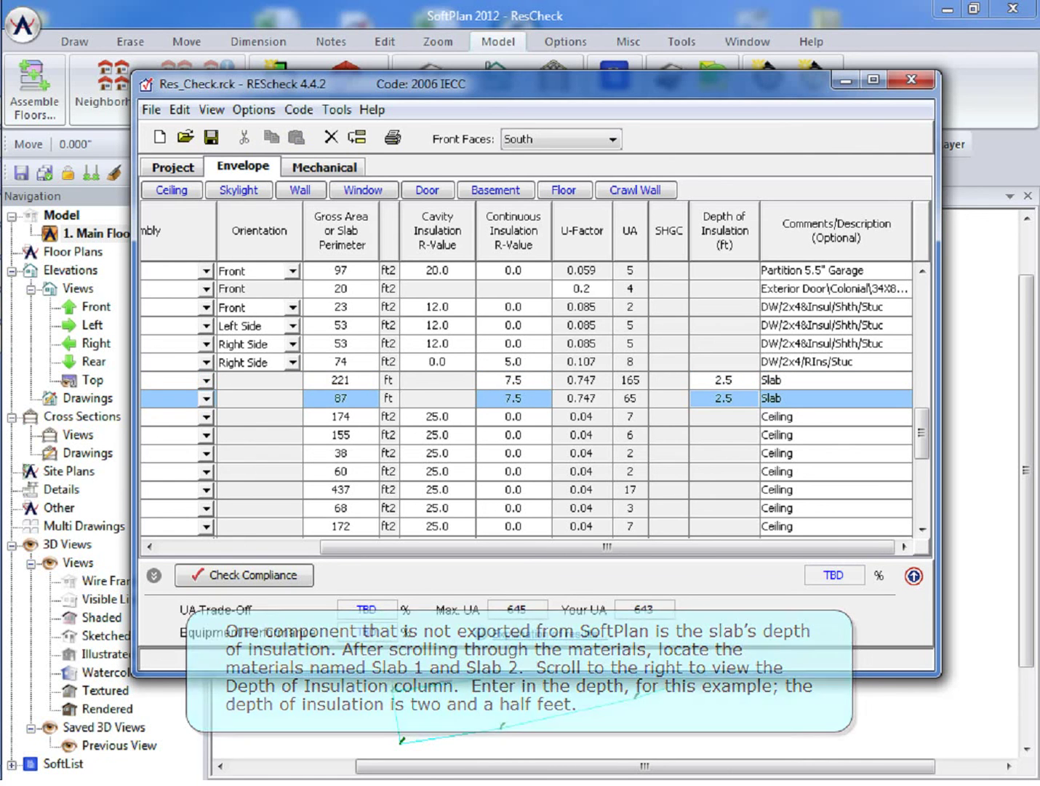
{"action": "mouse_move", "coordinate": [616, 546]}
{"action": "left_mouse_down"}
{"action": "mouse_move", "coordinate": [438, 547]}
{"action": "mouse_move", "coordinate": [607, 546]}
{"action": "left_mouse_up"}
{"action": "scroll", "coordinate": [528, 400], "scroll_direction": "down", "scroll_amount": 6}
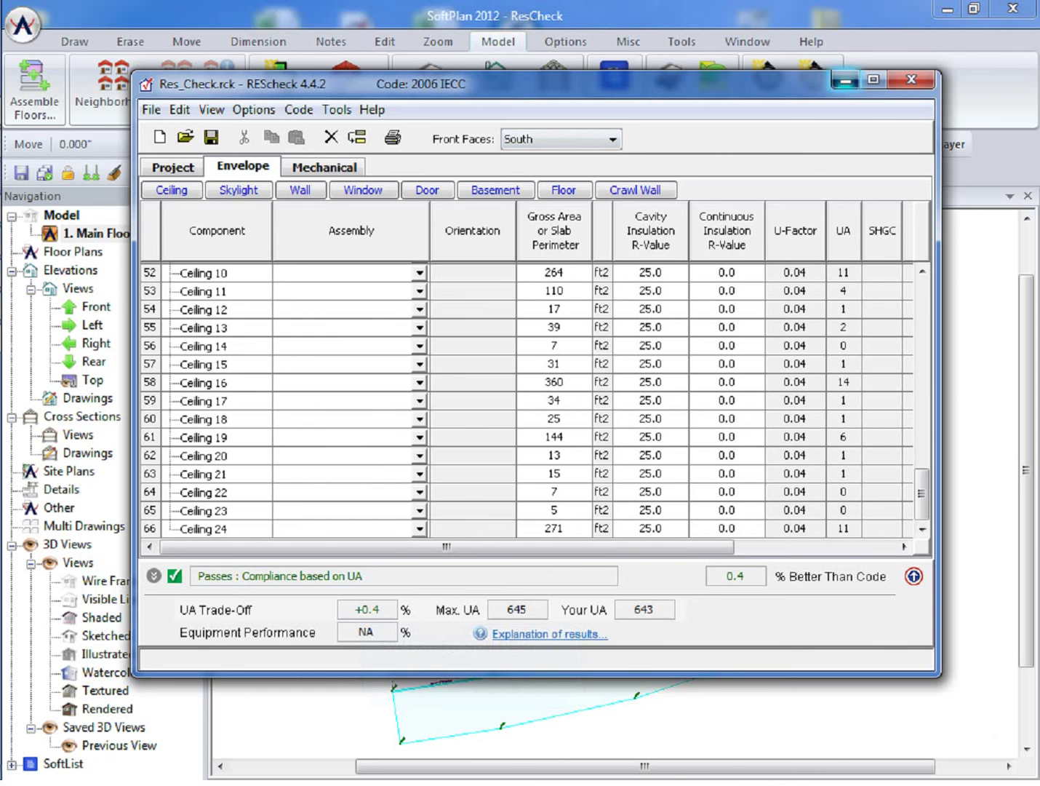
Minimize RESCheck, put SoftPlan in Drawing mode, and zoom in on the floor plan
{"action": "left_click", "coordinate": [846, 80]}
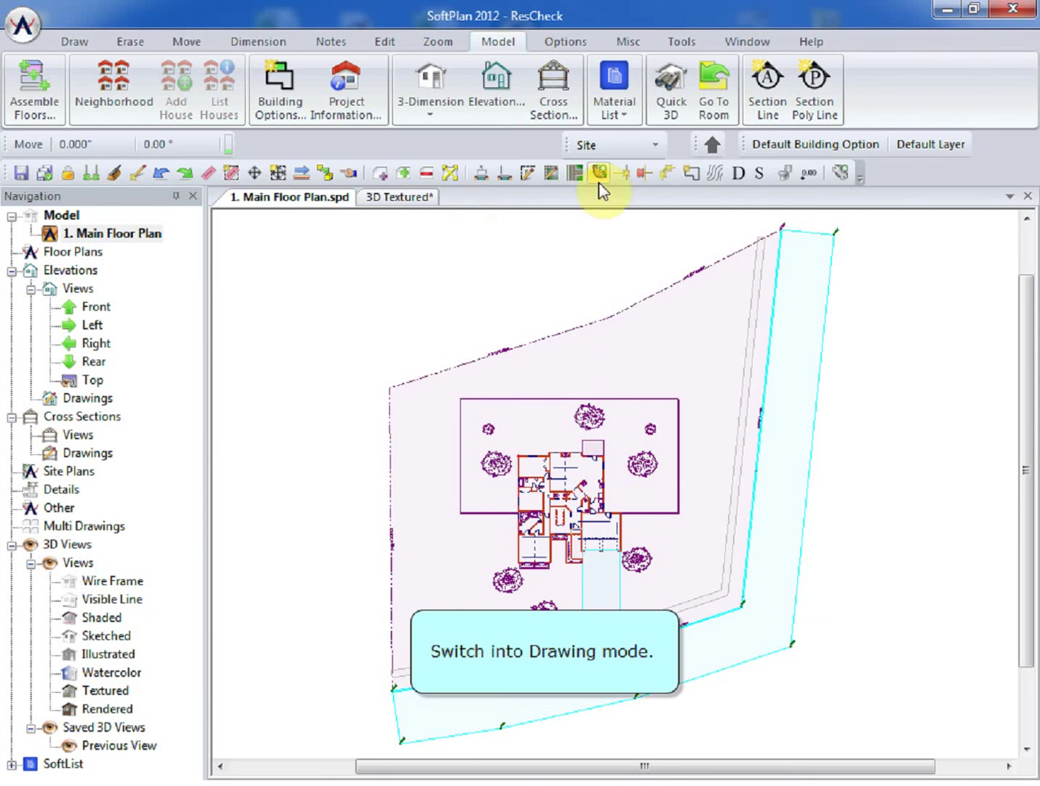
{"action": "left_click", "coordinate": [620, 144]}
{"action": "left_click", "coordinate": [619, 168]}
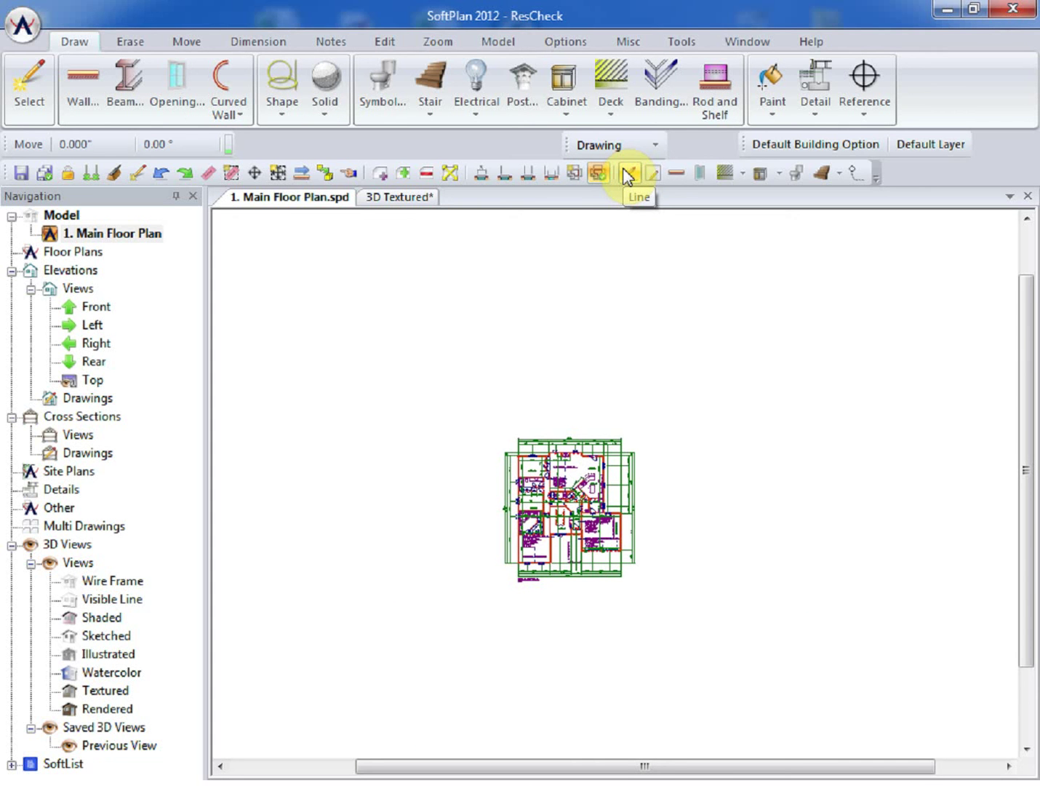
{"action": "left_click", "coordinate": [627, 173]}
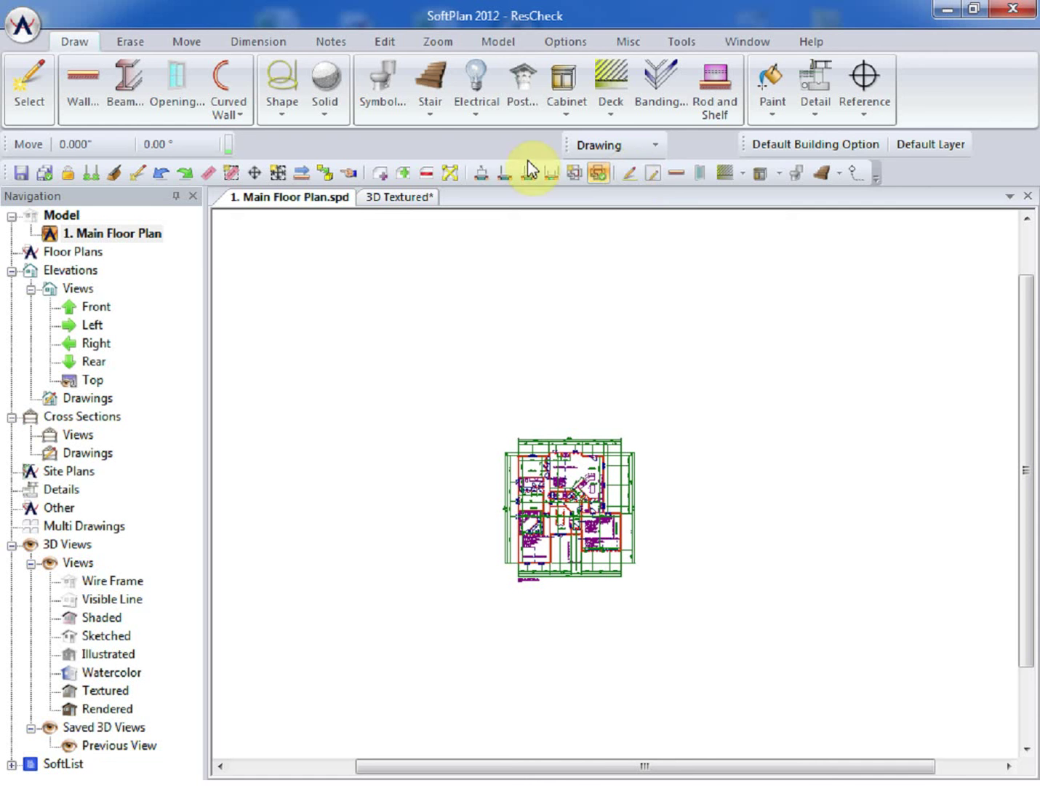
{"action": "scroll", "coordinate": [615, 483], "scroll_direction": "up", "scroll_amount": 2}
{"action": "scroll", "coordinate": [615, 483], "scroll_direction": "up", "scroll_amount": 1}
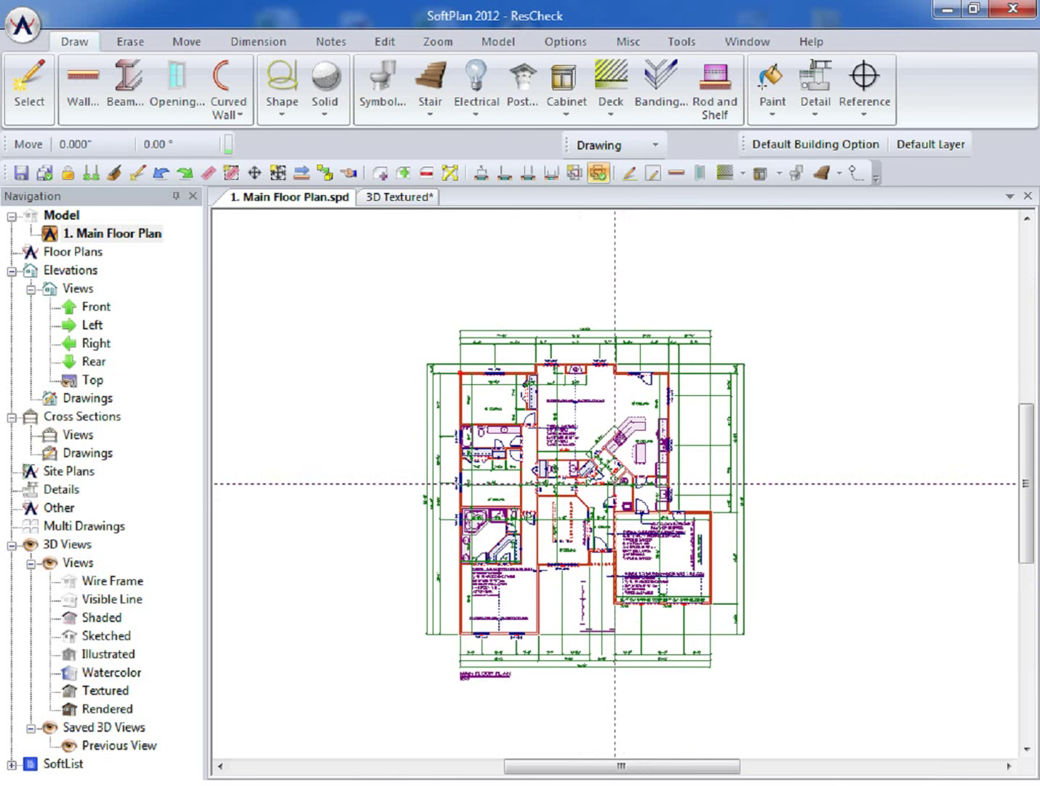
Replace the 2x4 stucco walls with DW/2x6&Insul/Shth/Stuc, aligned on outer bearing material
{"action": "left_click", "coordinate": [375, 40]}
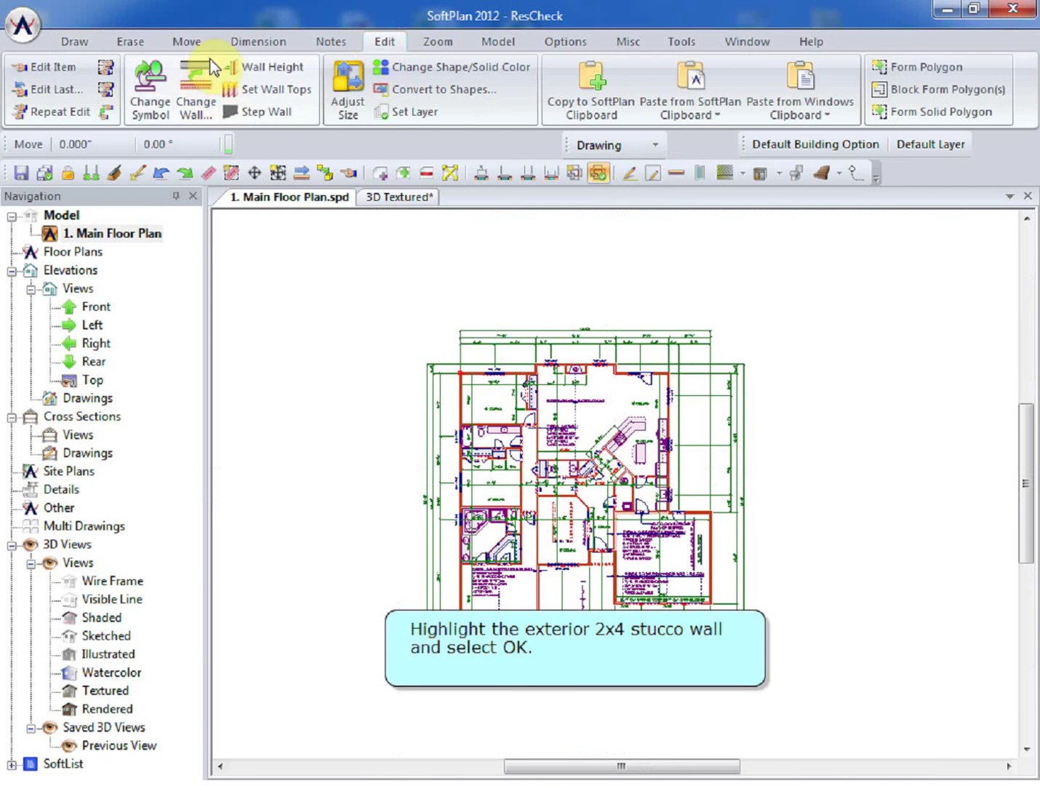
{"action": "left_click", "coordinate": [195, 94]}
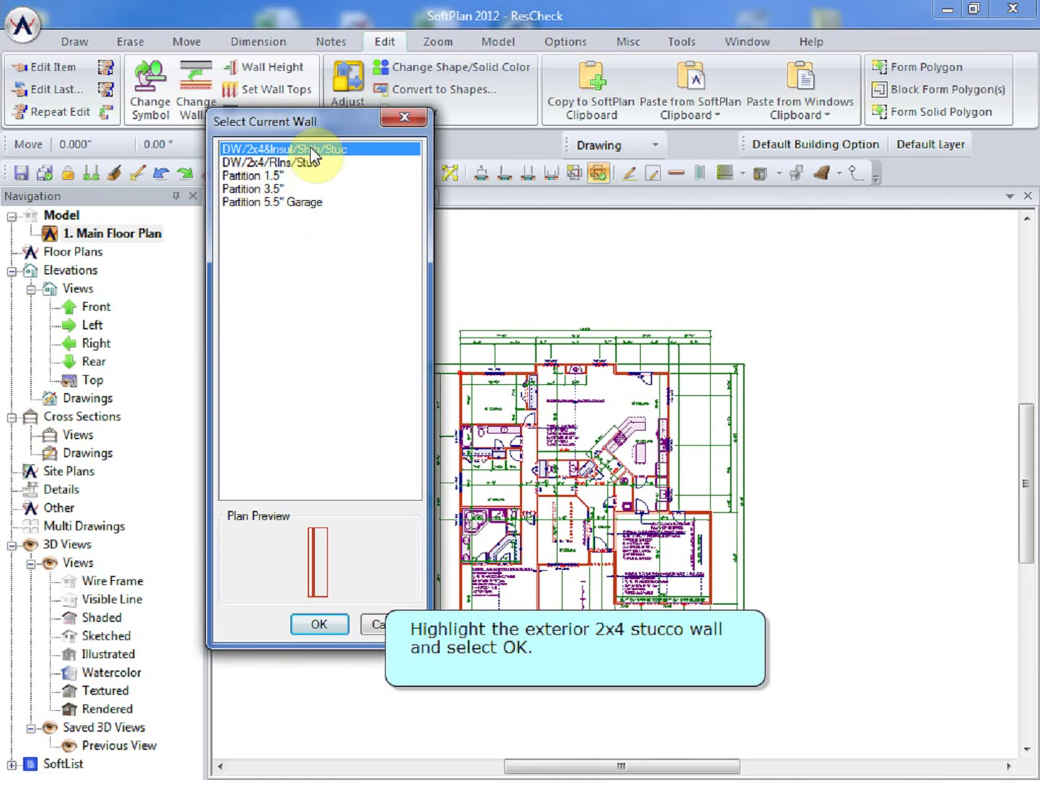
{"action": "left_click", "coordinate": [318, 624]}
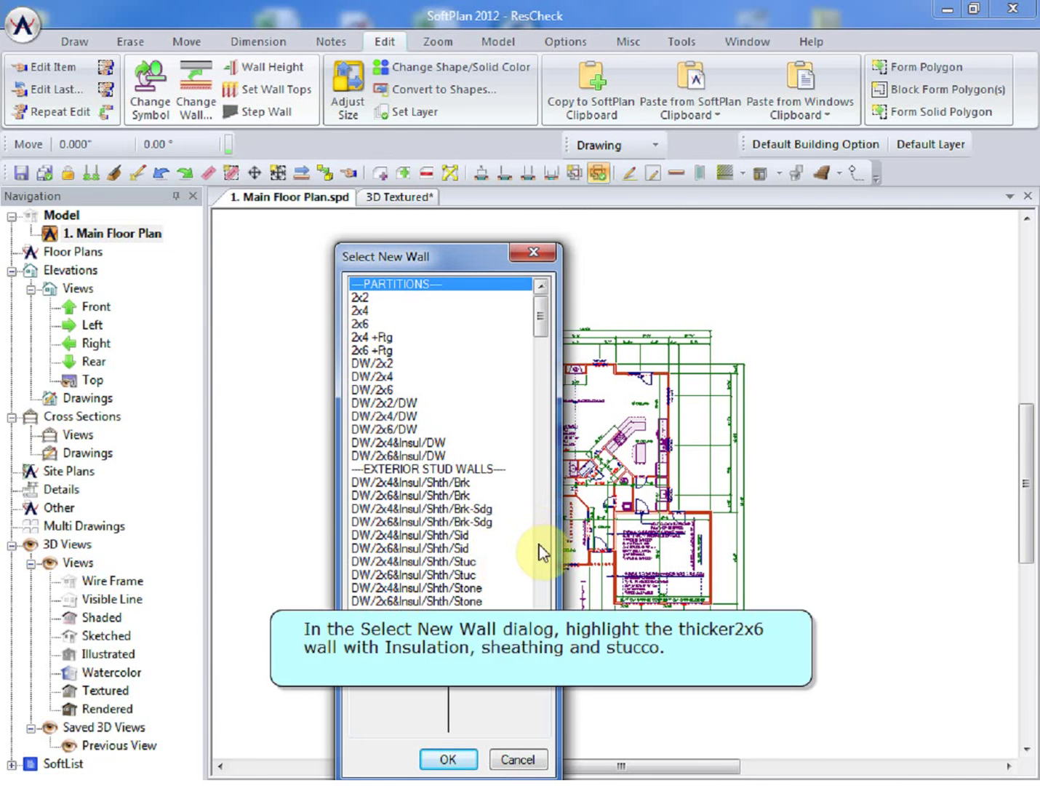
{"action": "left_click", "coordinate": [464, 550]}
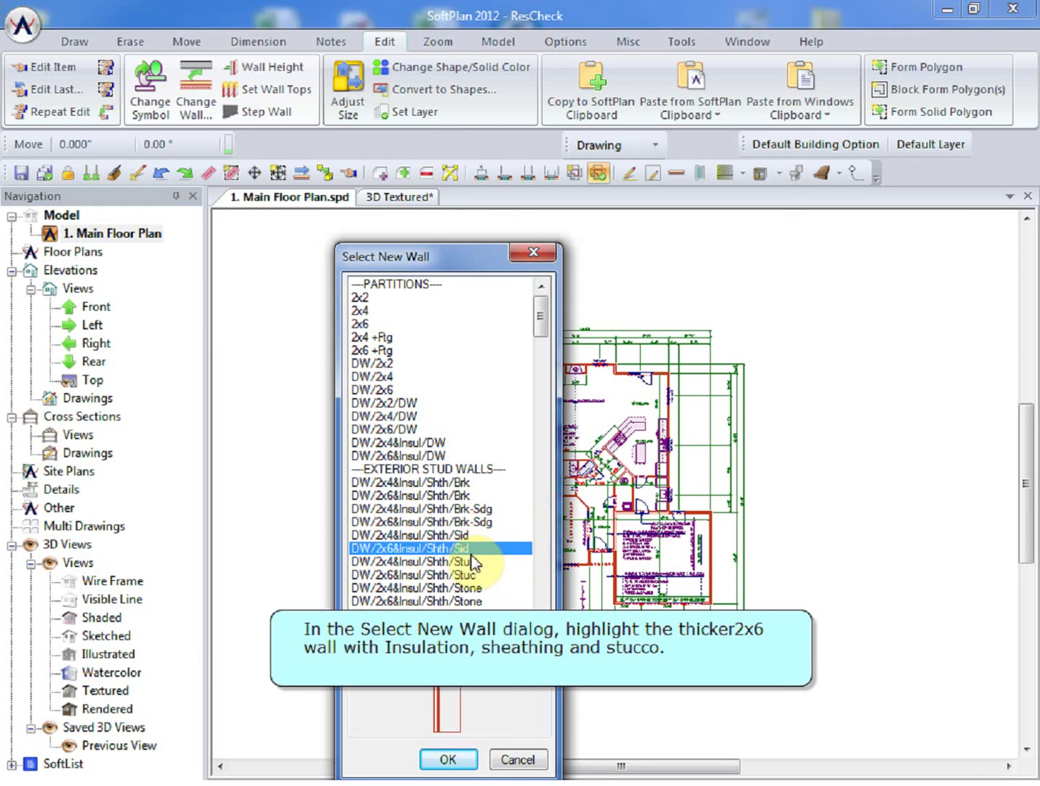
{"action": "left_click", "coordinate": [469, 576]}
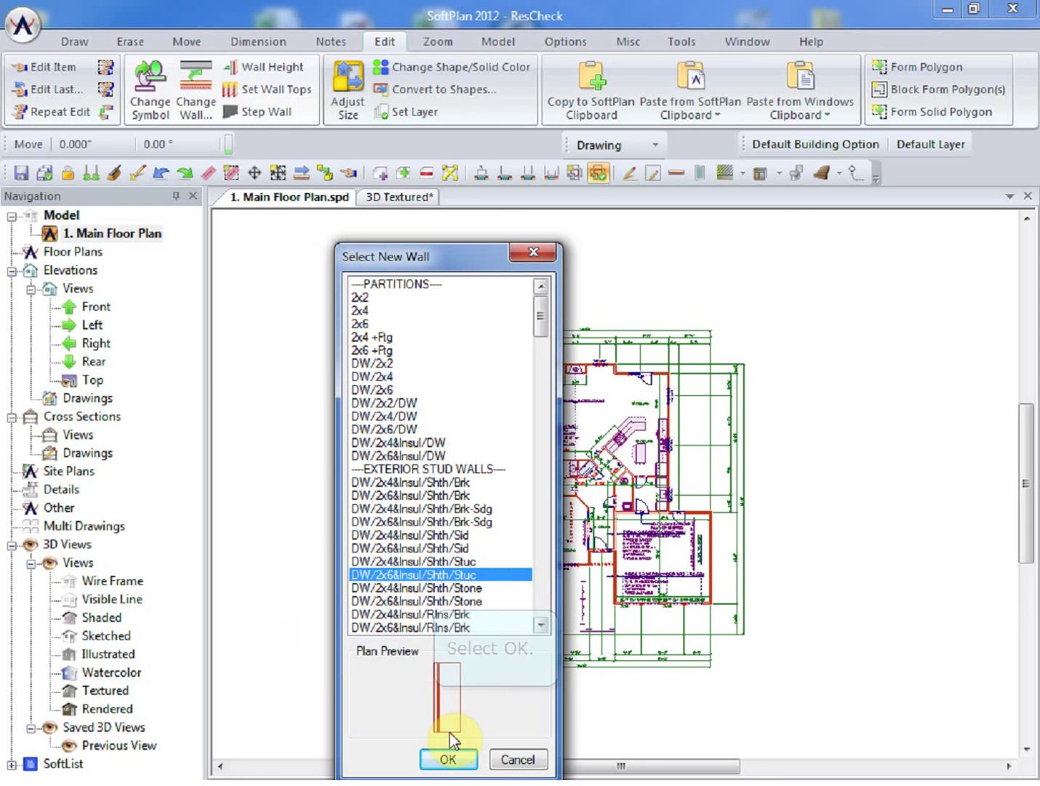
{"action": "left_click", "coordinate": [451, 759]}
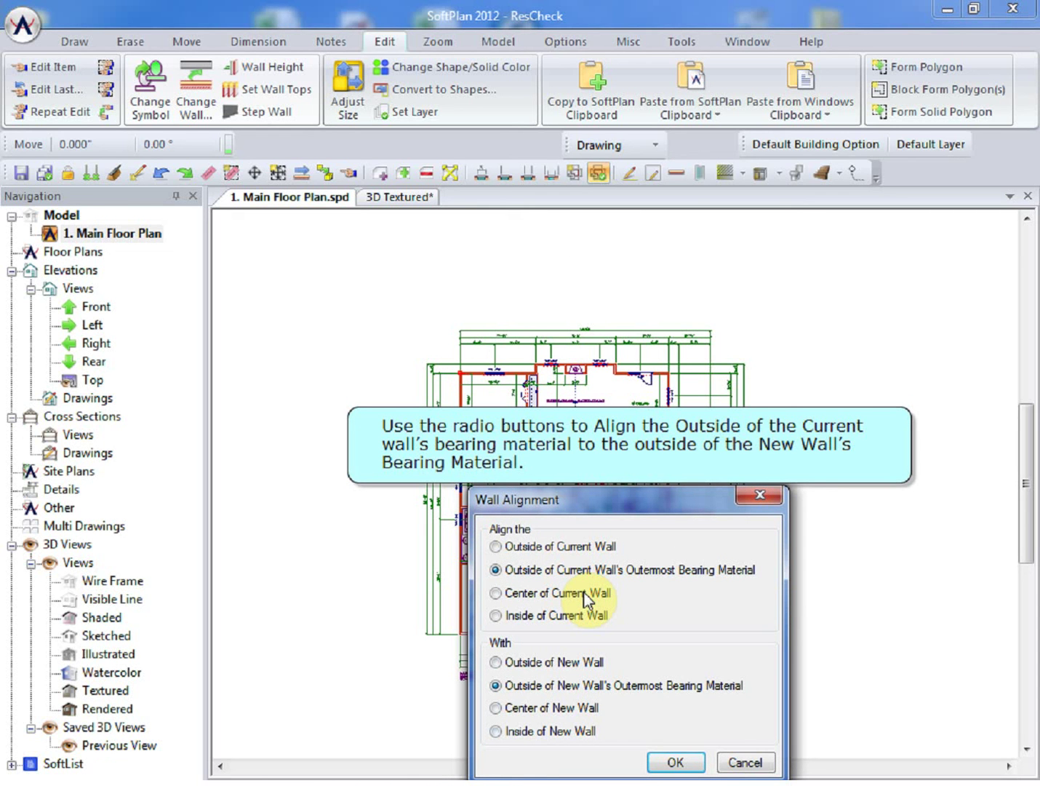
{"action": "left_click", "coordinate": [675, 761]}
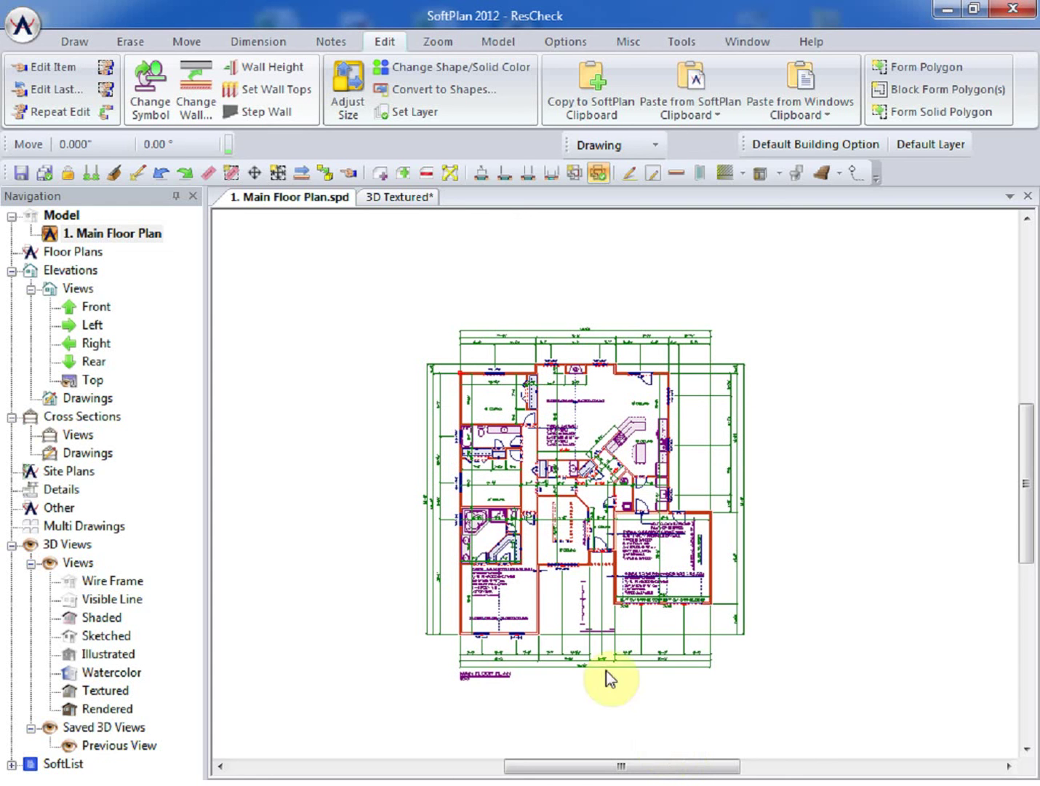
Confirm an exterior wall now shows the 2x6 stucco wall type
{"action": "right_click", "coordinate": [537, 589]}
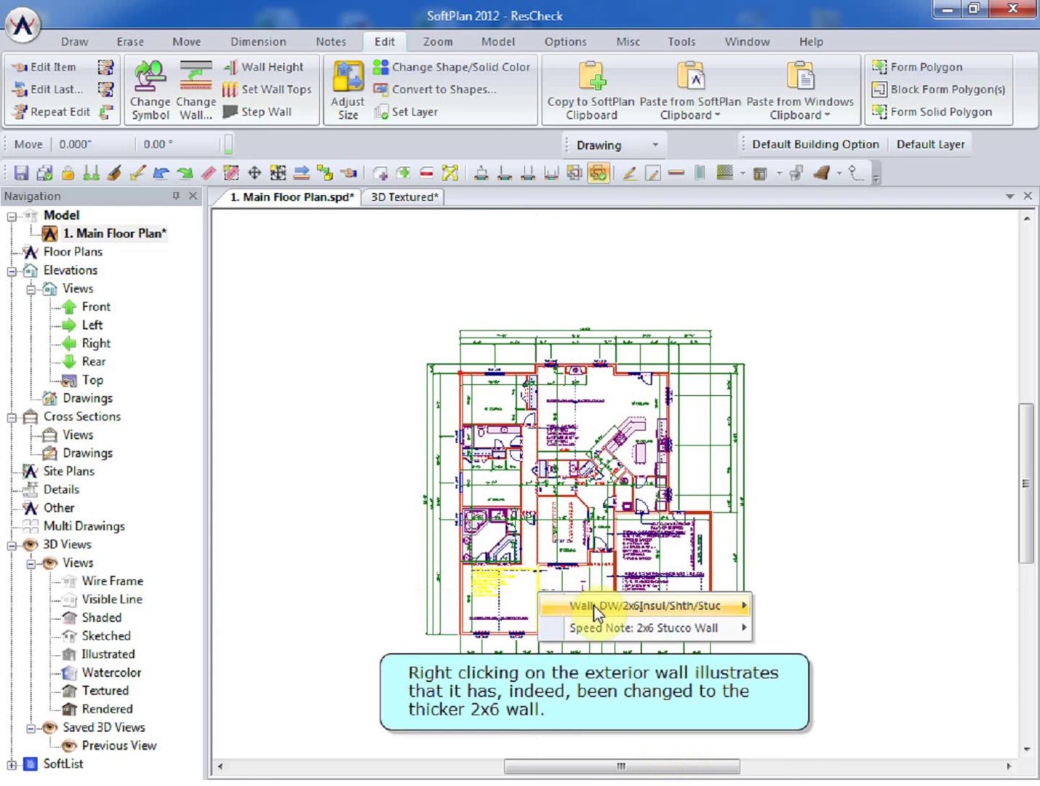
{"action": "mouse_move", "coordinate": [595, 611]}
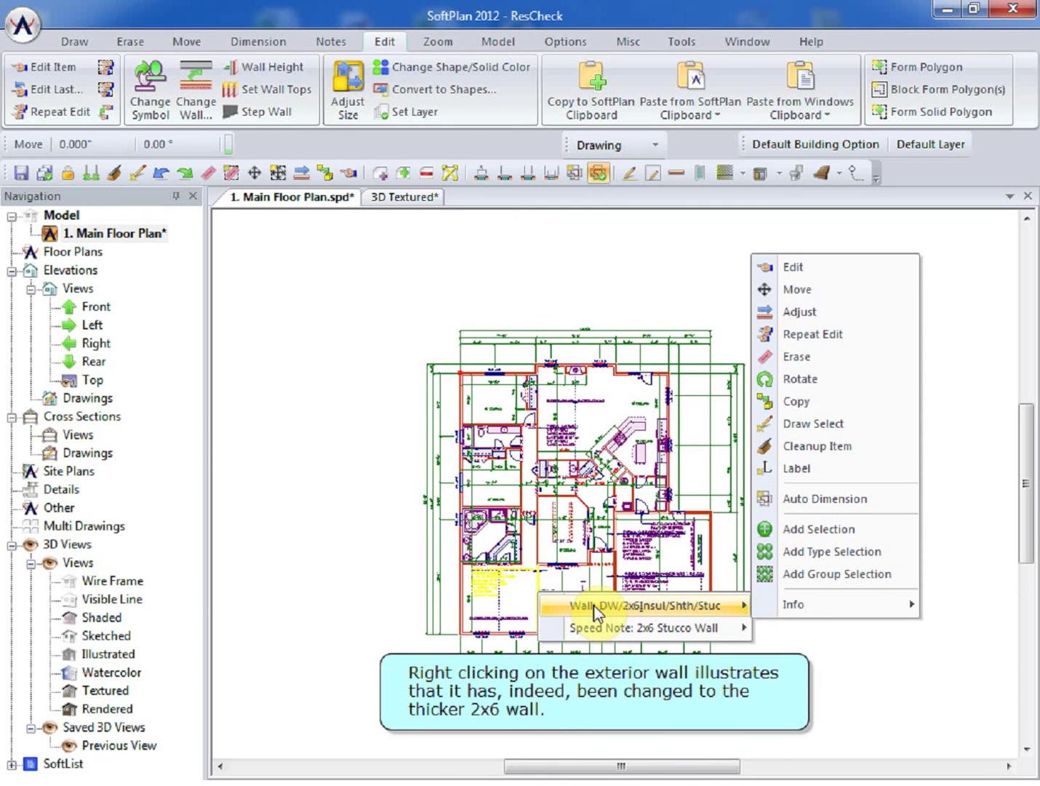
{"action": "left_click", "coordinate": [801, 632]}
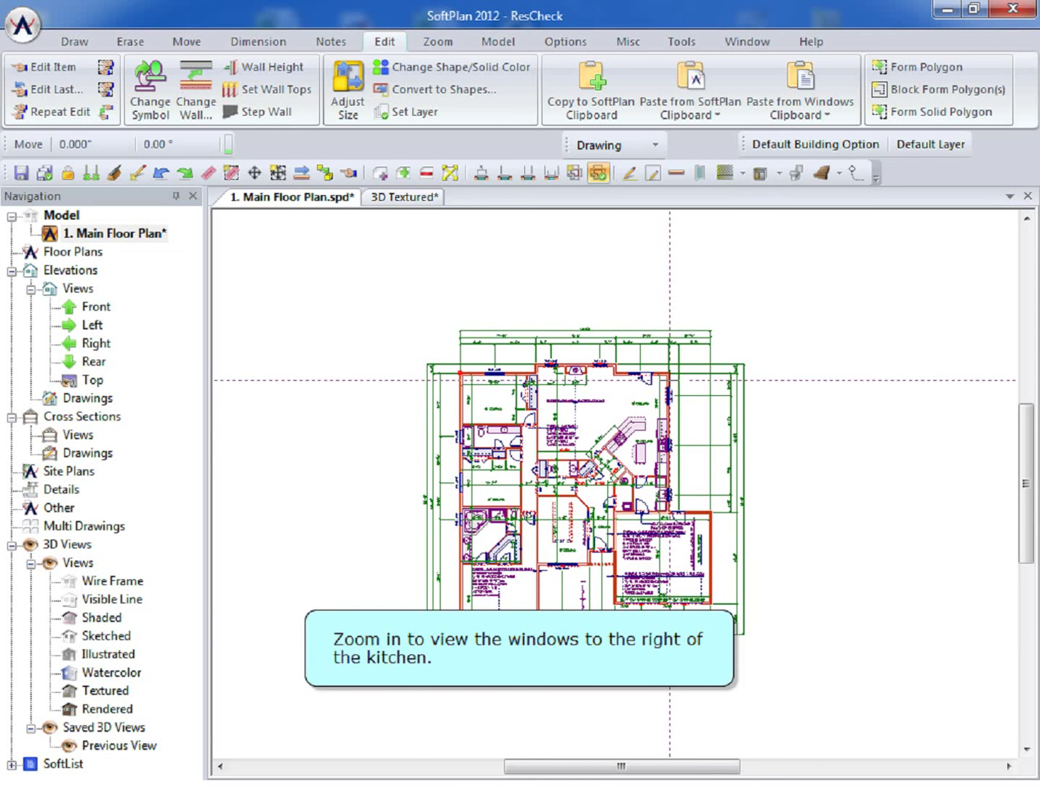
Erase the casement window from the eat-in kitchen wall
{"action": "scroll", "coordinate": [631, 436], "scroll_direction": "up", "scroll_amount": 4}
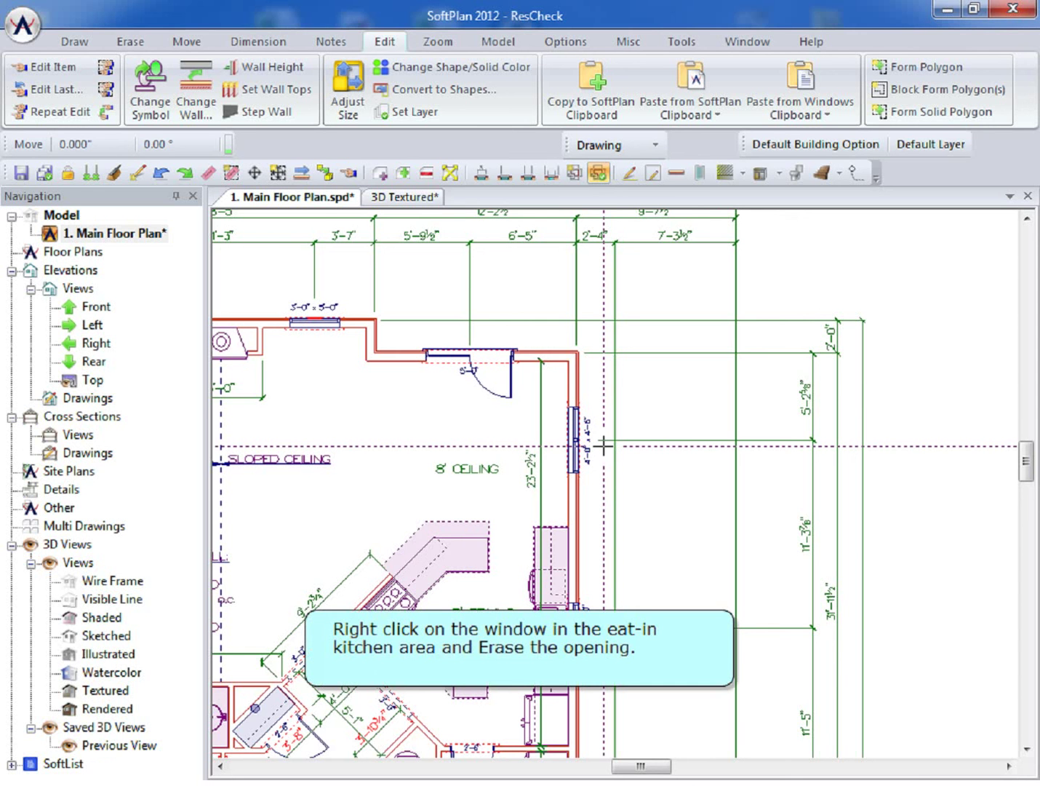
{"action": "right_click", "coordinate": [575, 440]}
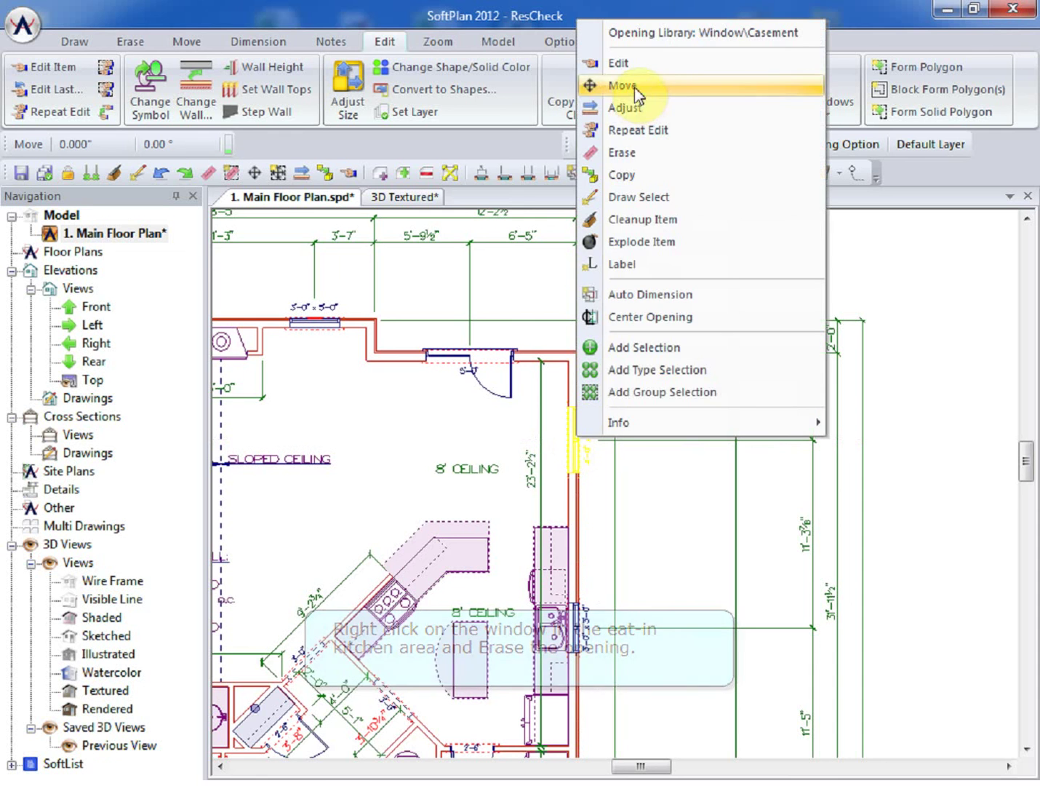
{"action": "left_click", "coordinate": [640, 155]}
Zoom out and pan so the entire house plan, including the garage, is visible
{"action": "scroll", "coordinate": [654, 518], "scroll_direction": "down", "scroll_amount": 3}
{"action": "middle_click_drag", "start_coordinate": [668, 557], "coordinate": [691, 371]}
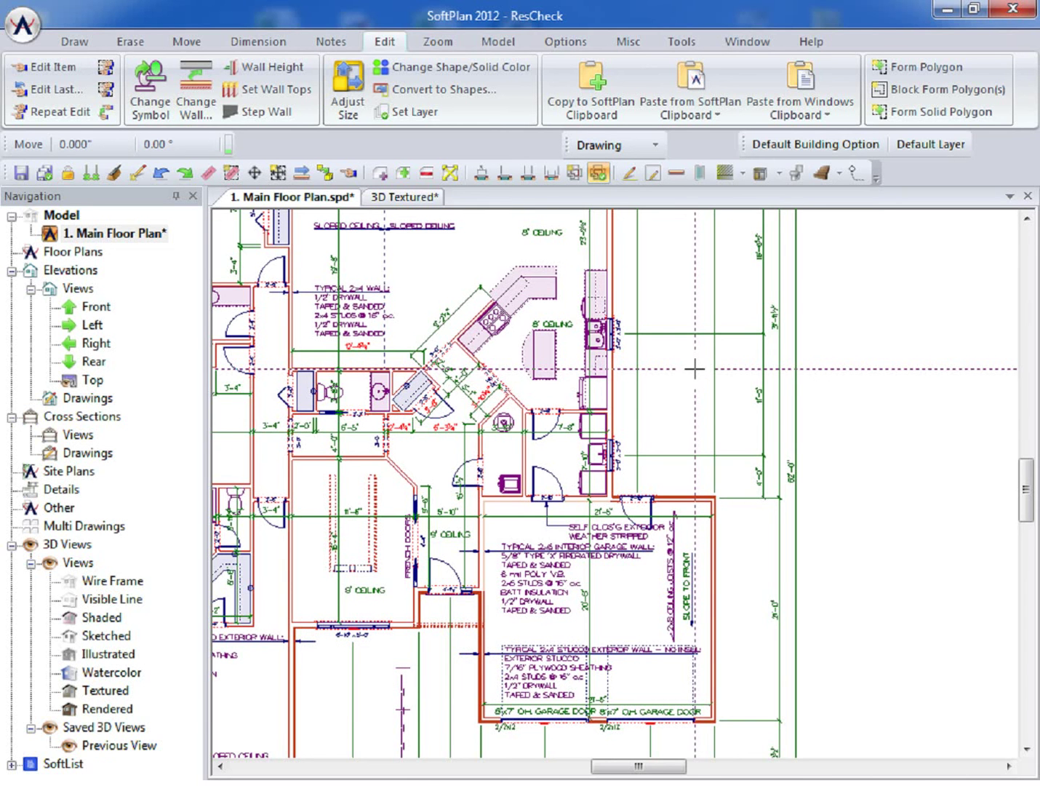
{"action": "scroll", "coordinate": [694, 368], "scroll_direction": "down", "scroll_amount": 3}
{"action": "scroll", "coordinate": [690, 384], "scroll_direction": "up", "scroll_amount": 1}
{"action": "mouse_move", "coordinate": [689, 383]}
{"action": "middle_mouse_down"}
{"action": "mouse_move", "coordinate": [684, 393]}
{"action": "mouse_move", "coordinate": [680, 377]}
{"action": "middle_mouse_up"}
On the Ceiling layer, change the back-left ceiling section's cavity R-value from 25 to 30
{"action": "left_click", "coordinate": [589, 144]}
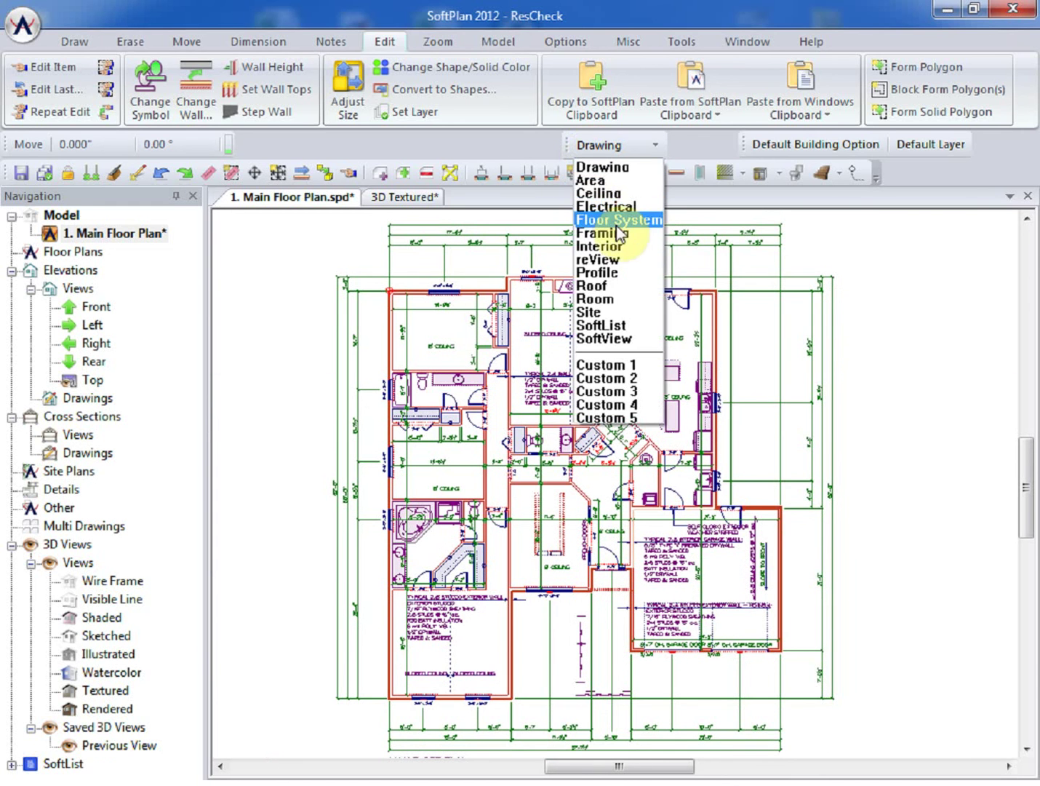
{"action": "left_click", "coordinate": [626, 191]}
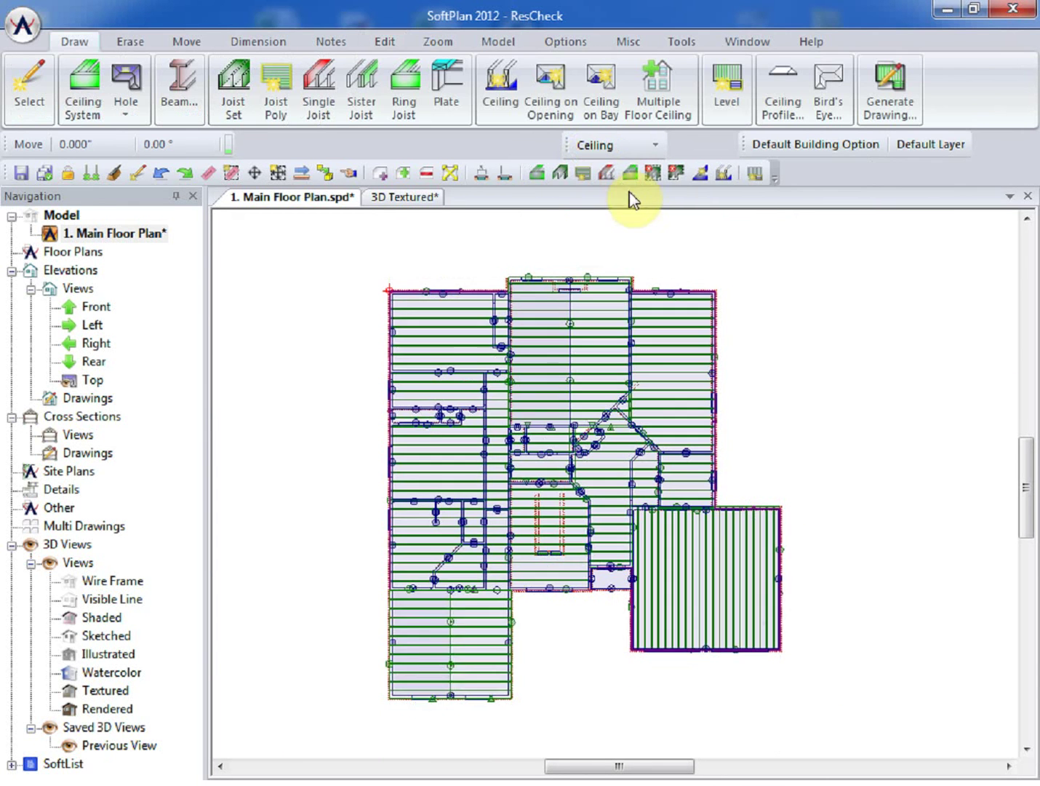
{"action": "right_click", "coordinate": [452, 347]}
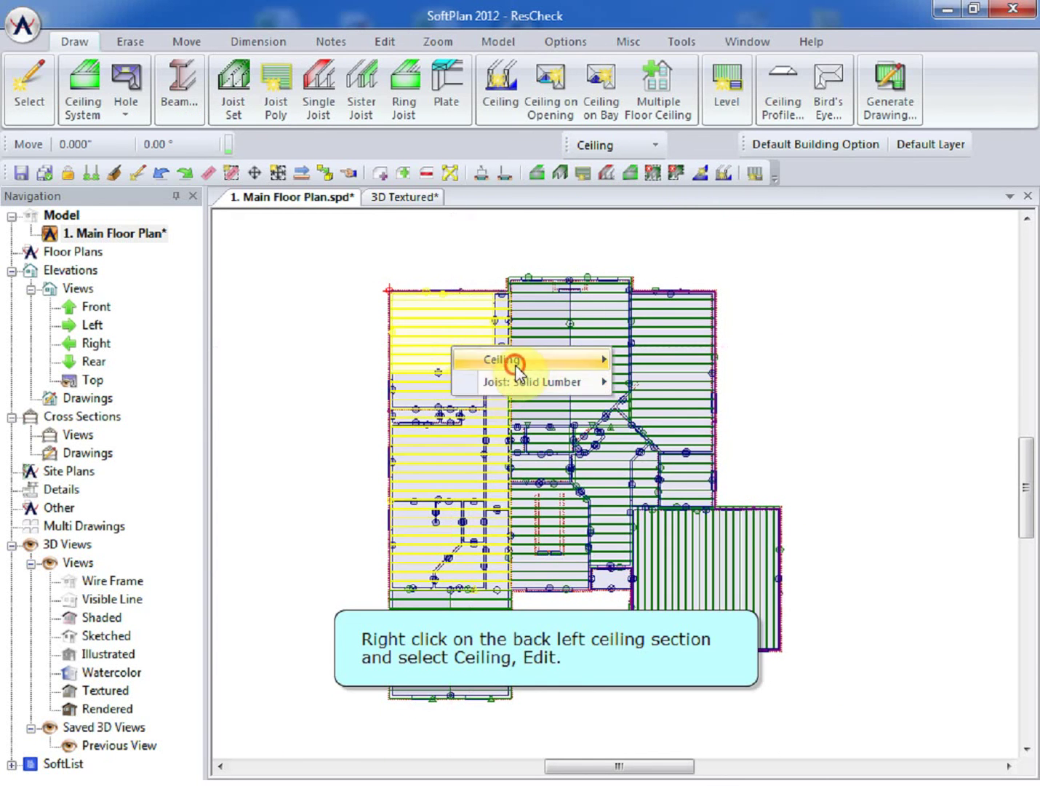
{"action": "mouse_move", "coordinate": [516, 361]}
{"action": "left_click", "coordinate": [680, 359]}
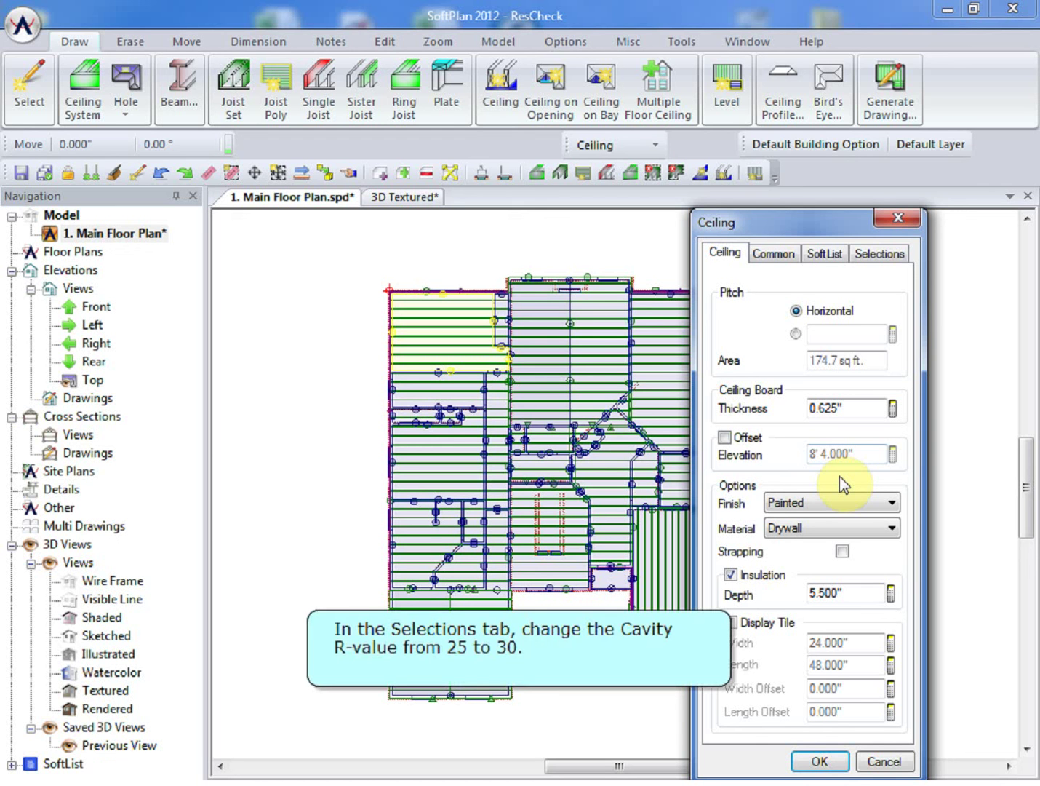
{"action": "left_click", "coordinate": [880, 252]}
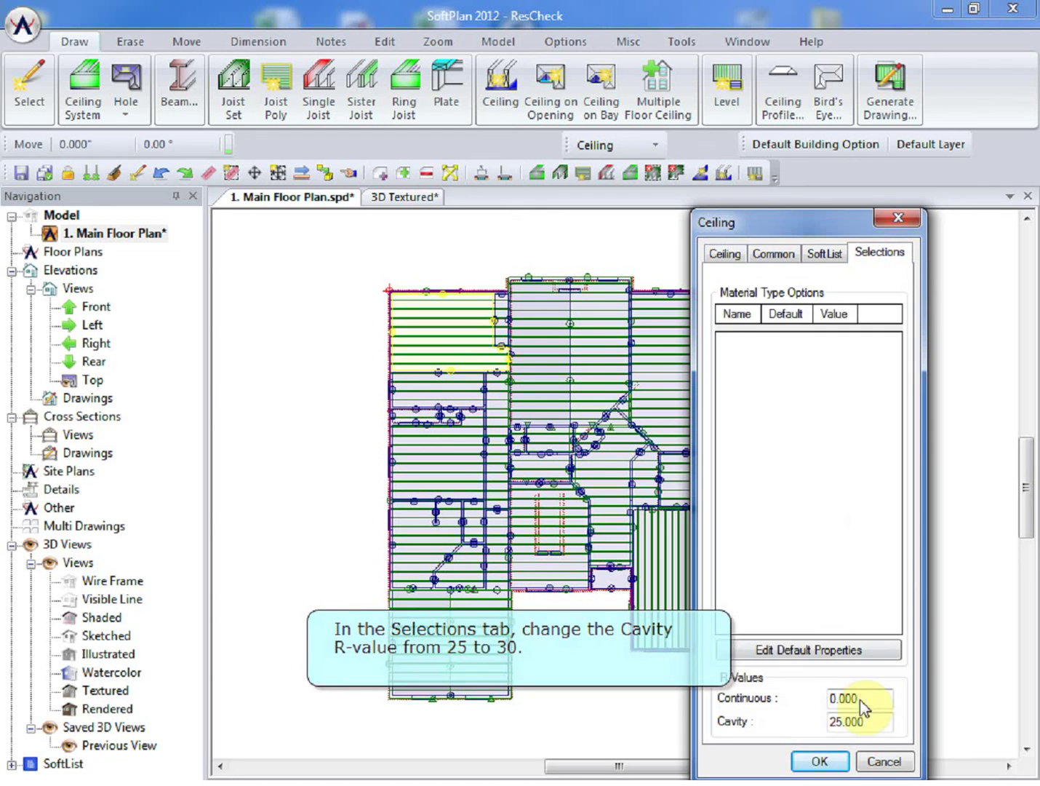
{"action": "double_click", "coordinate": [862, 720]}
{"action": "type", "text": "30"}
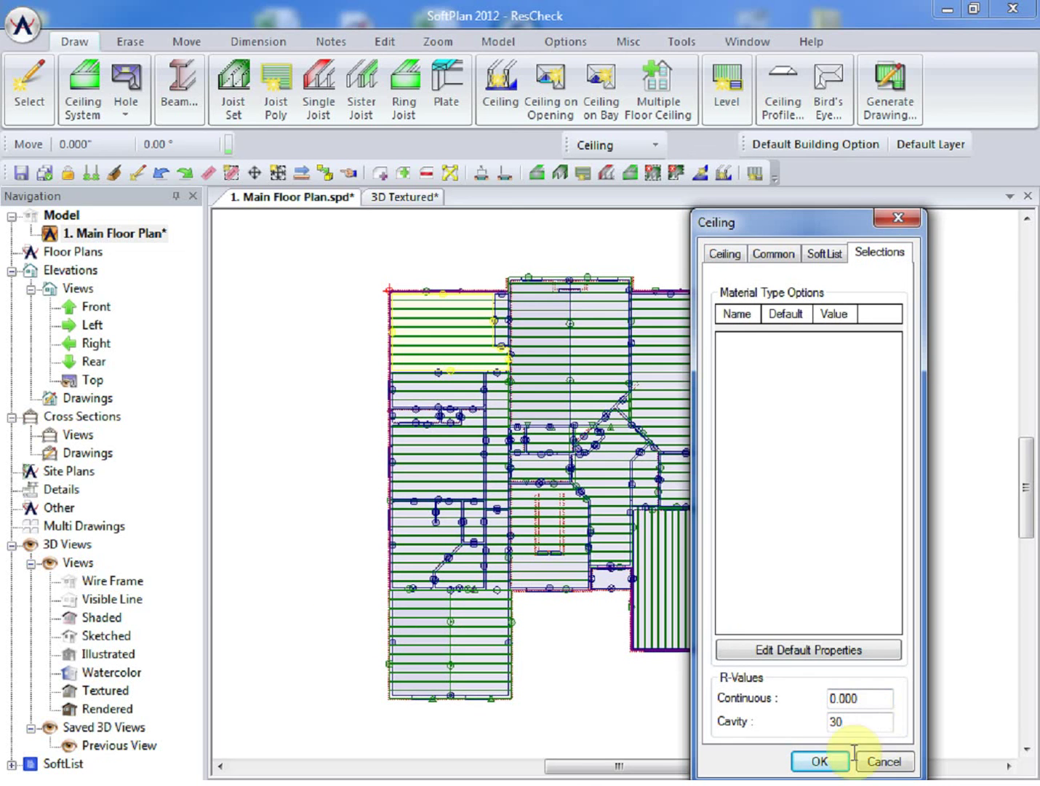
{"action": "left_click", "coordinate": [819, 762]}
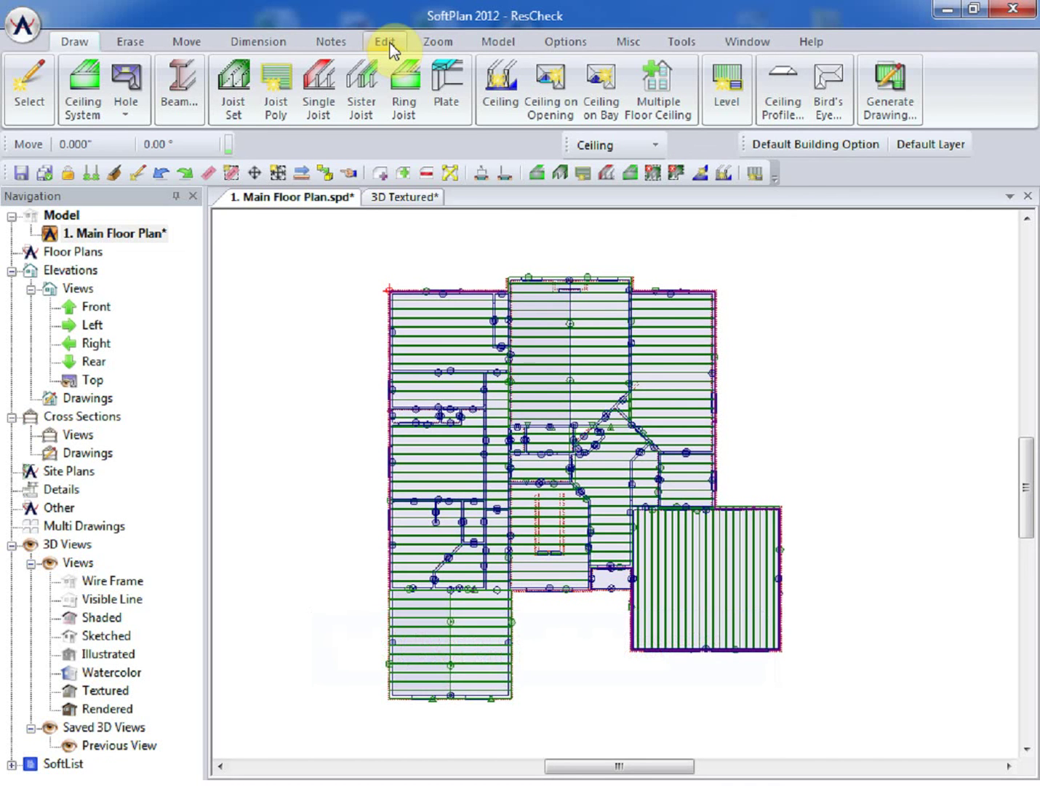
Repeat that ceiling edit with a box drawn around the whole house
{"action": "left_click", "coordinate": [391, 49]}
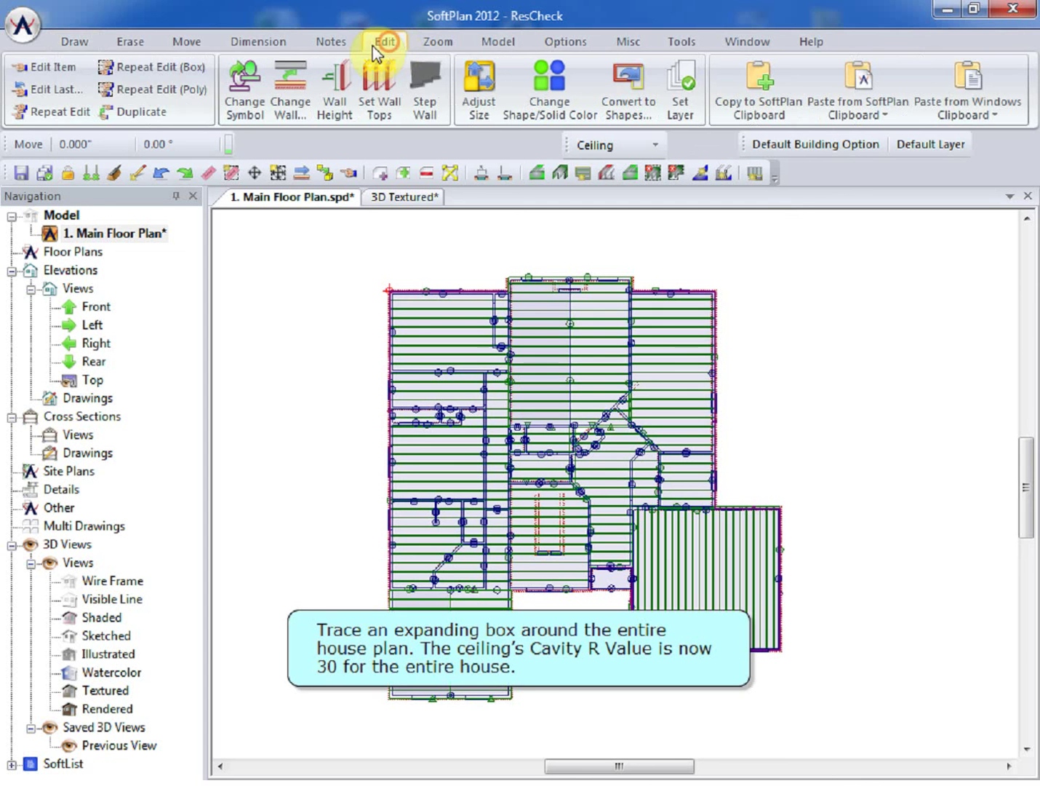
{"action": "left_click", "coordinate": [138, 66]}
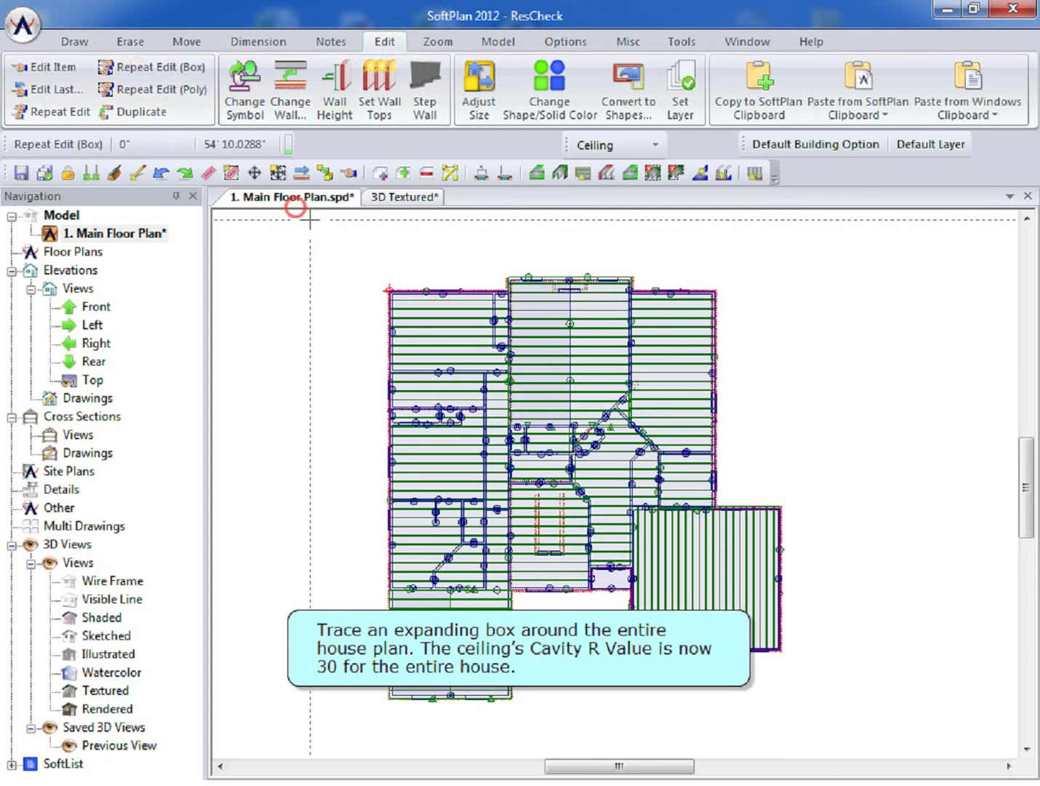
{"action": "left_click_drag", "start_coordinate": [353, 246], "coordinate": [831, 733]}
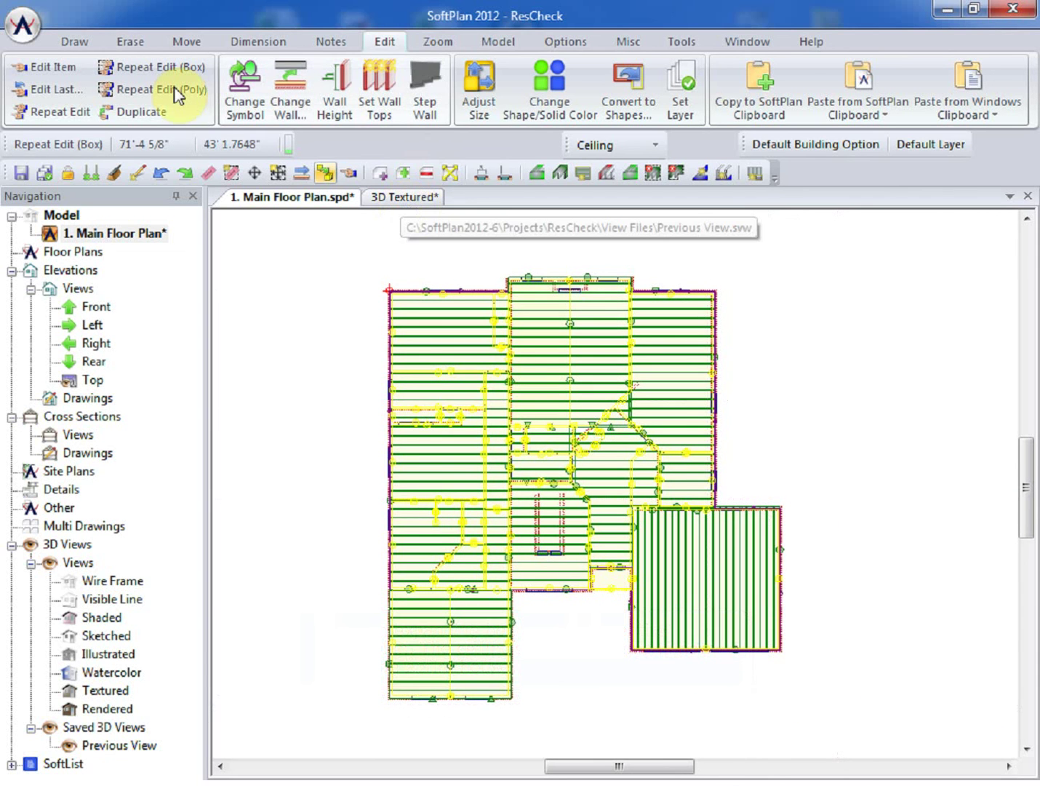
Save the drawing
{"action": "left_click", "coordinate": [23, 26]}
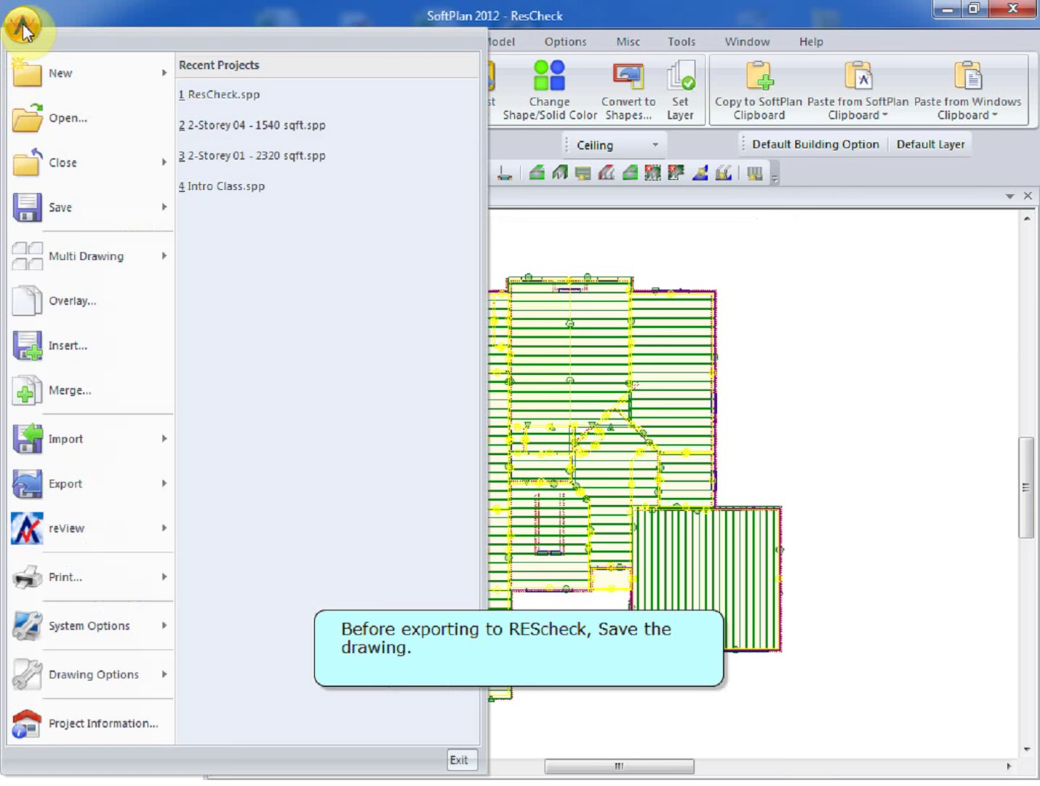
{"action": "mouse_move", "coordinate": [115, 207]}
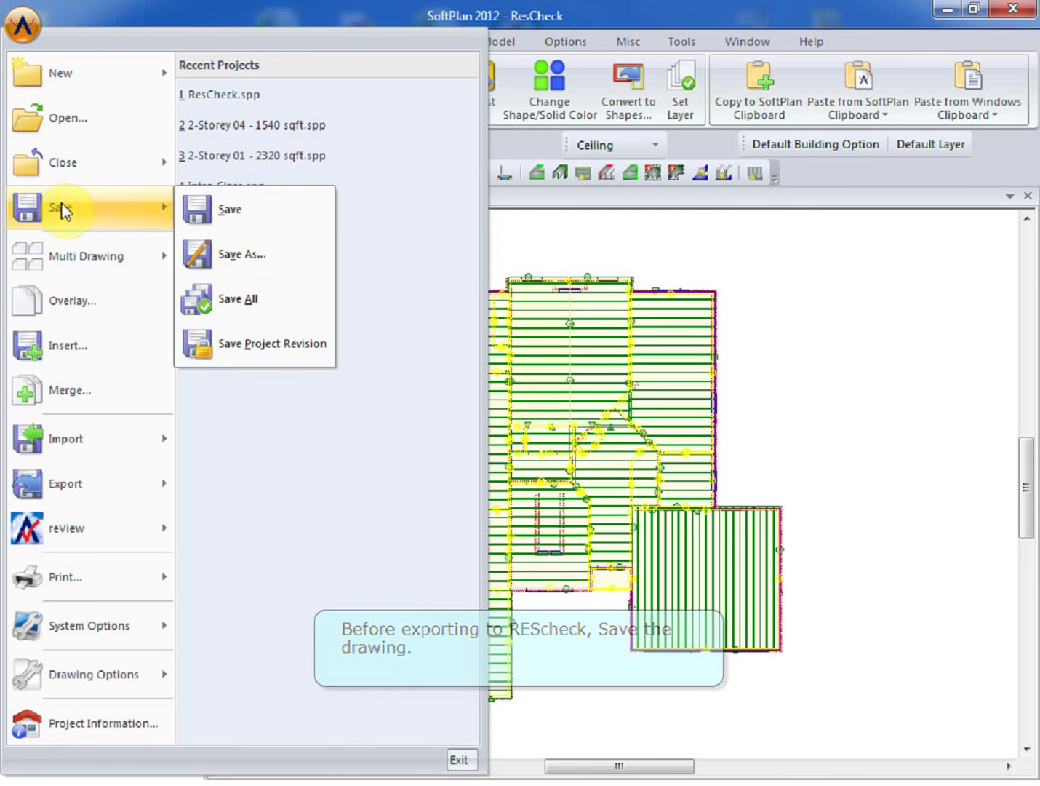
{"action": "left_click", "coordinate": [255, 220]}
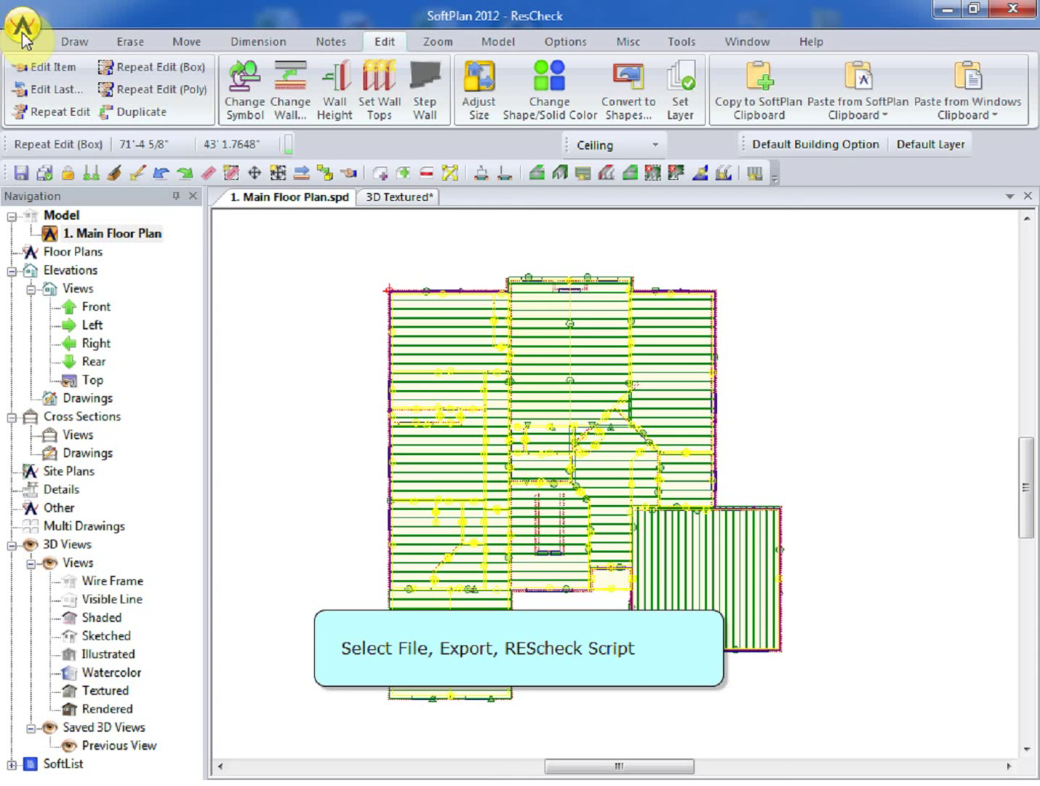
Export the plan as a REScheck script under the 2006 IECC code
{"action": "left_click", "coordinate": [22, 31]}
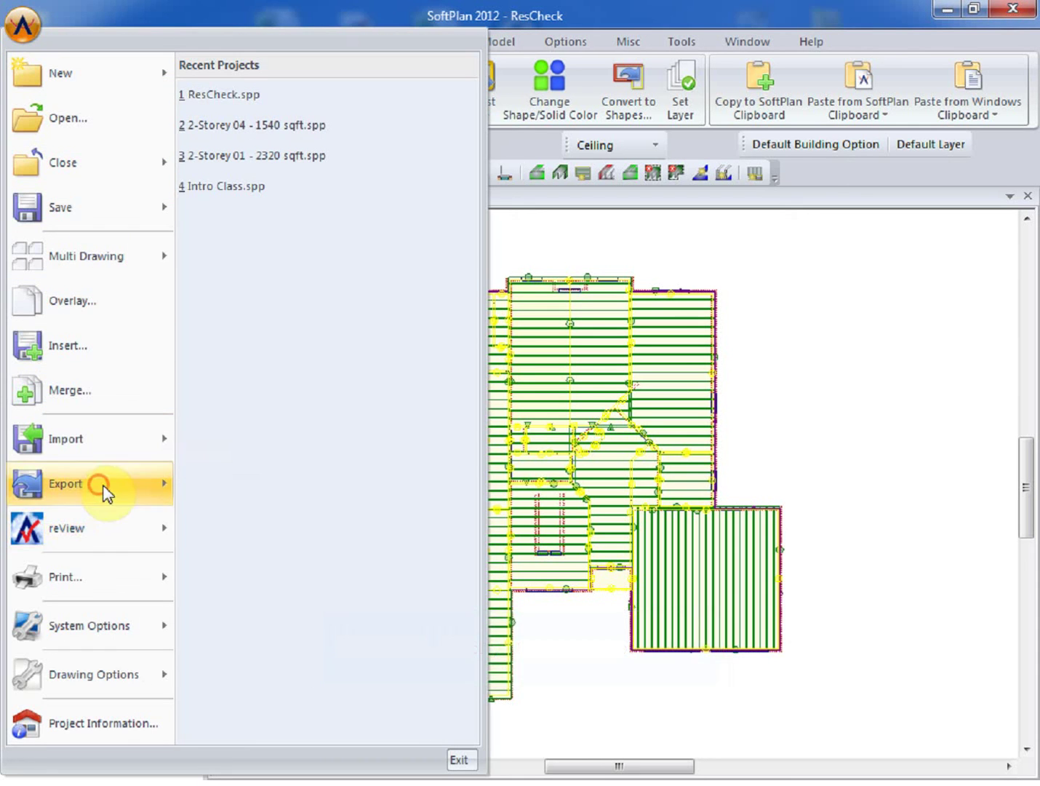
{"action": "left_click", "coordinate": [159, 489]}
{"action": "left_click", "coordinate": [268, 666]}
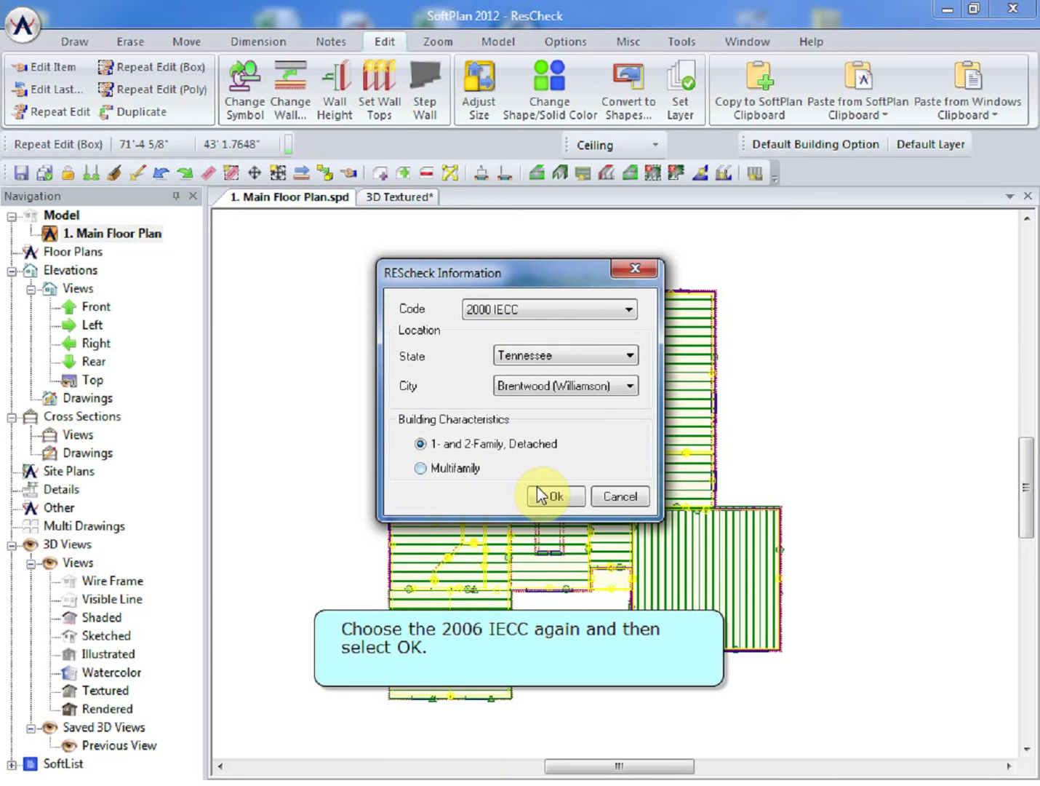
{"action": "left_click", "coordinate": [550, 307]}
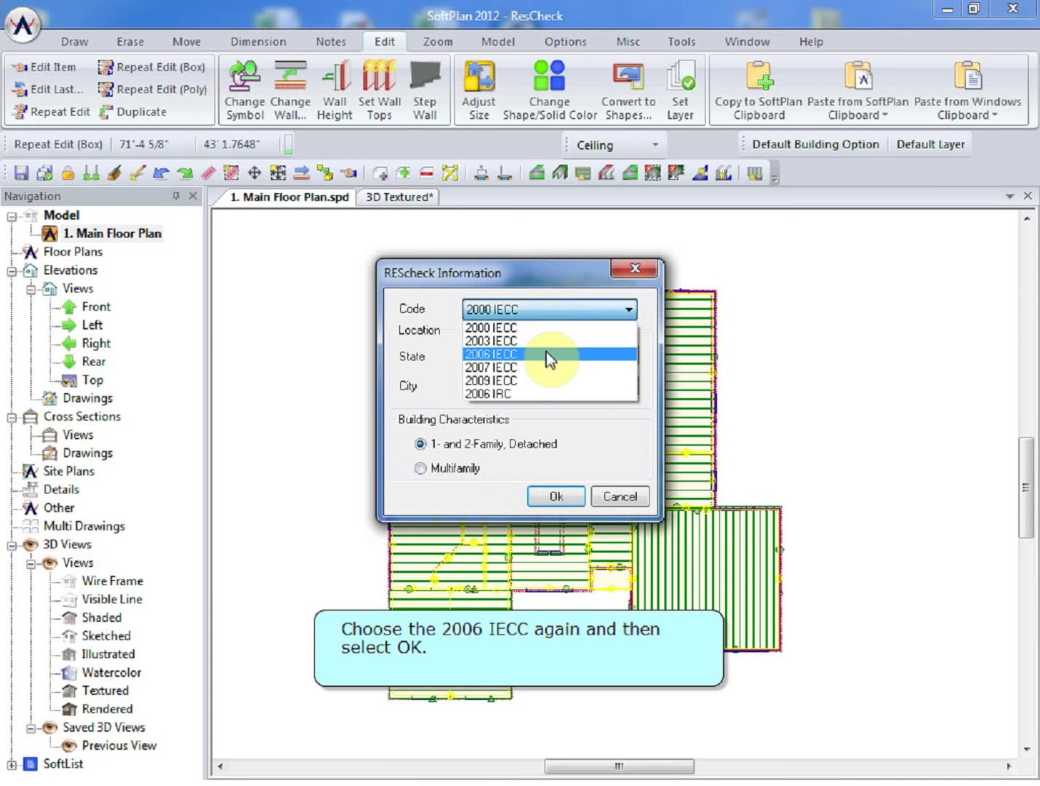
{"action": "left_click", "coordinate": [547, 354]}
{"action": "left_click", "coordinate": [571, 496]}
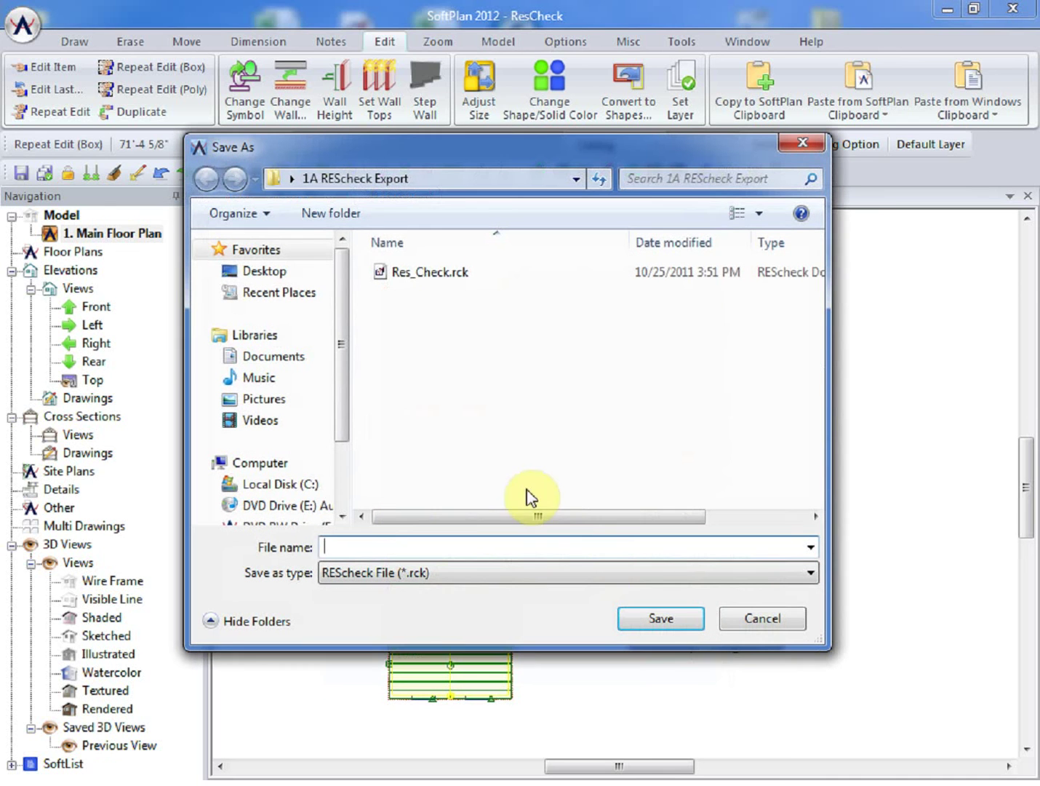
Name the exported file Res_Check_B.rck and save it
{"action": "left_click", "coordinate": [425, 274]}
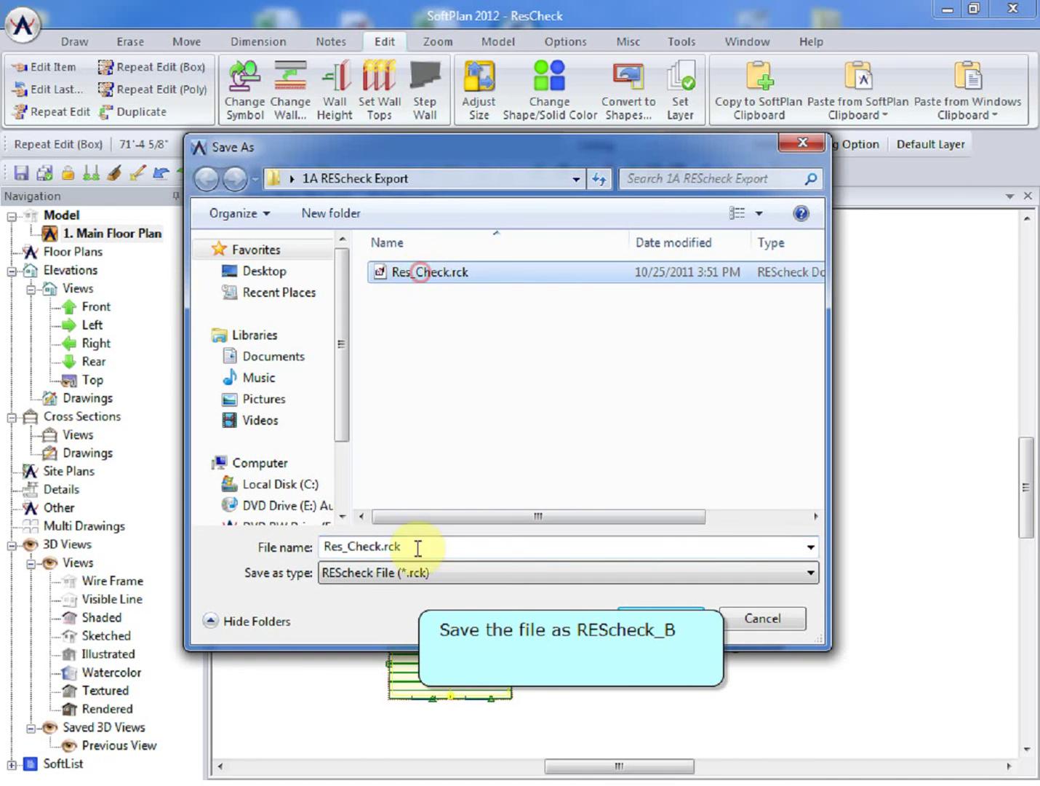
{"action": "double_click", "coordinate": [393, 546]}
{"action": "left_click", "coordinate": [415, 539]}
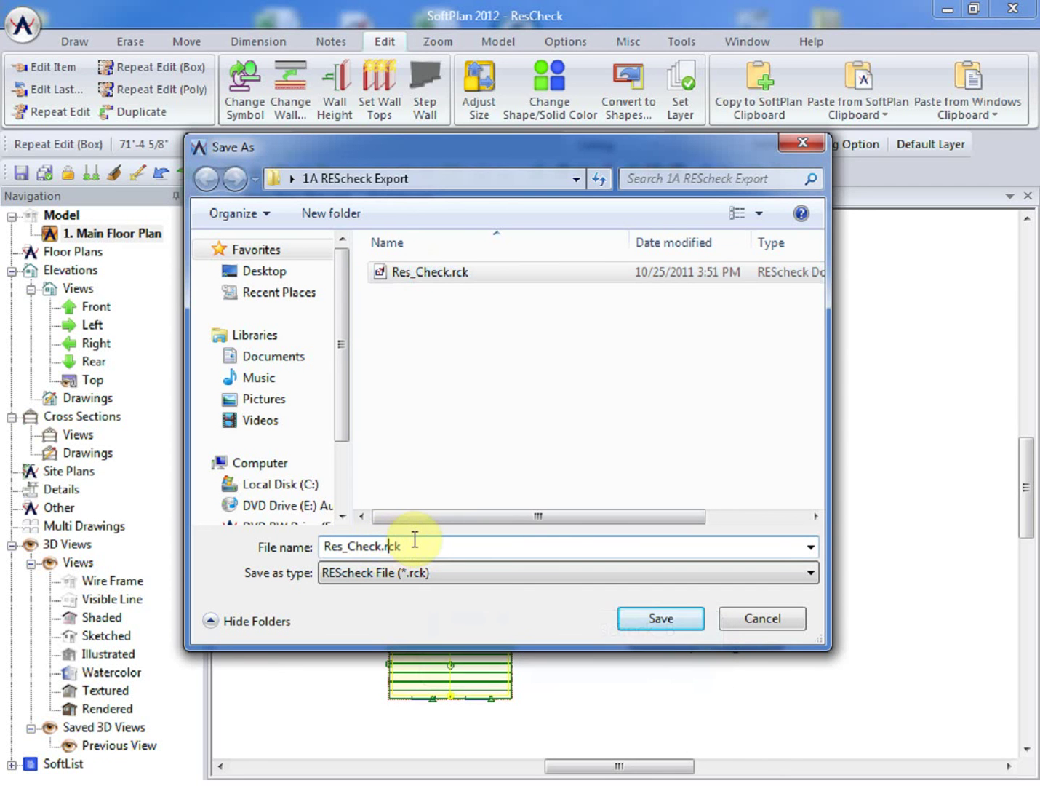
{"action": "key", "text": "Left"}
{"action": "key", "text": "Left"}
{"action": "key", "text": "Left"}
{"action": "key", "text": "Left"}
{"action": "type", "text": "_B"}
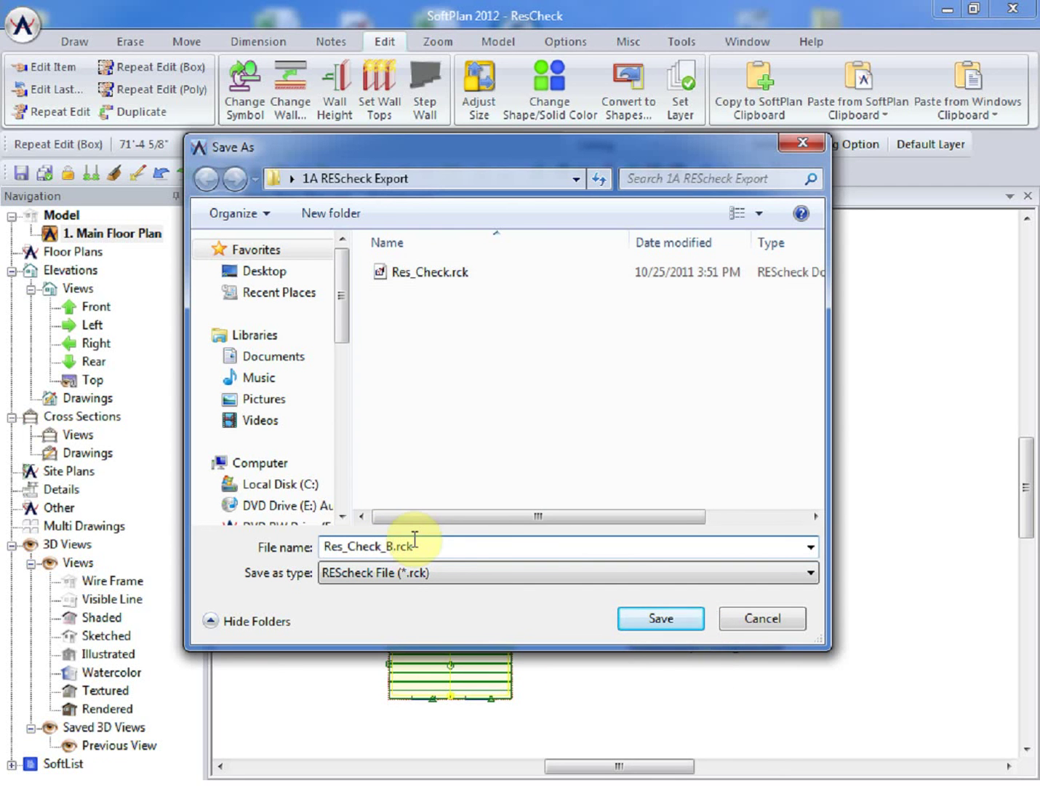
{"action": "key", "text": "Return"}
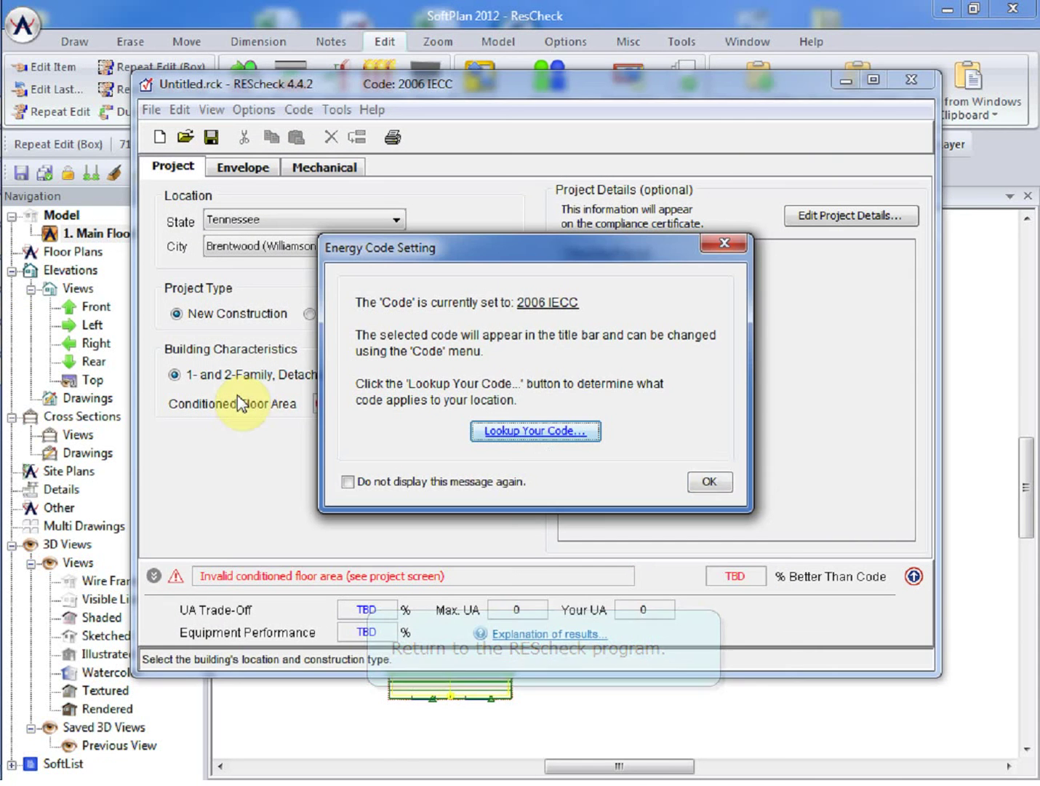
Dismiss the code notice, load Res_Check_B.rck, and run the envelope compliance check (UA 606 vs 639)
{"action": "left_click", "coordinate": [714, 547]}
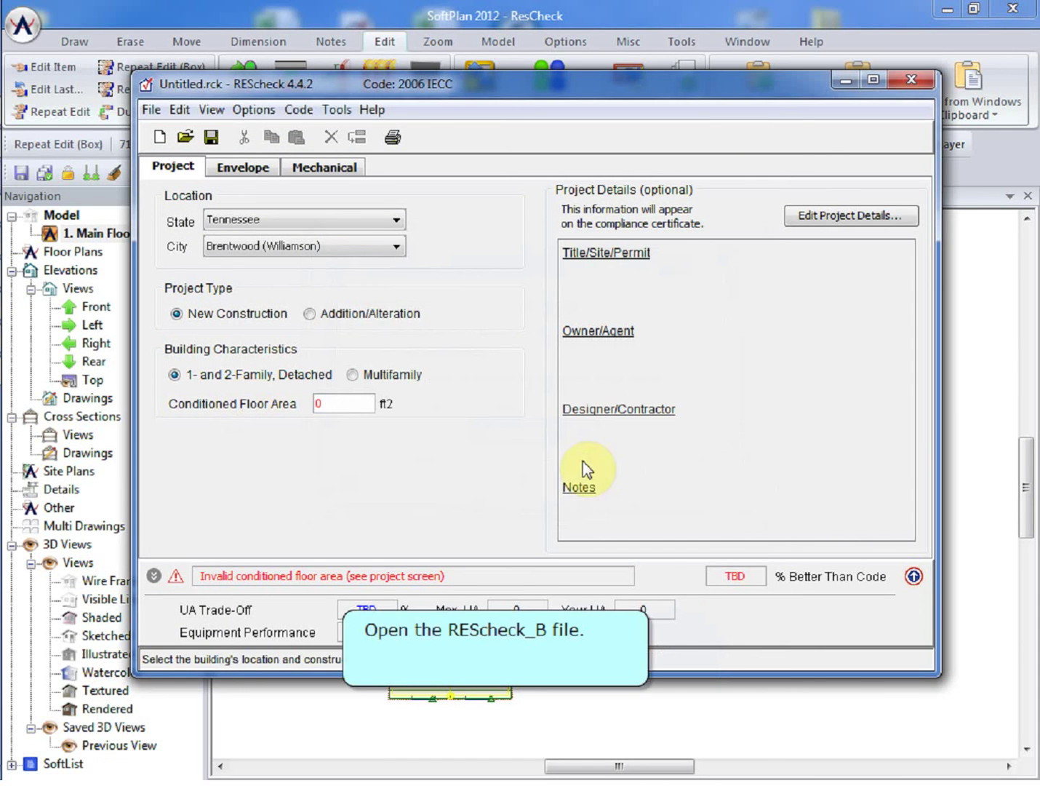
{"action": "left_click", "coordinate": [151, 109]}
{"action": "left_click", "coordinate": [189, 157]}
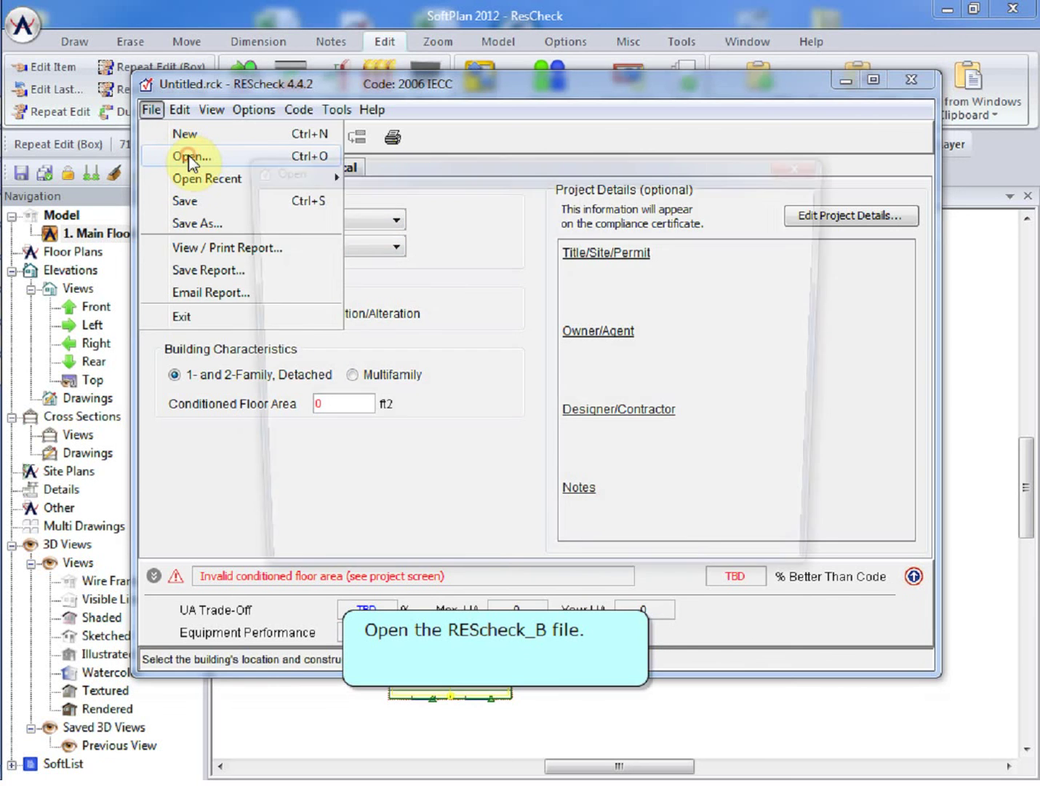
{"action": "left_click", "coordinate": [403, 249]}
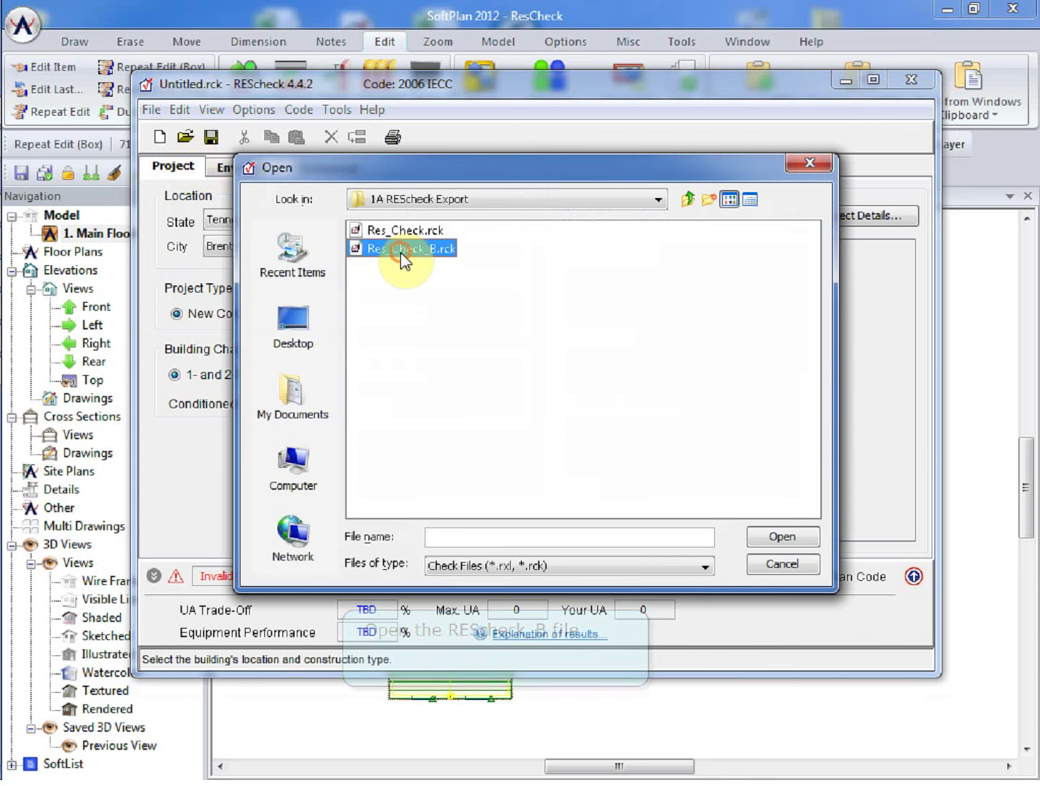
{"action": "left_click", "coordinate": [780, 537]}
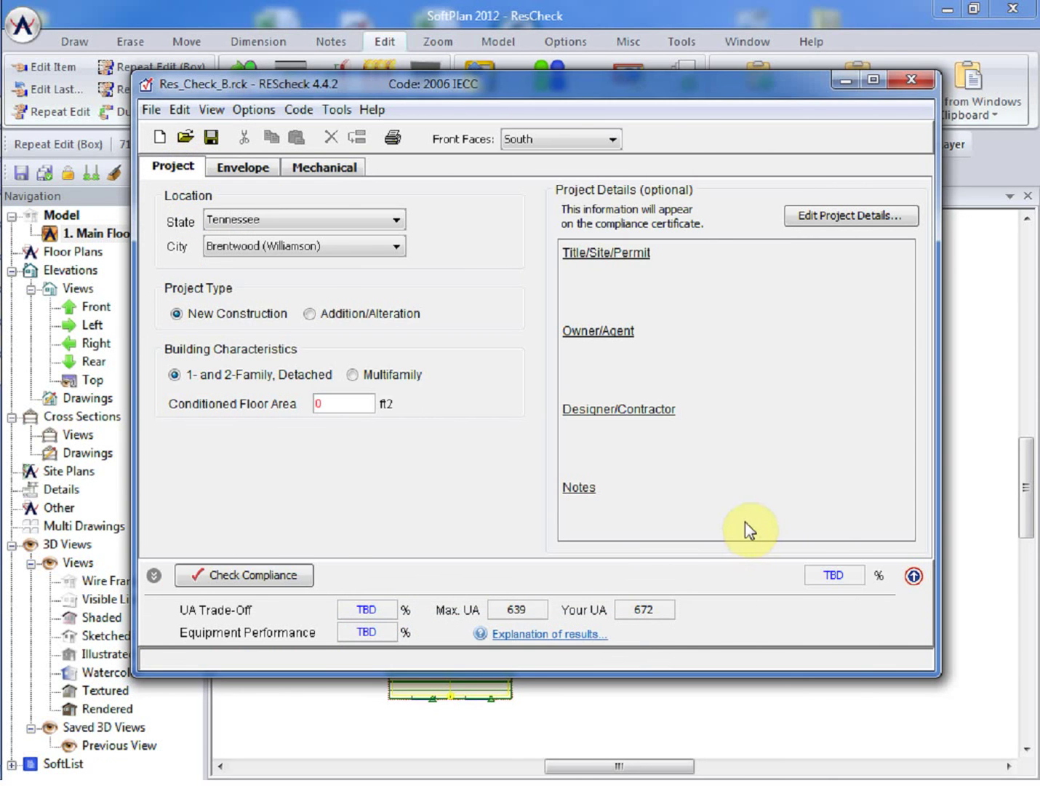
{"action": "left_click", "coordinate": [234, 166]}
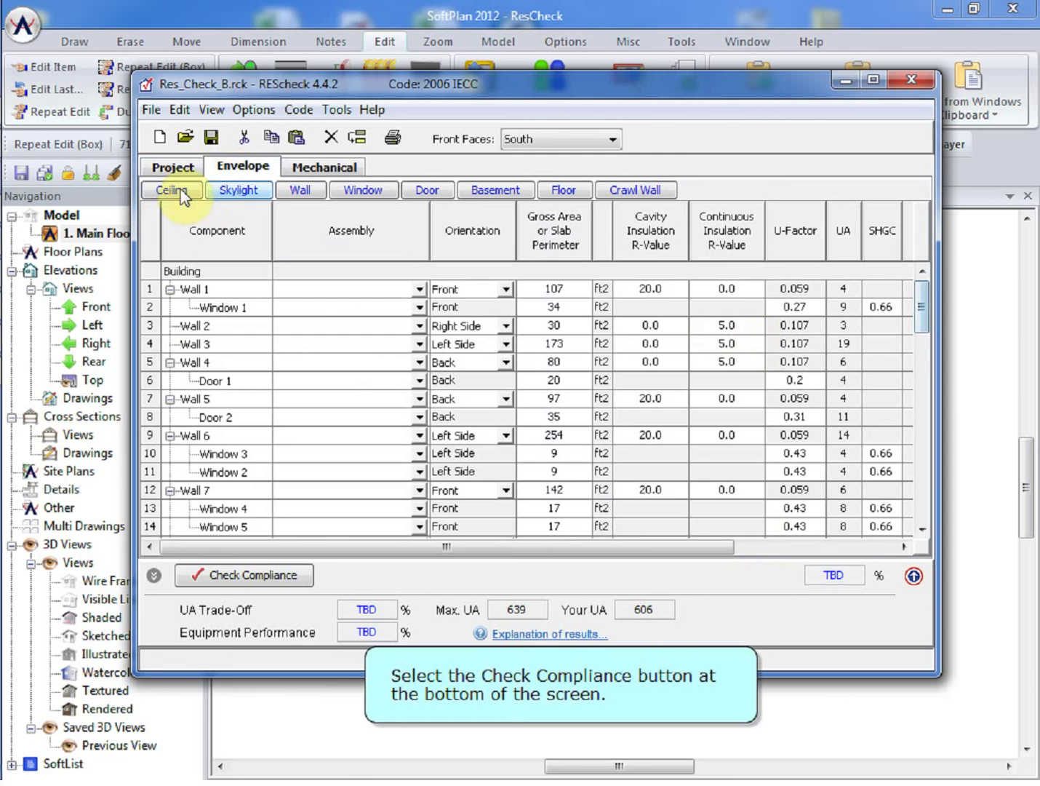
{"action": "left_click", "coordinate": [219, 576]}
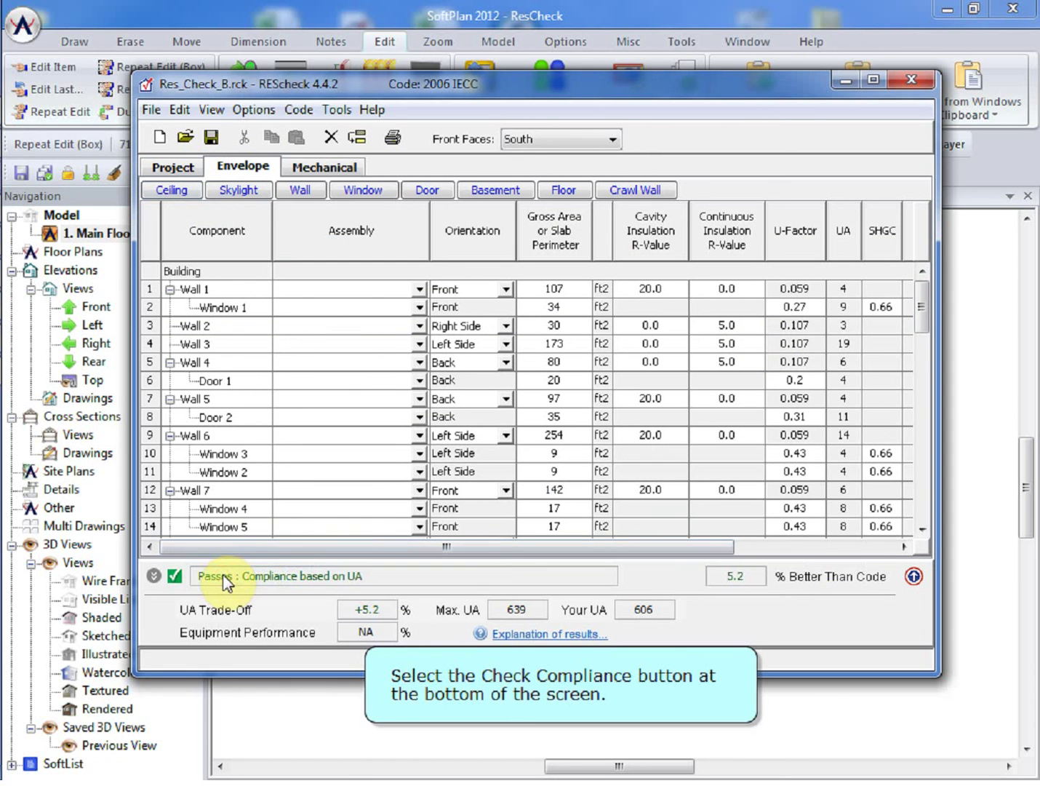